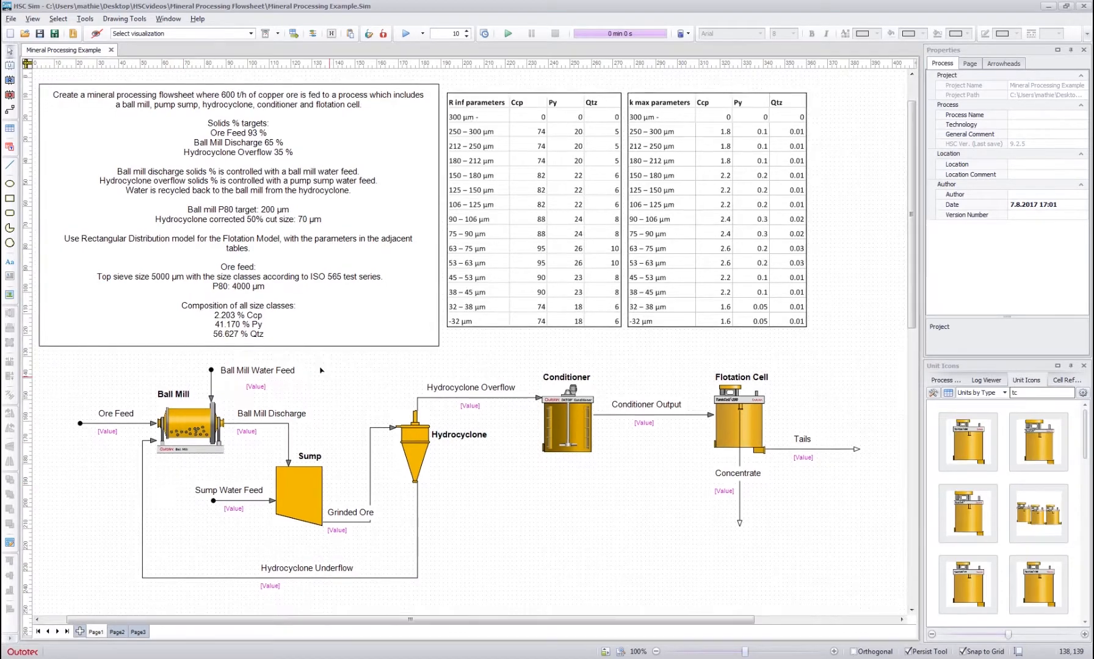
# Open the Ball Mill's unit editor and examine its settings and Bond equation parameters
pyautogui.doubleClick(178, 426)
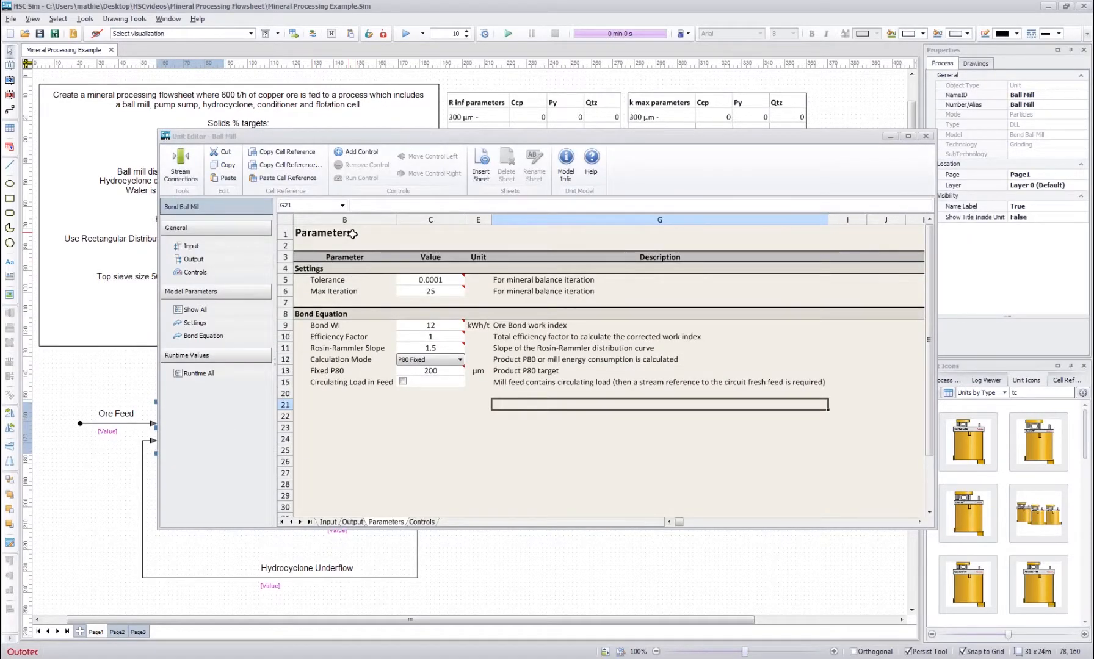
pyautogui.moveTo(283, 136); pyautogui.dragTo(365, 142)
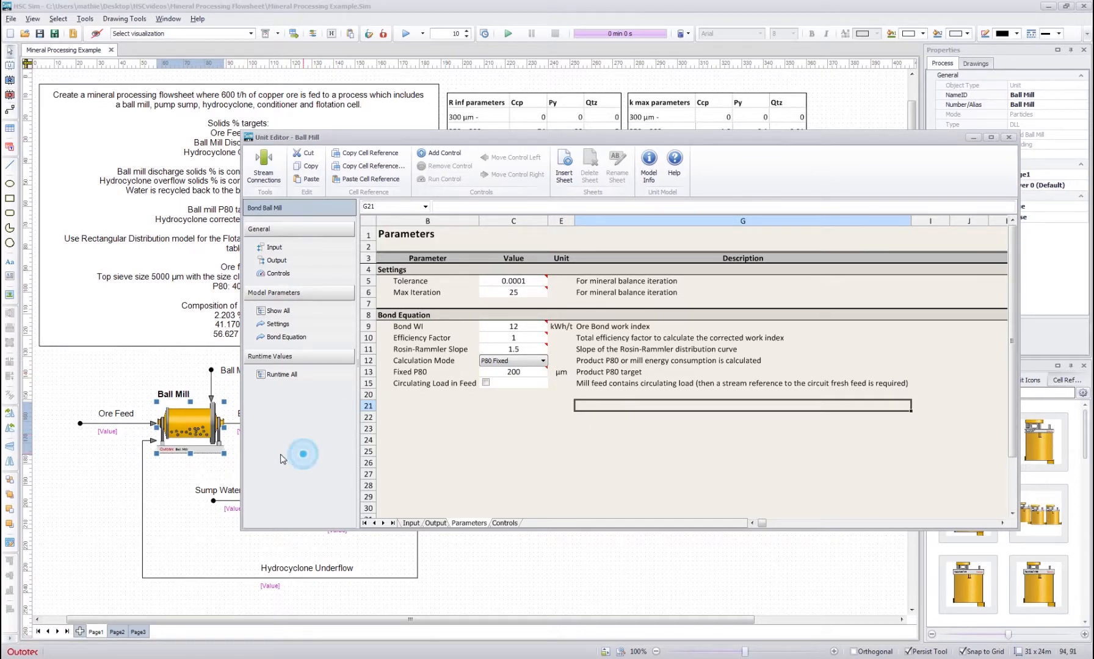
pyautogui.click(402, 406)
pyautogui.click(518, 404)
pyautogui.click(584, 403)
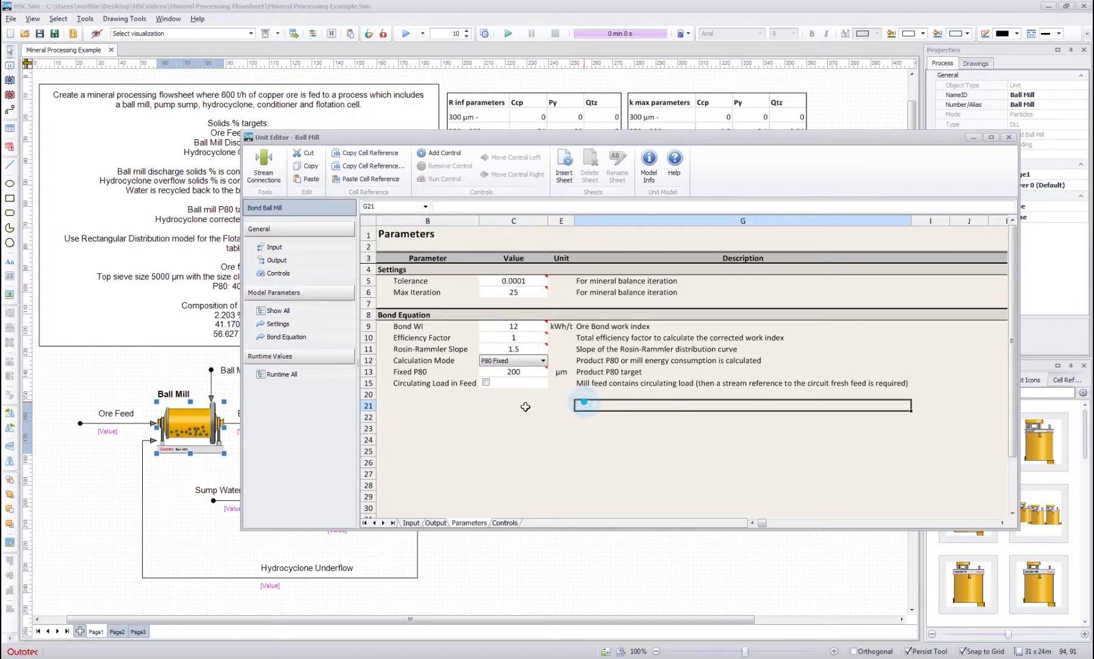
pyautogui.click(435, 408)
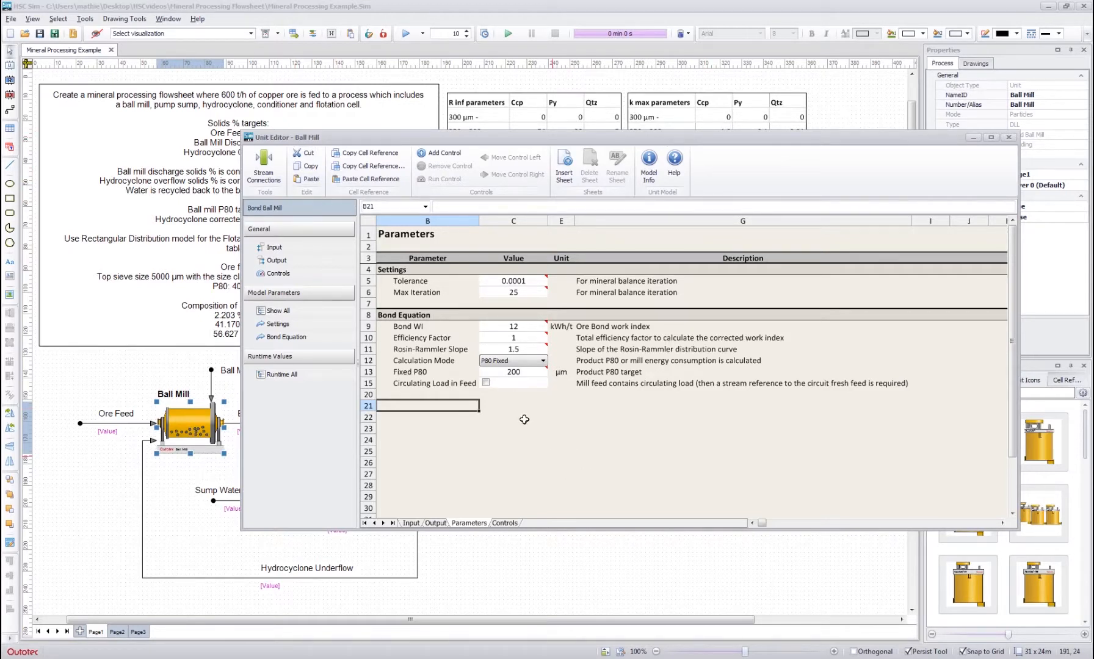
pyautogui.click(495, 406)
pyautogui.click(562, 406)
pyautogui.click(561, 418)
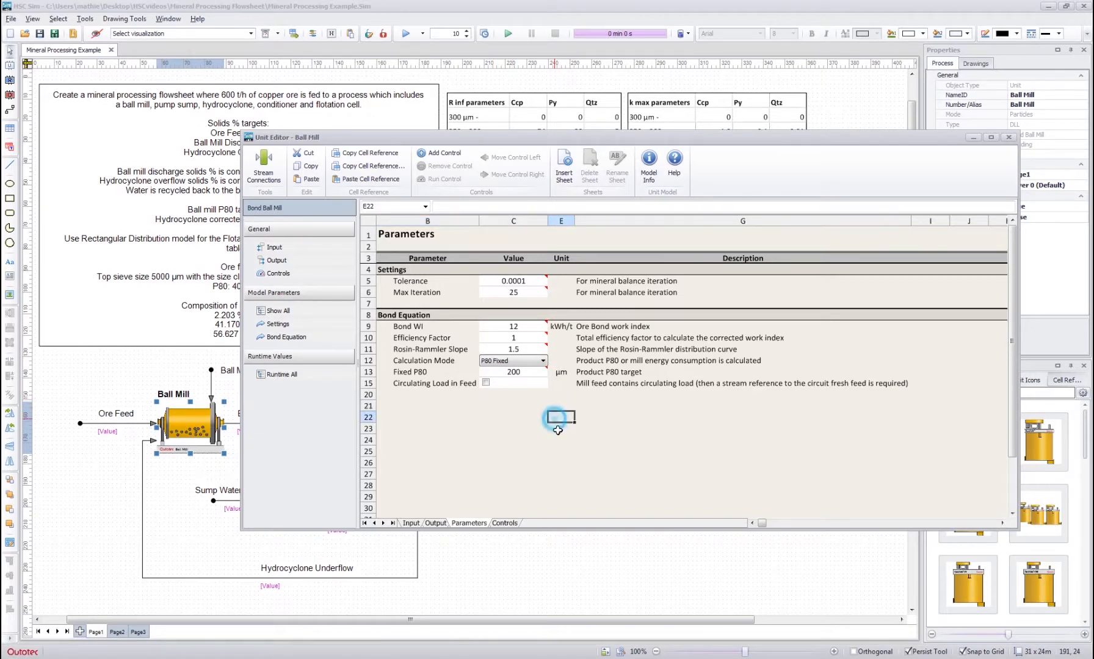
pyautogui.click(511, 417)
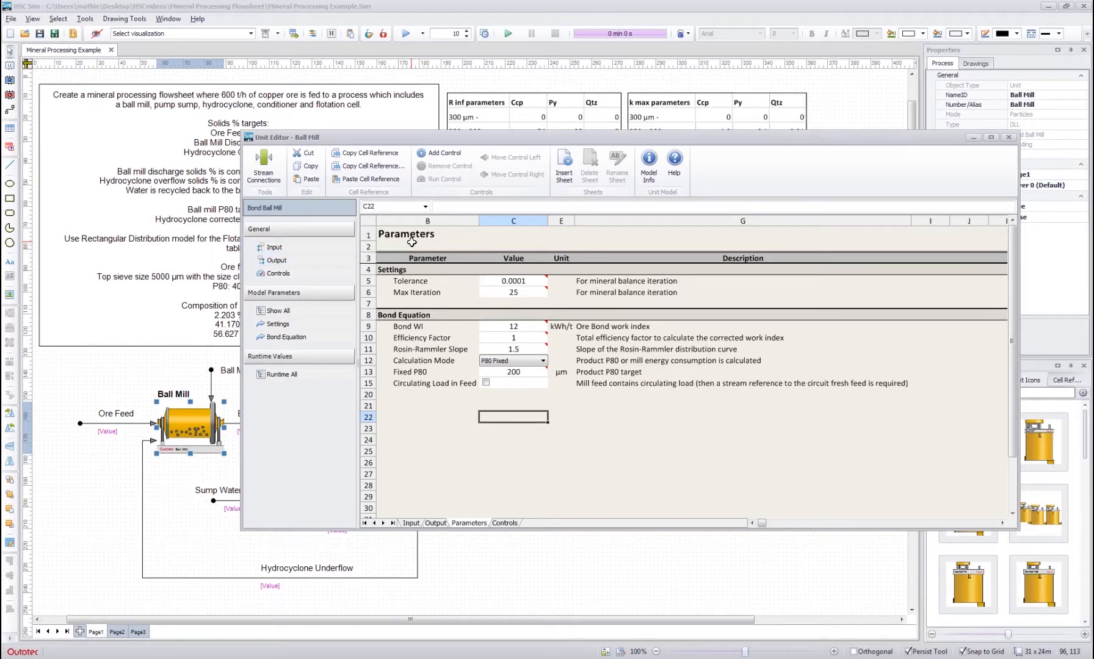
# Review the Ball Mill's input and output stream data, including flow properties and particle size classes
pyautogui.click(272, 247)
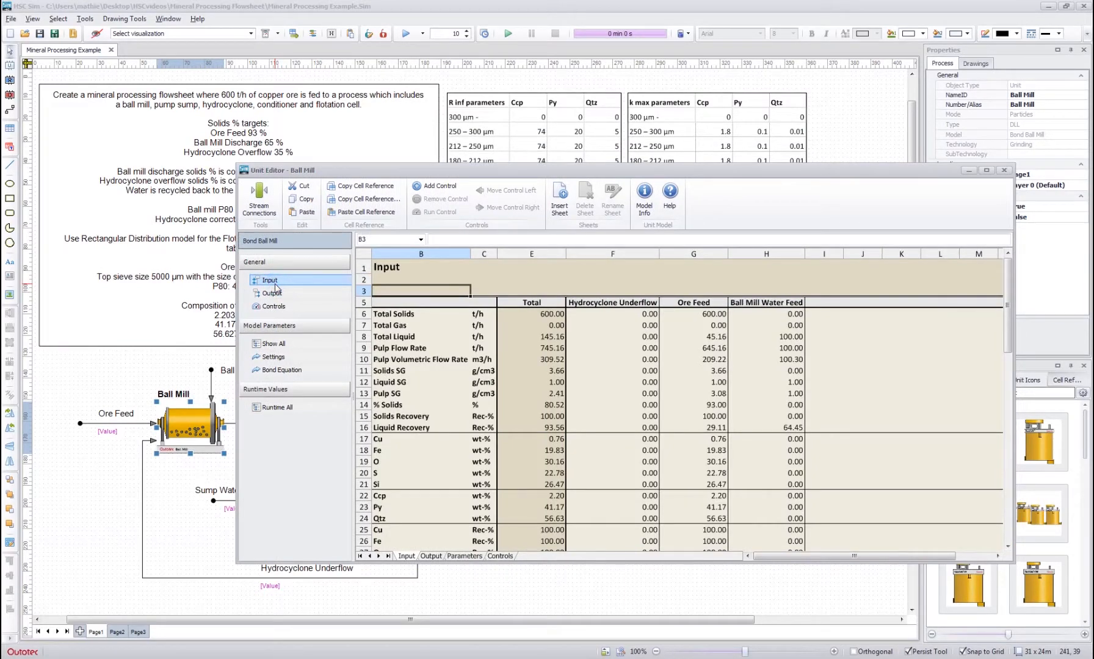
pyautogui.click(272, 293)
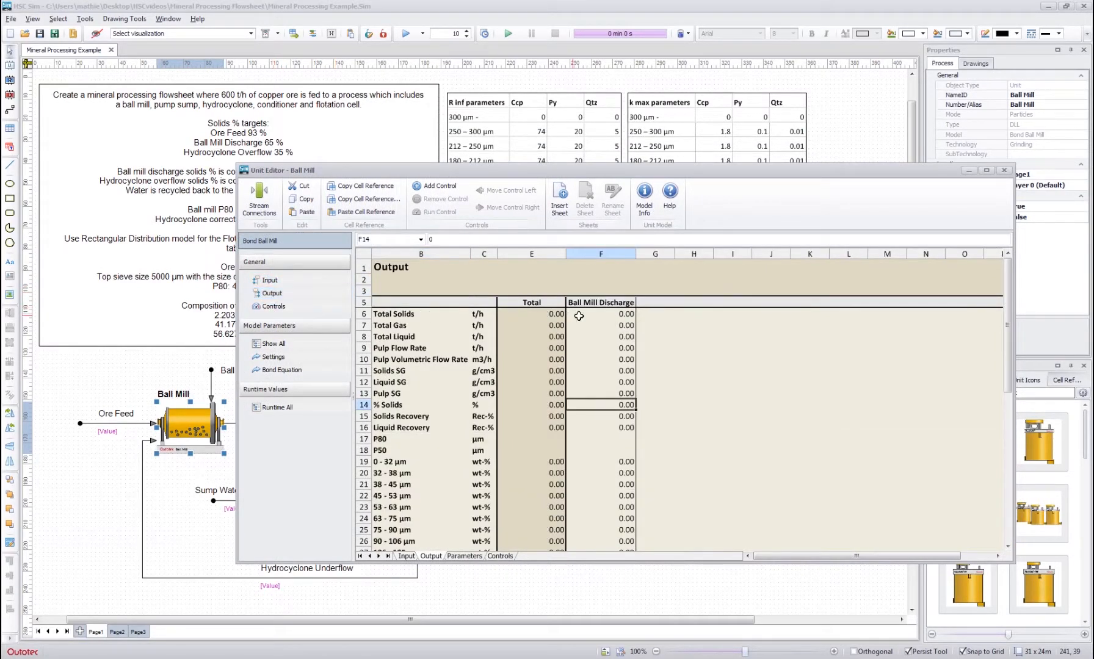
pyautogui.click(415, 323)
pyautogui.scroll(-8, 415, 320)
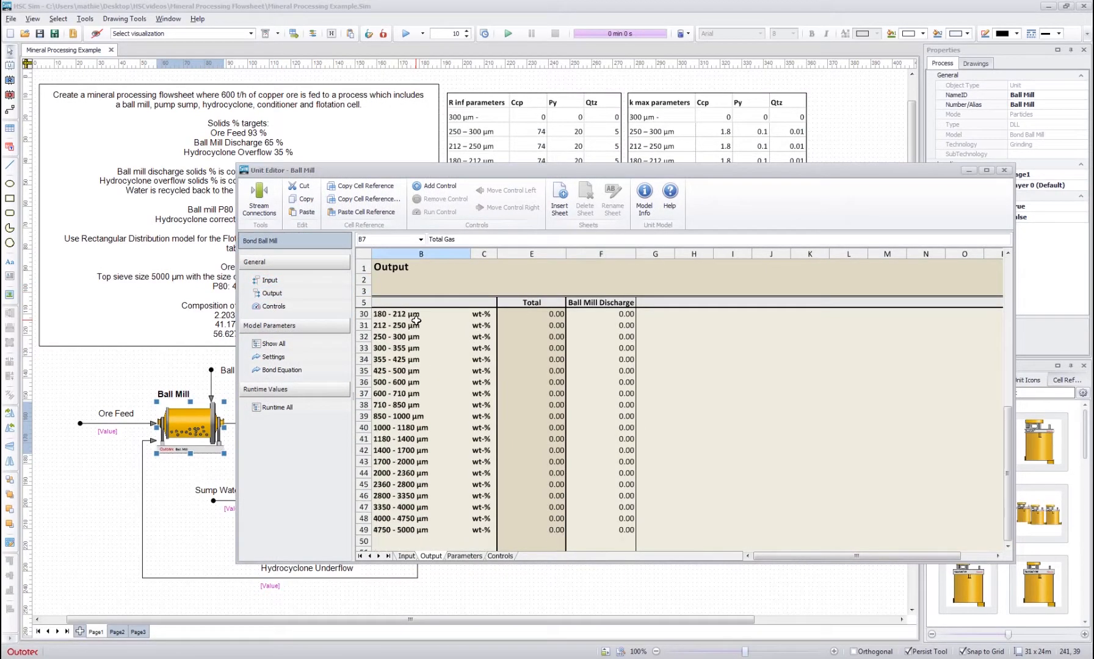
pyautogui.scroll(8, 416, 321)
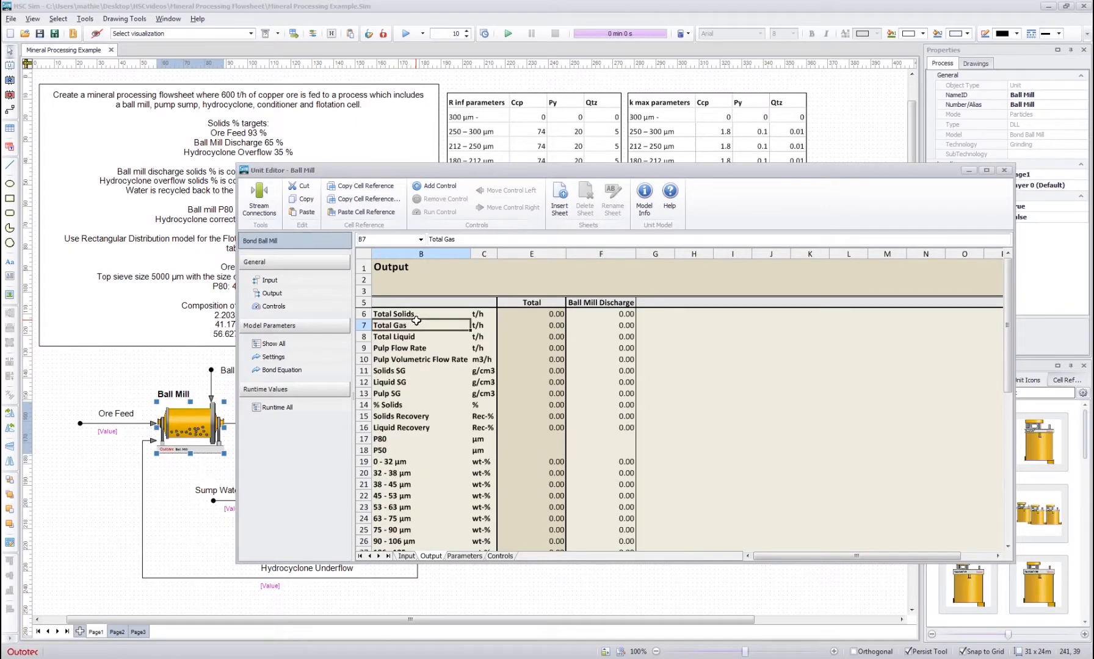
pyautogui.scroll(-3, 416, 321)
pyautogui.moveTo(399, 360); pyautogui.dragTo(620, 506)
pyautogui.scroll(-5, 565, 380)
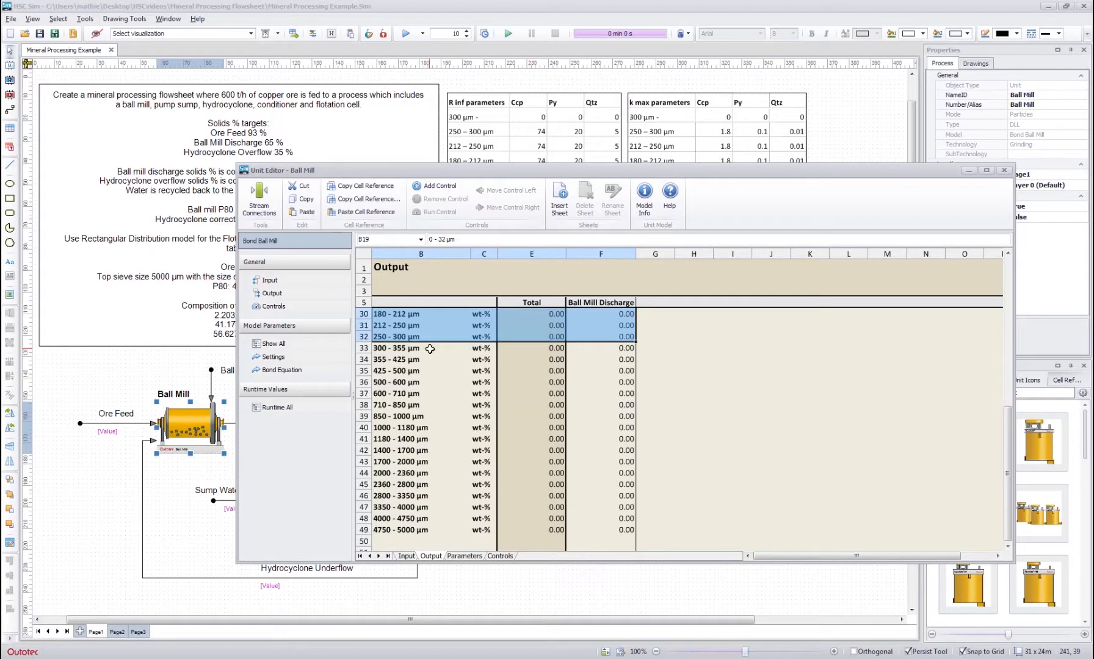
pyautogui.scroll(8, 430, 349)
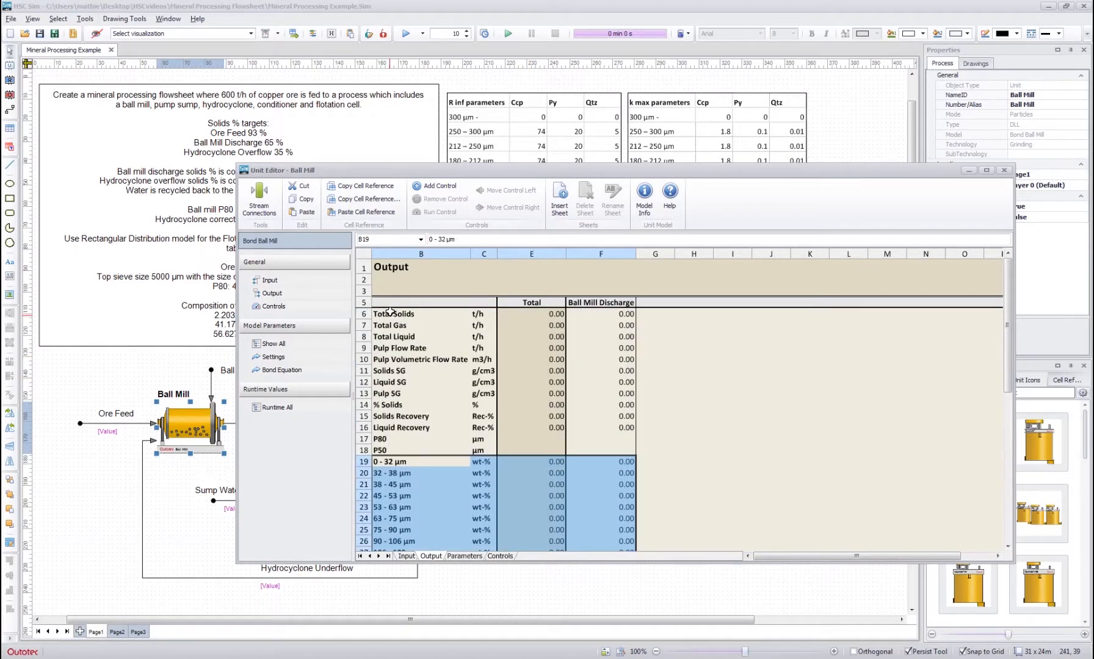
pyautogui.moveTo(391, 312); pyautogui.dragTo(603, 427)
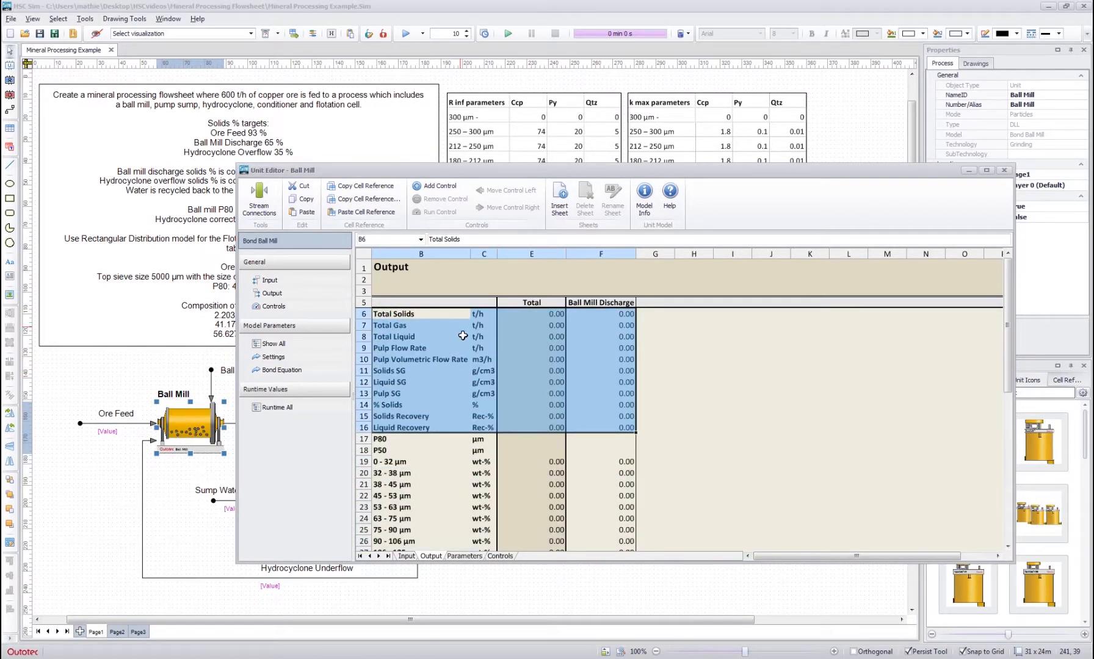
pyautogui.click(443, 363)
# Browse the Ball Mill's model parameters by group: all parameters, Settings and Bond Equation
pyautogui.click(275, 346)
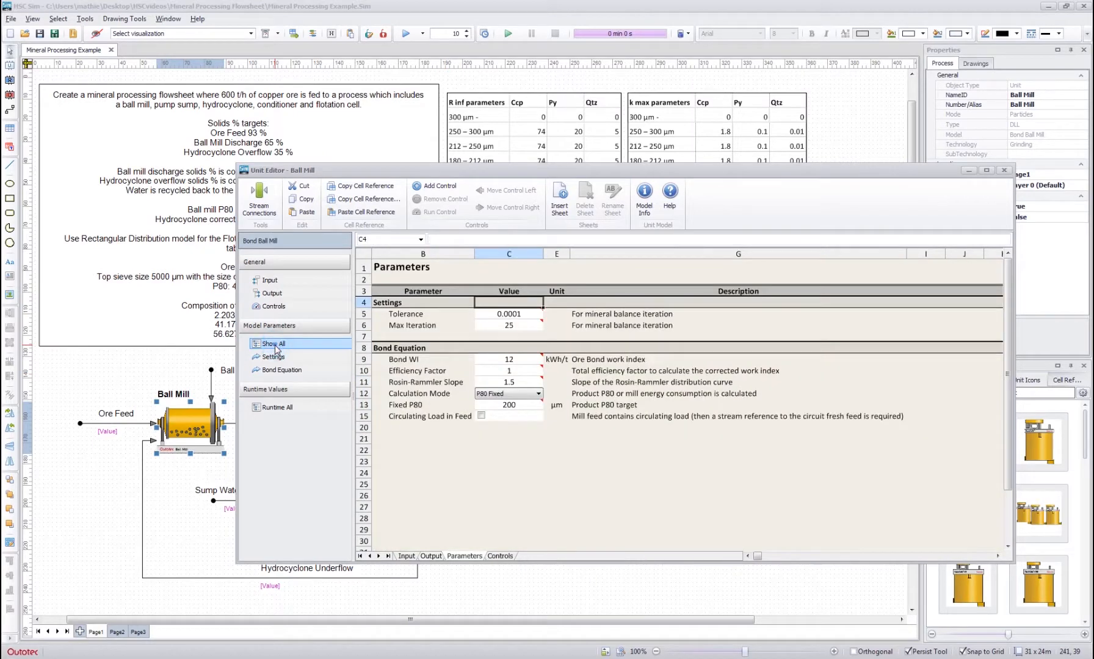
pyautogui.click(273, 343)
pyautogui.click(274, 360)
pyautogui.click(281, 371)
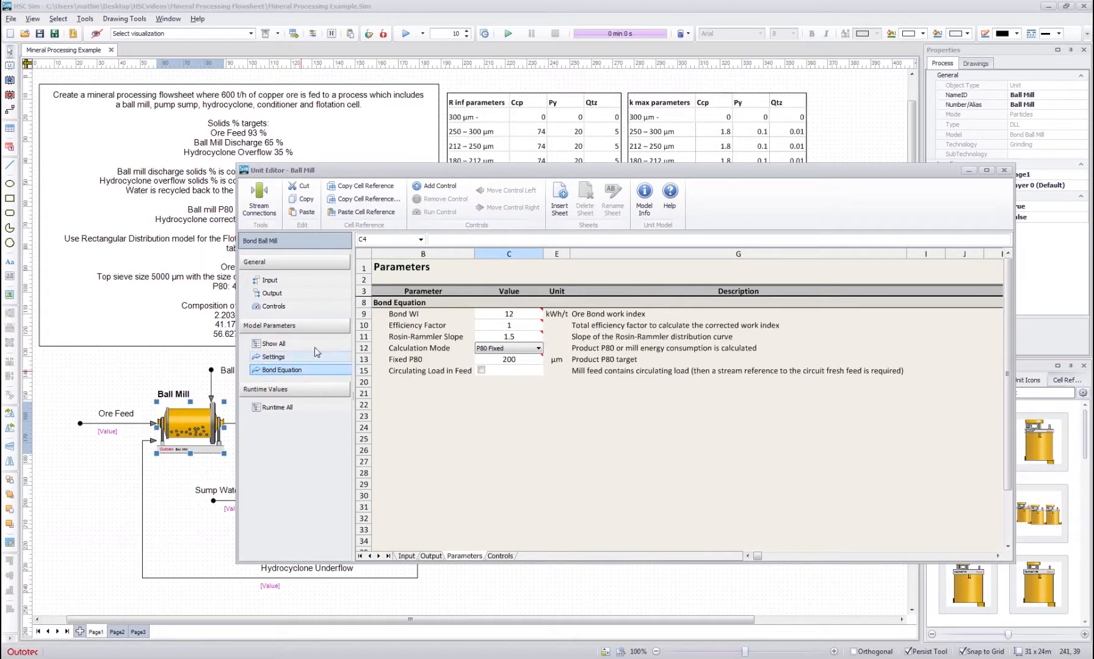
pyautogui.click(275, 344)
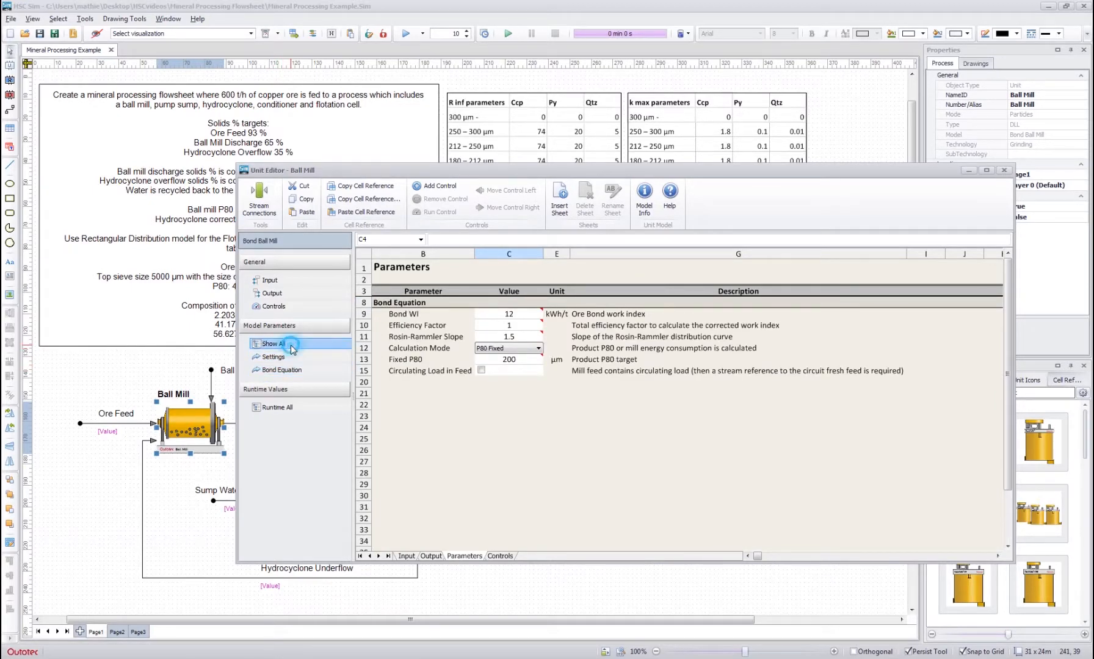
# Examine all runtime values of the Ball Mill model
pyautogui.click(284, 405)
pyautogui.moveTo(514, 304); pyautogui.dragTo(507, 337)
pyautogui.click(495, 358)
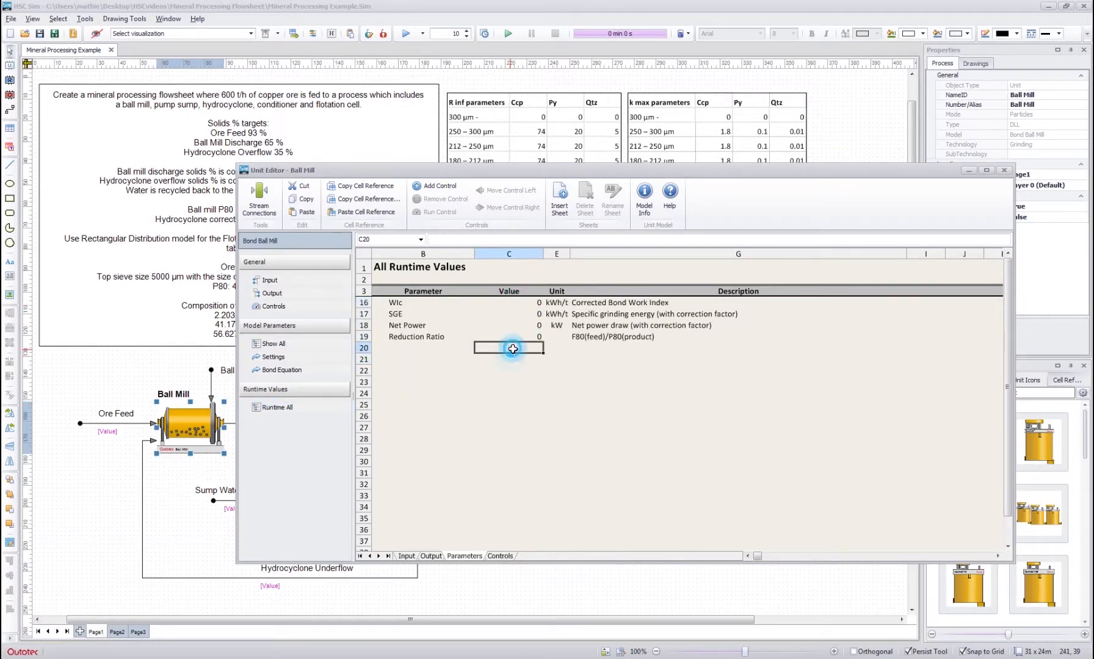
pyautogui.click(420, 347)
pyautogui.click(521, 345)
pyautogui.click(576, 370)
pyautogui.click(520, 371)
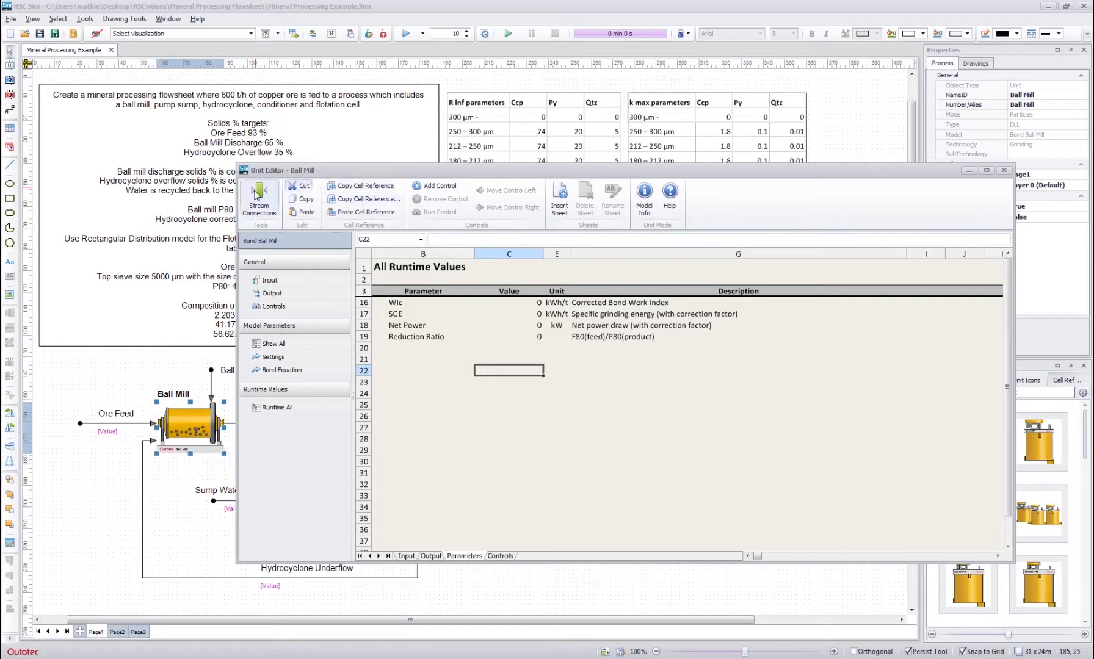
# Display the Ball Mill's stream connections and move the Hydrocyclone Underflow stream to the end of the Mill Feed inputs
pyautogui.click(255, 195)
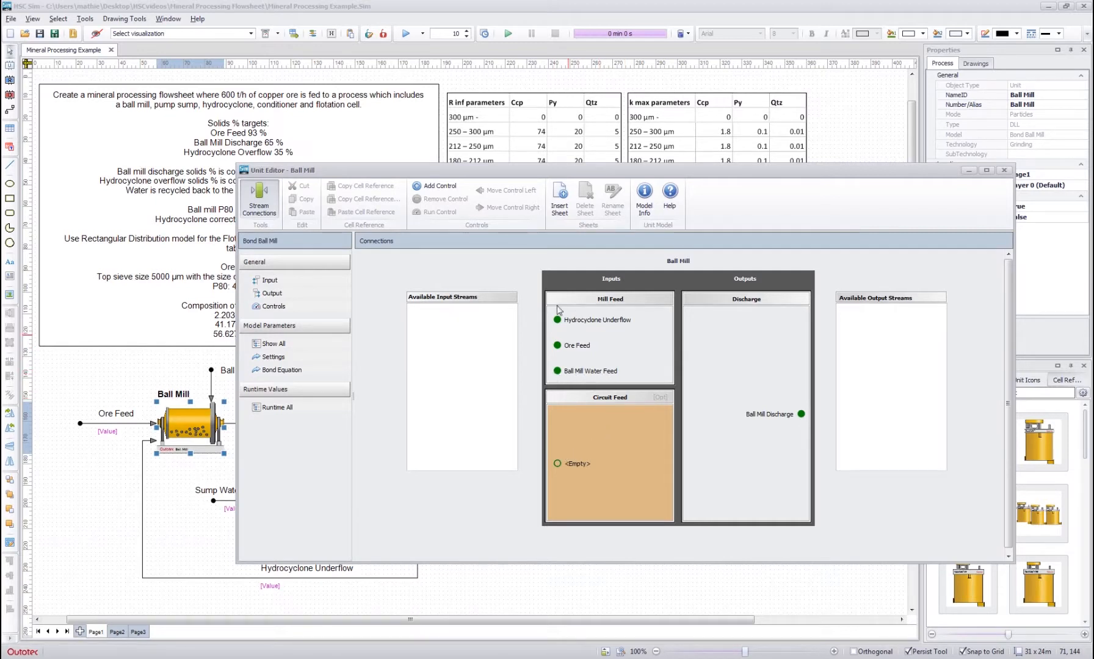
pyautogui.moveTo(585, 320); pyautogui.dragTo(560, 300)
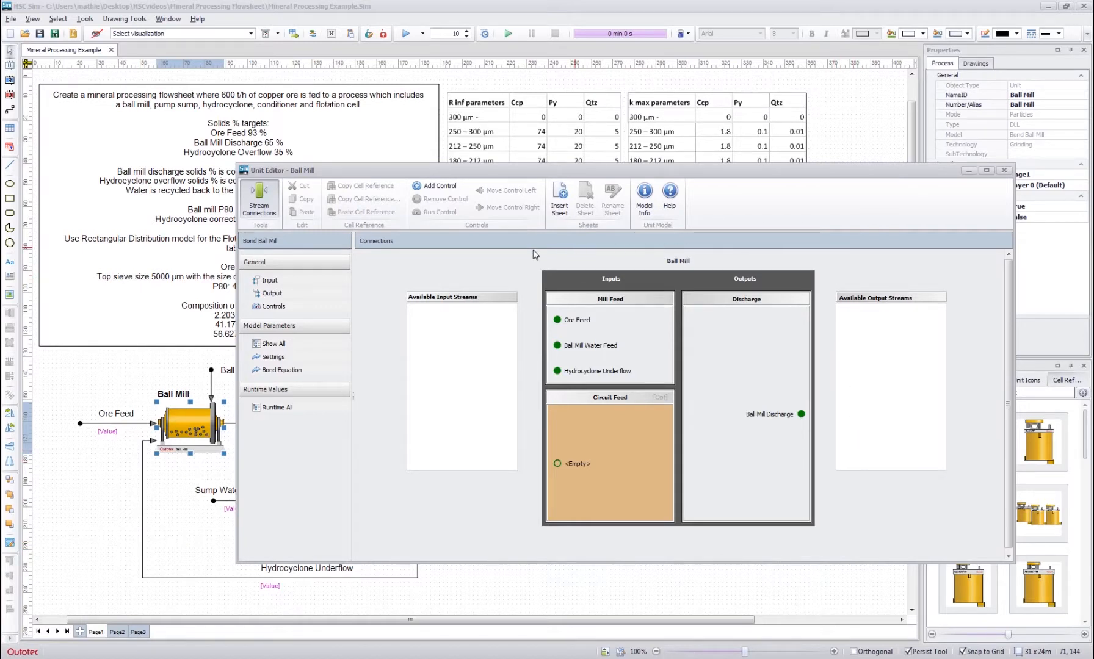
pyautogui.click(512, 263)
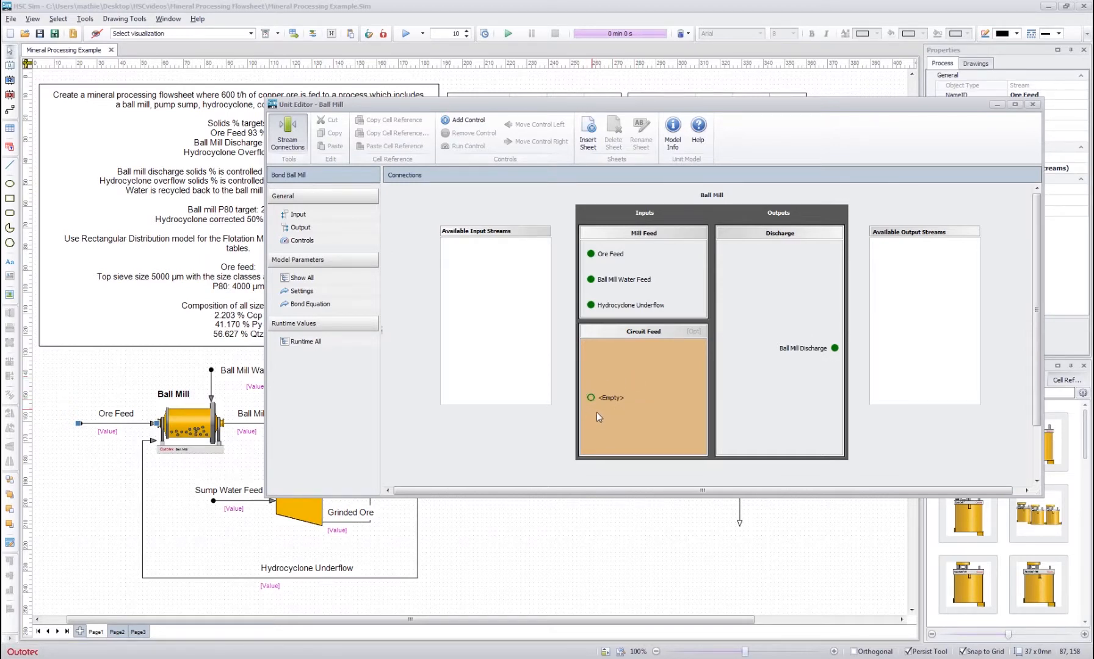
# Add Ore Feed as the reference stream for the Ball Mill's Circuit Feed and close the unit editor
pyautogui.doubleClick(619, 383)
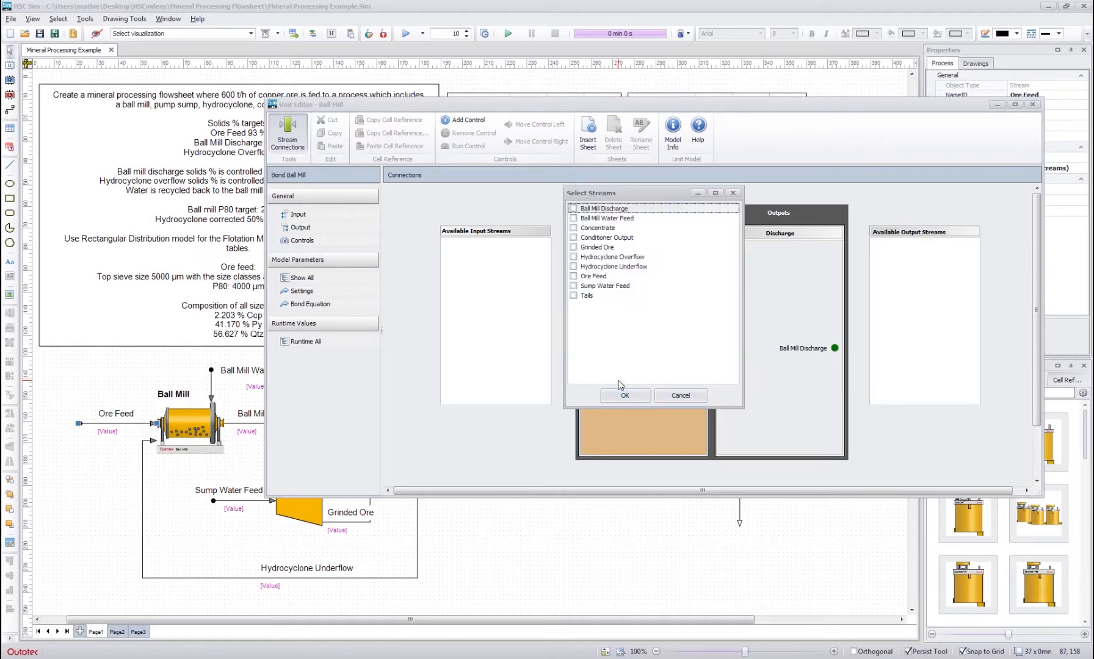
pyautogui.moveTo(629, 195); pyautogui.dragTo(815, 239)
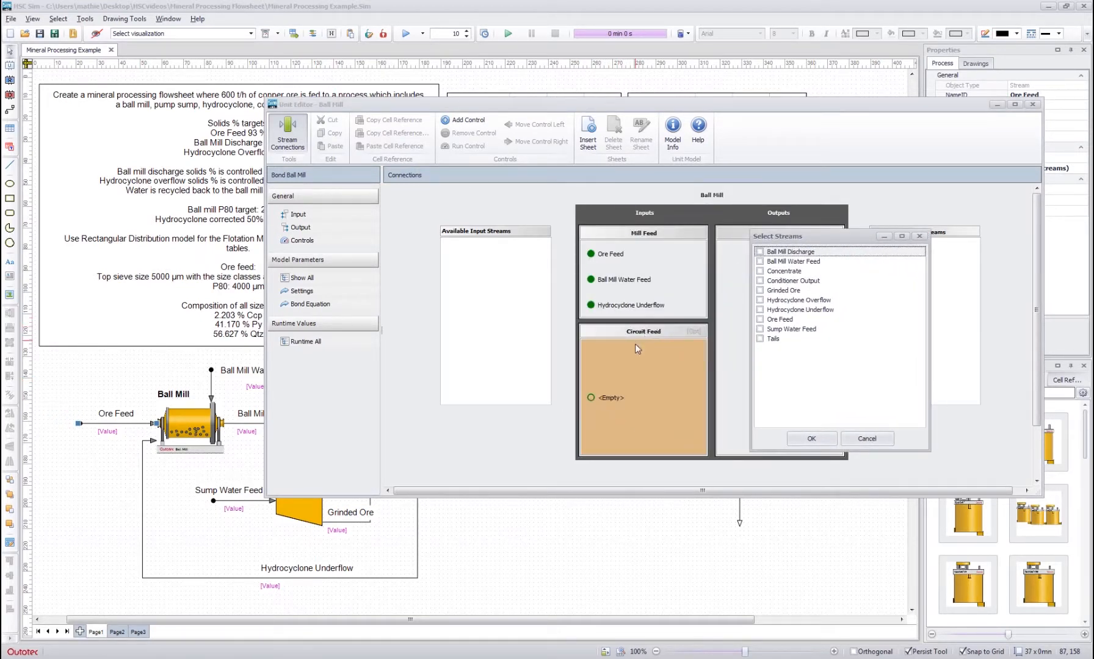
pyautogui.click(775, 320)
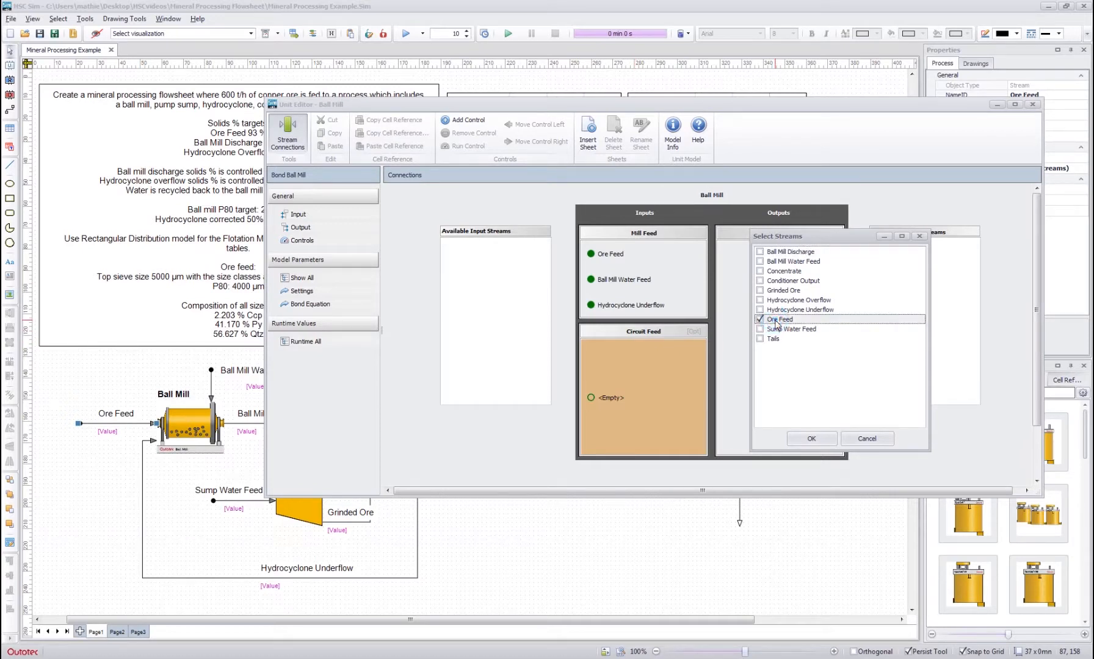
pyautogui.click(812, 436)
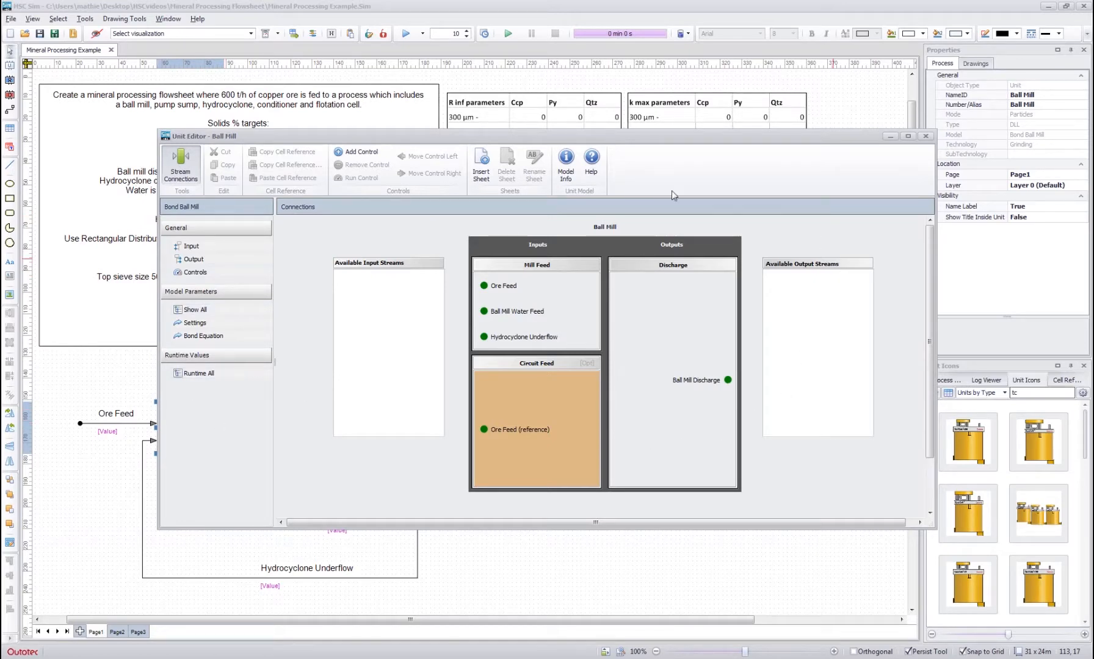
pyautogui.click(927, 136)
pyautogui.click(482, 473)
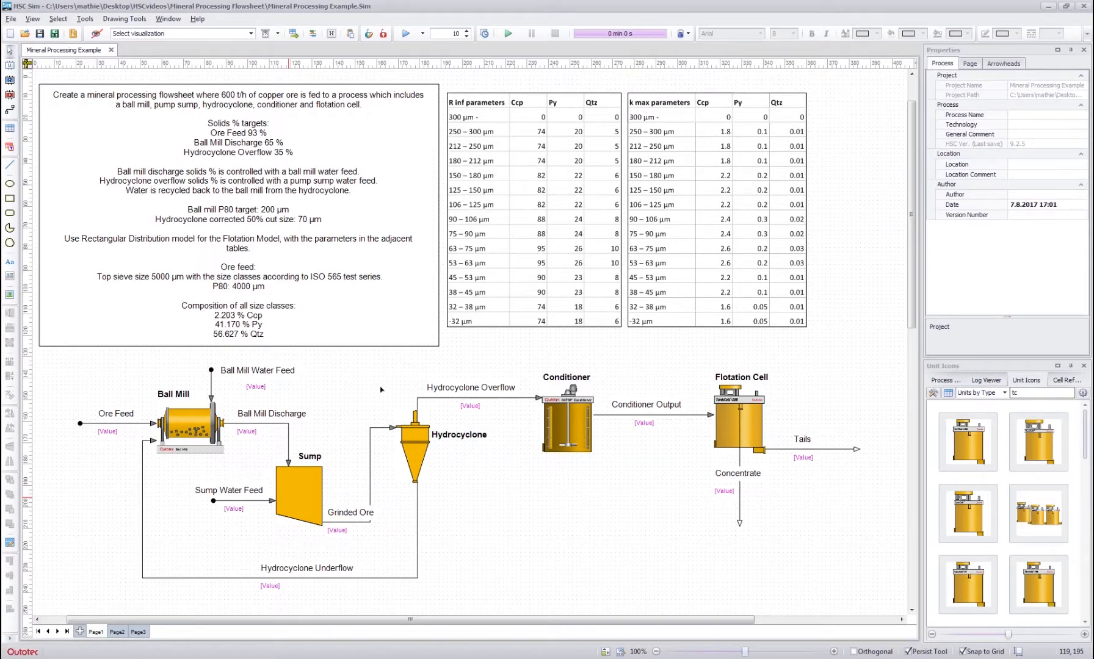
# Reopen the Ball Mill's unit editor beside the process description and check the Fixed P80 parameter against the target
pyautogui.click(179, 423)
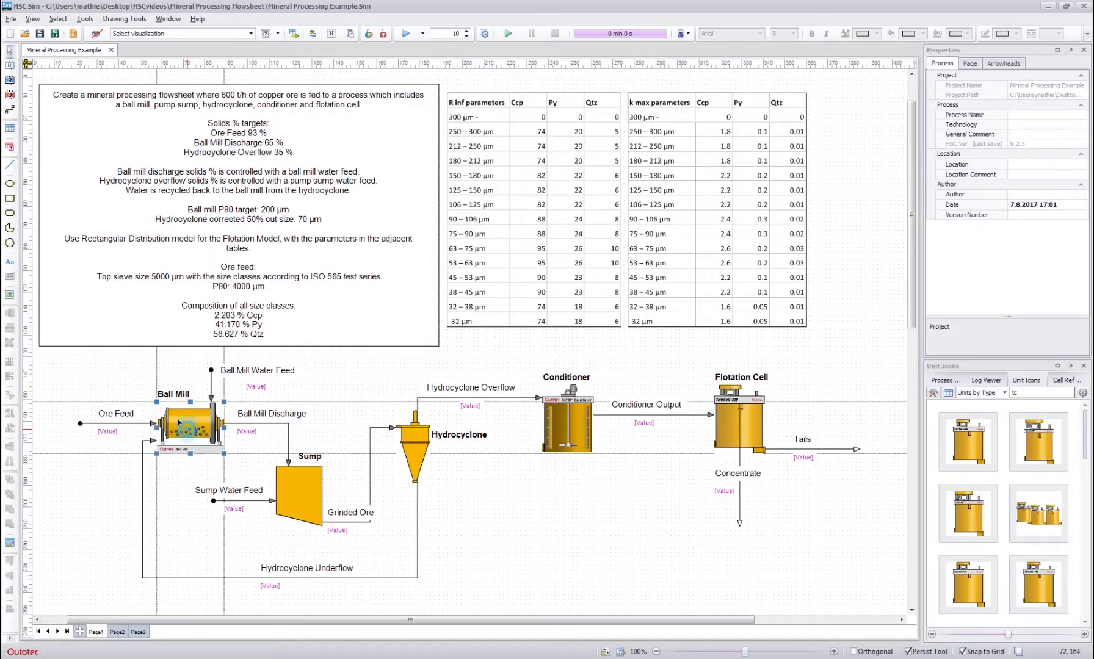
pyautogui.doubleClick(179, 423)
pyautogui.moveTo(427, 131); pyautogui.dragTo(694, 132)
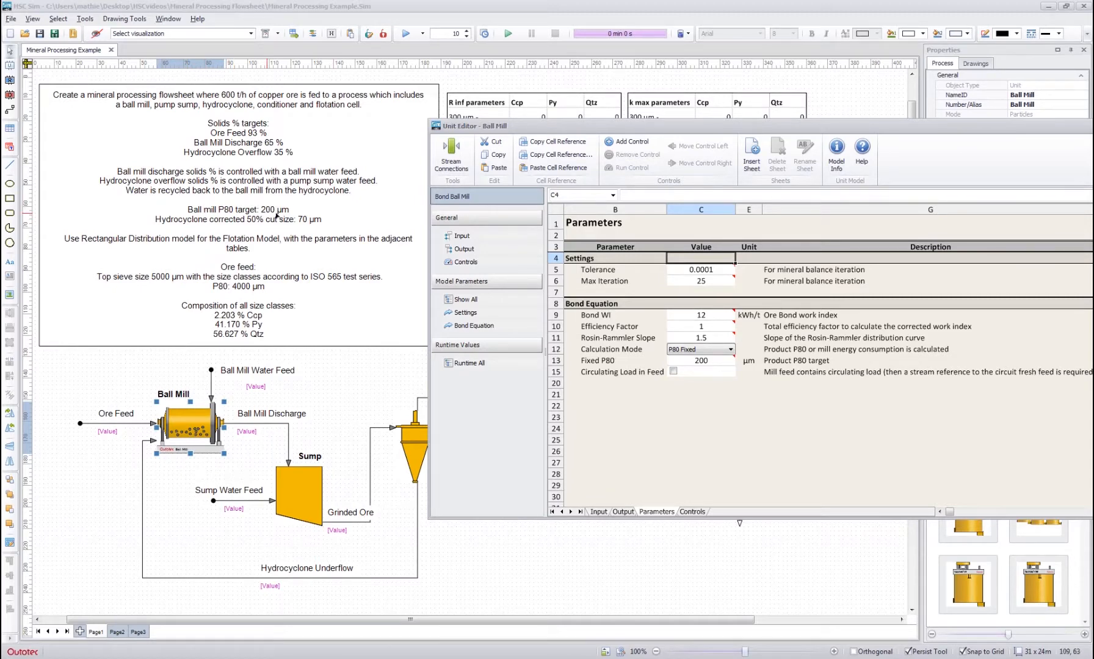
pyautogui.click(696, 359)
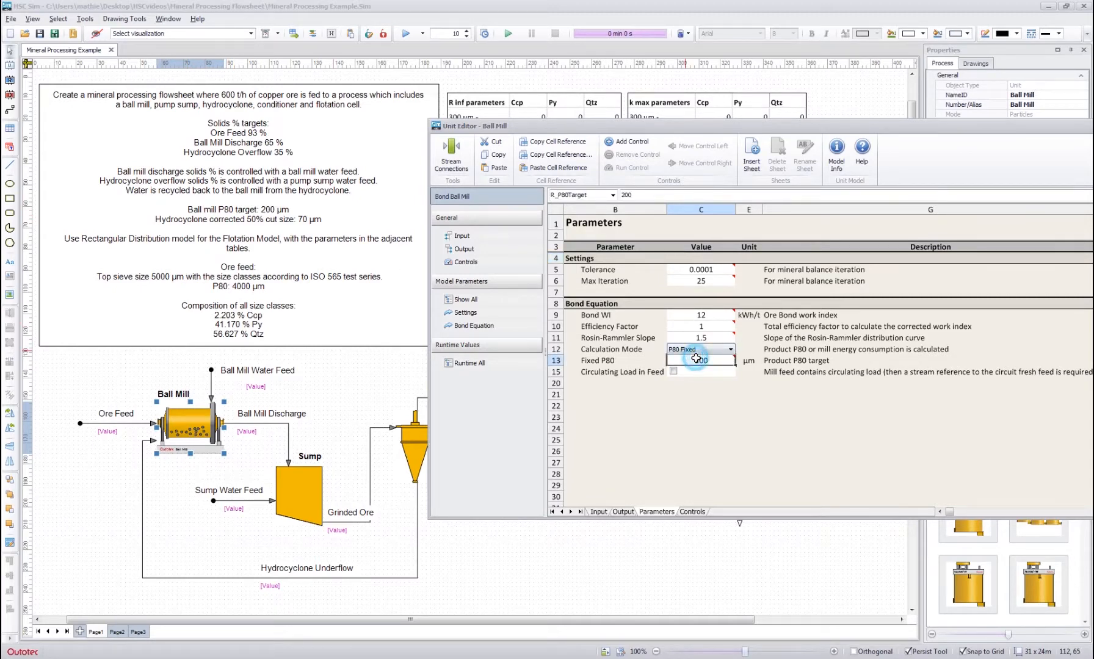
pyautogui.click(668, 413)
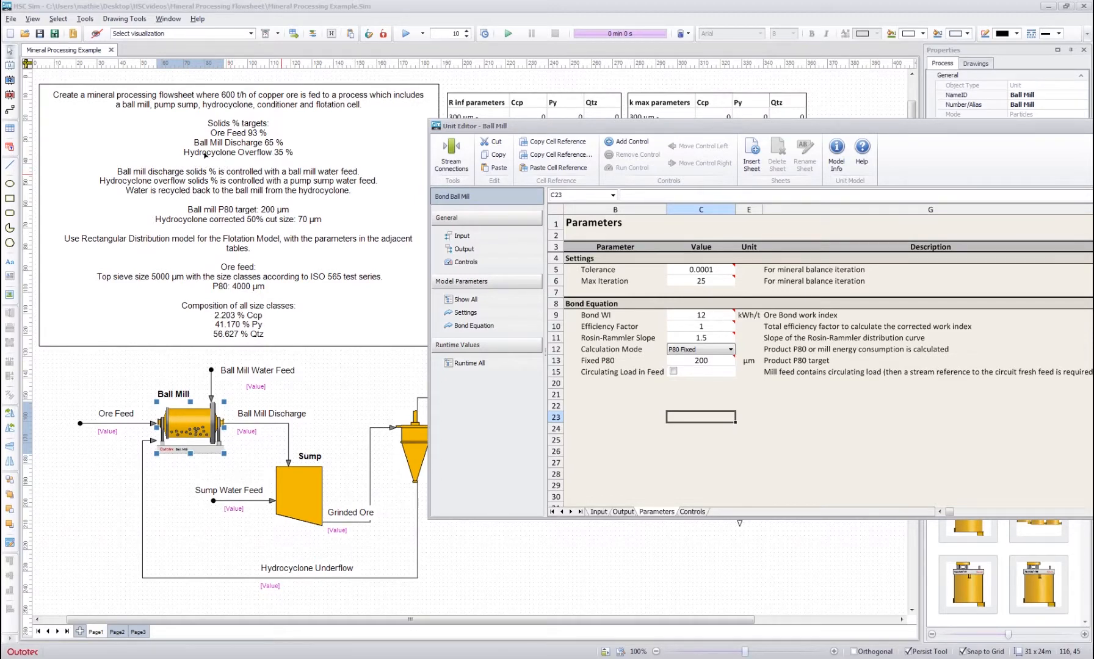
# Create a Ball Mill control with target name Solids %, measurement unit % and set point 65
pyautogui.click(465, 261)
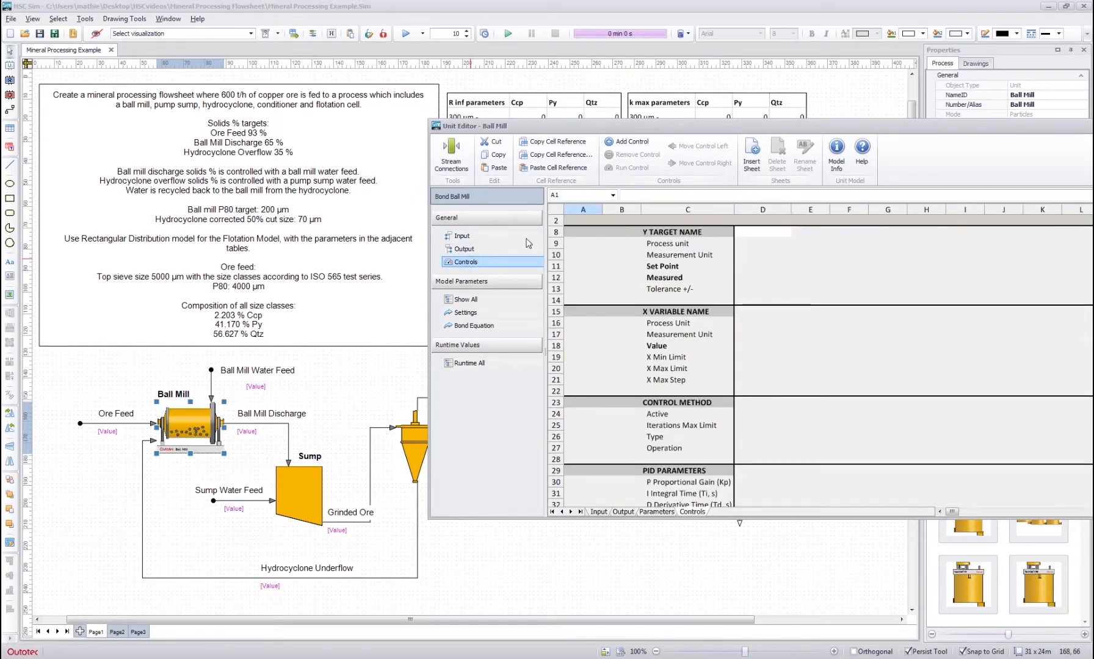
pyautogui.click(768, 236)
pyautogui.write('Solid')
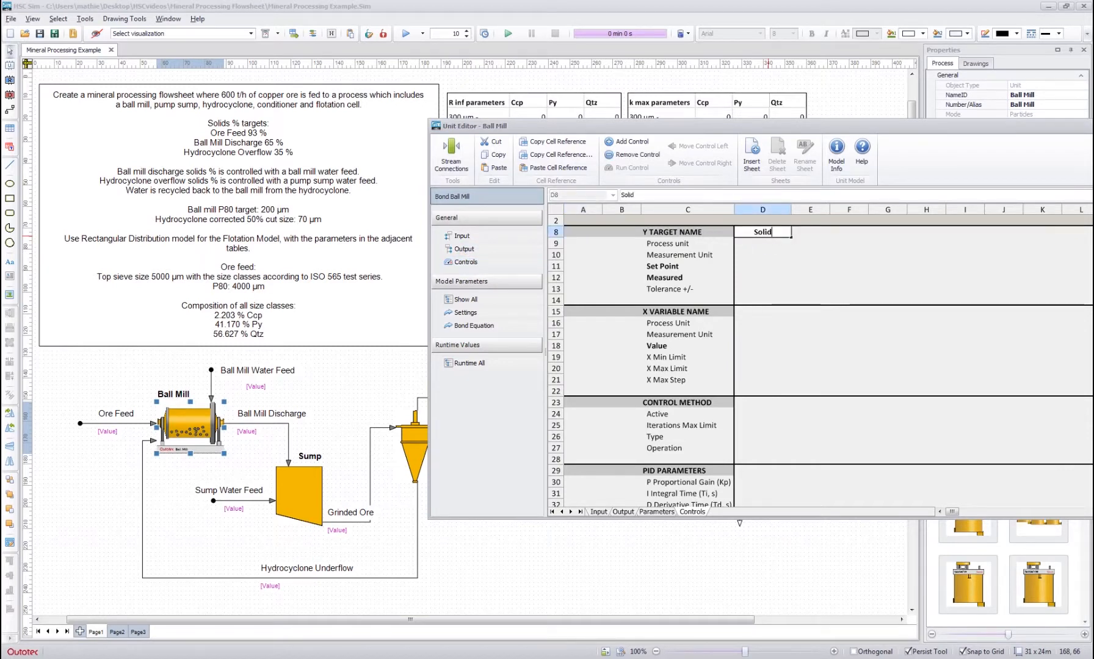
pyautogui.write('s %')
pyautogui.press('Return')
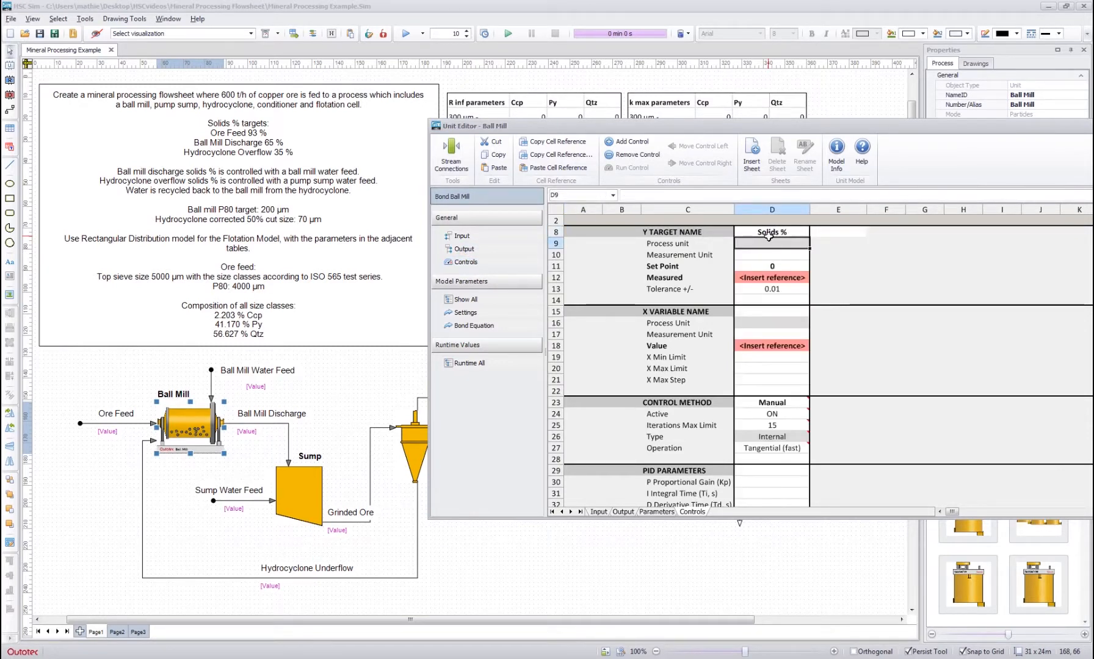
pyautogui.press('Return')
pyautogui.write('%')
pyautogui.press('Return')
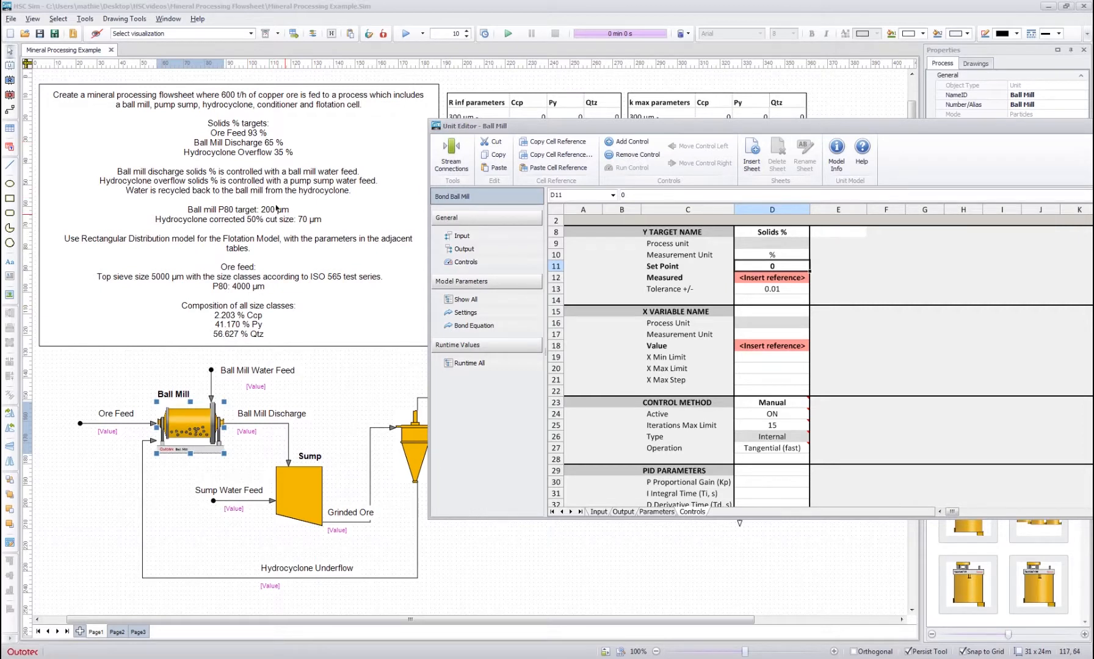
pyautogui.write('65')
pyautogui.click(847, 276)
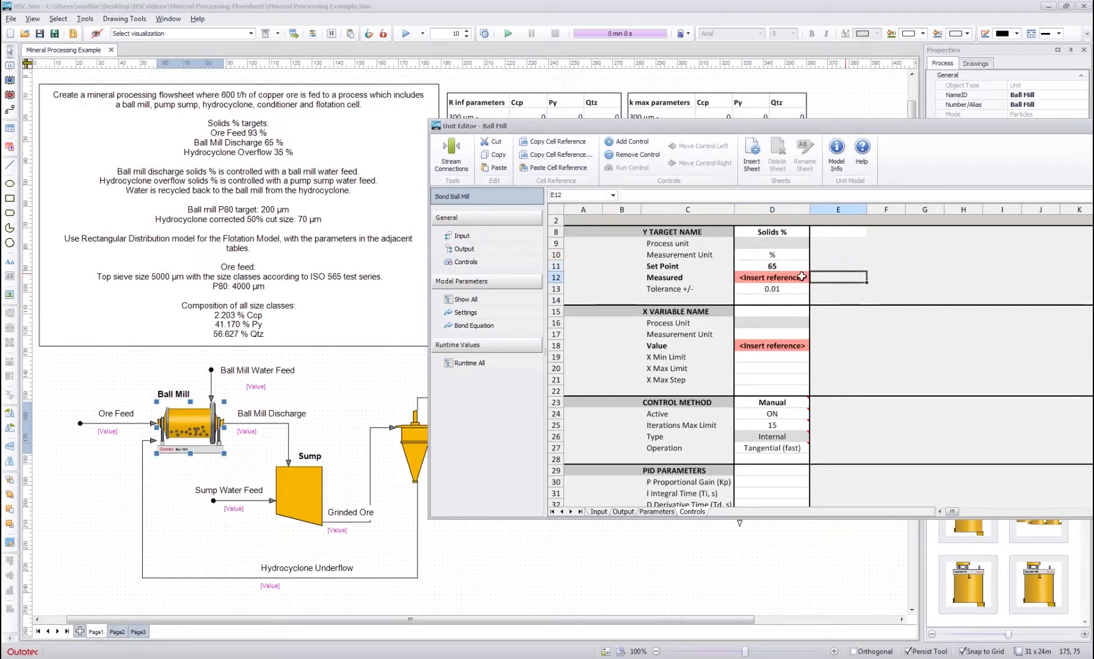
# Reference the Ball Mill Discharge % Solids output value as the Measured value of the Solids % control
pyautogui.click(802, 277)
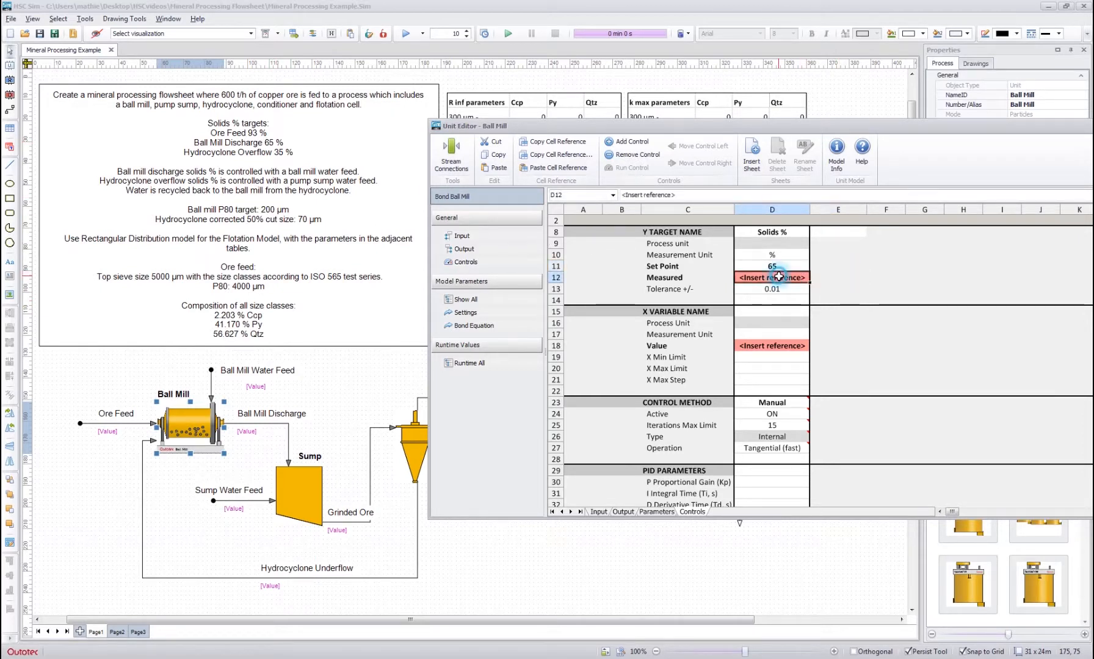
pyautogui.click(470, 248)
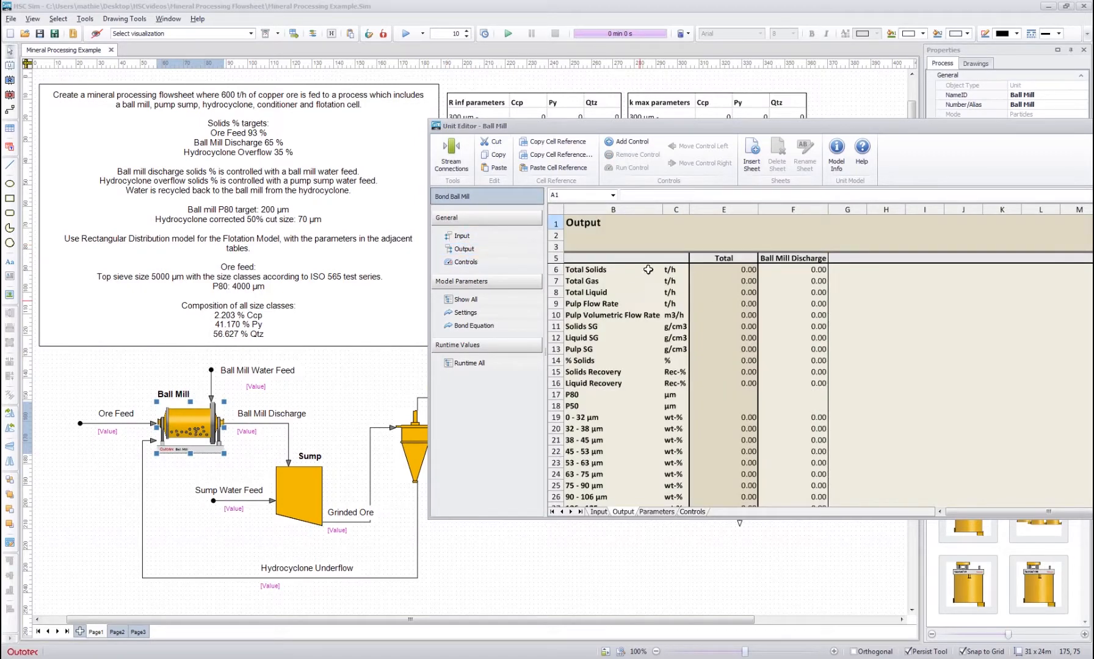
pyautogui.click(784, 361)
pyautogui.rightClick(784, 360)
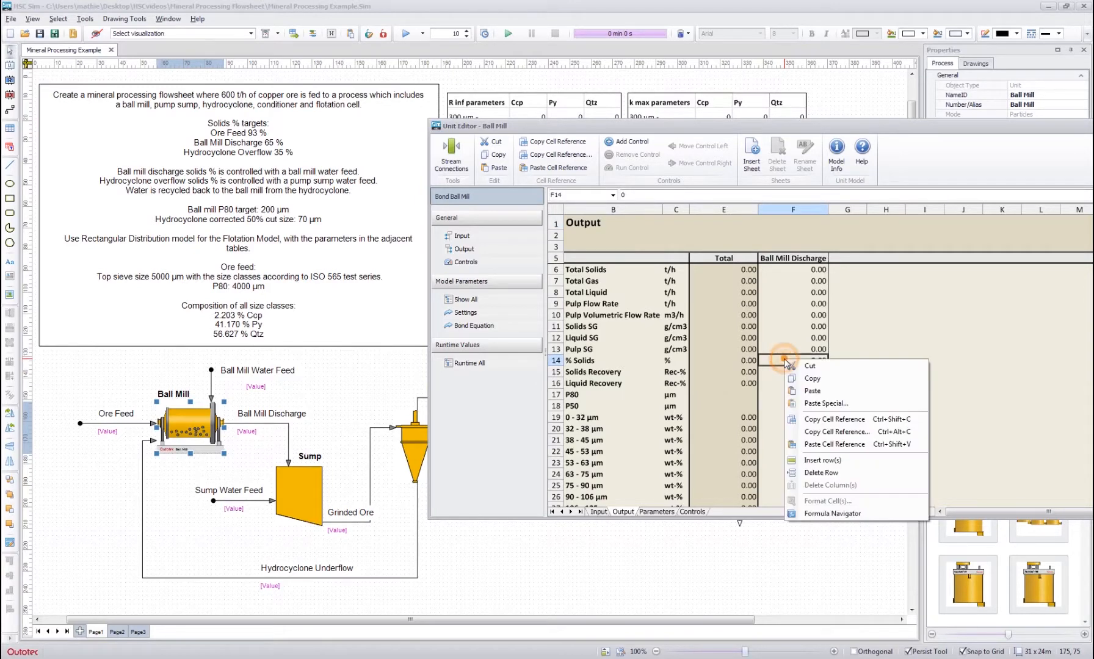
pyautogui.click(813, 420)
pyautogui.click(467, 262)
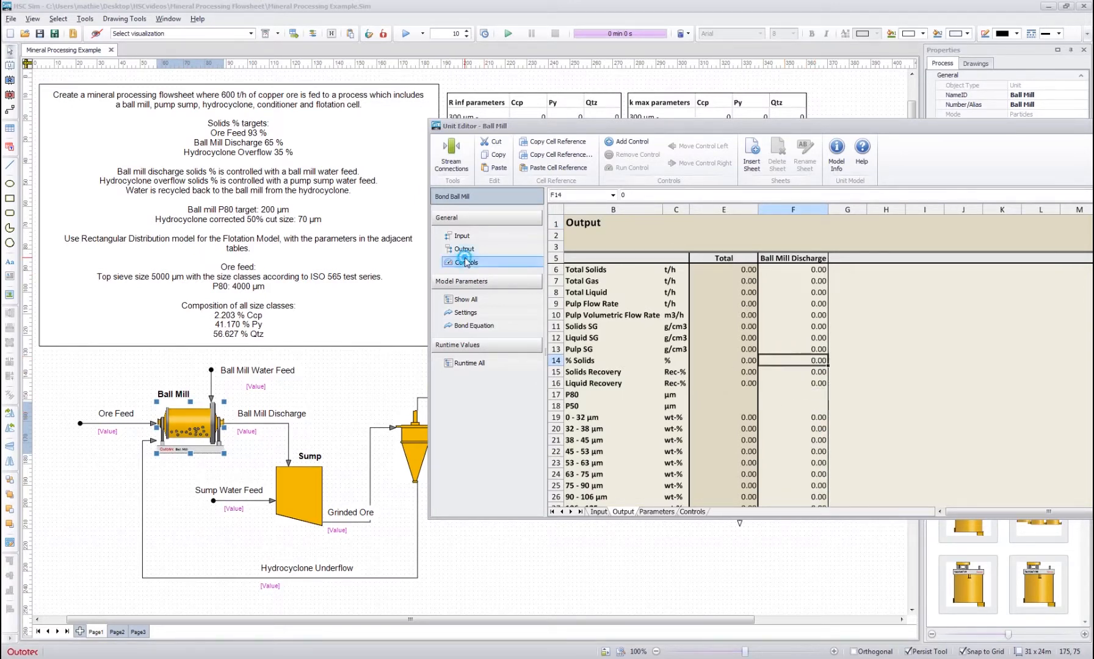
pyautogui.click(784, 278)
pyautogui.rightClick(785, 279)
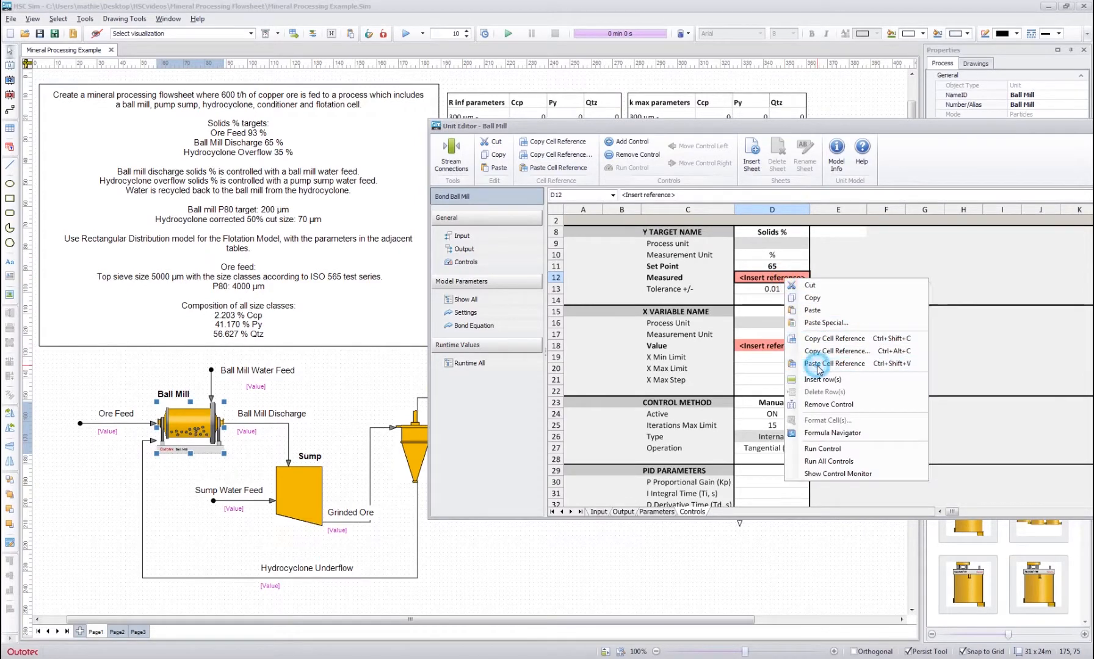
pyautogui.click(821, 363)
pyautogui.click(816, 316)
# Name the control's X variable Ball Mill Water Feed and set its measurement unit to t/h
pyautogui.click(770, 313)
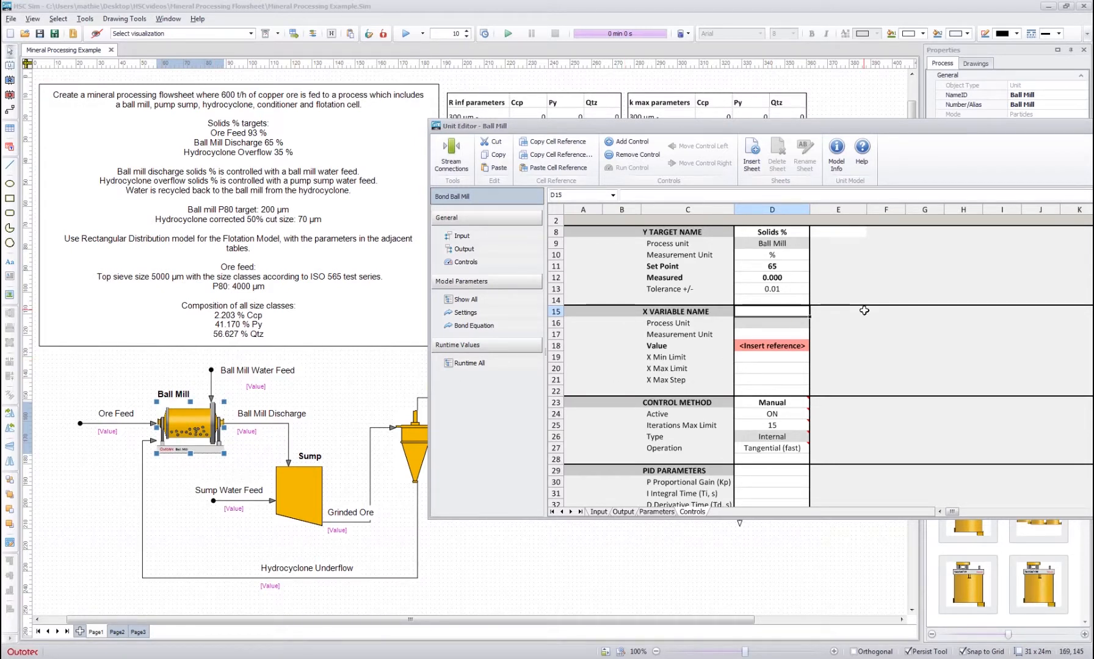
pyautogui.click(788, 313)
pyautogui.write('Ball')
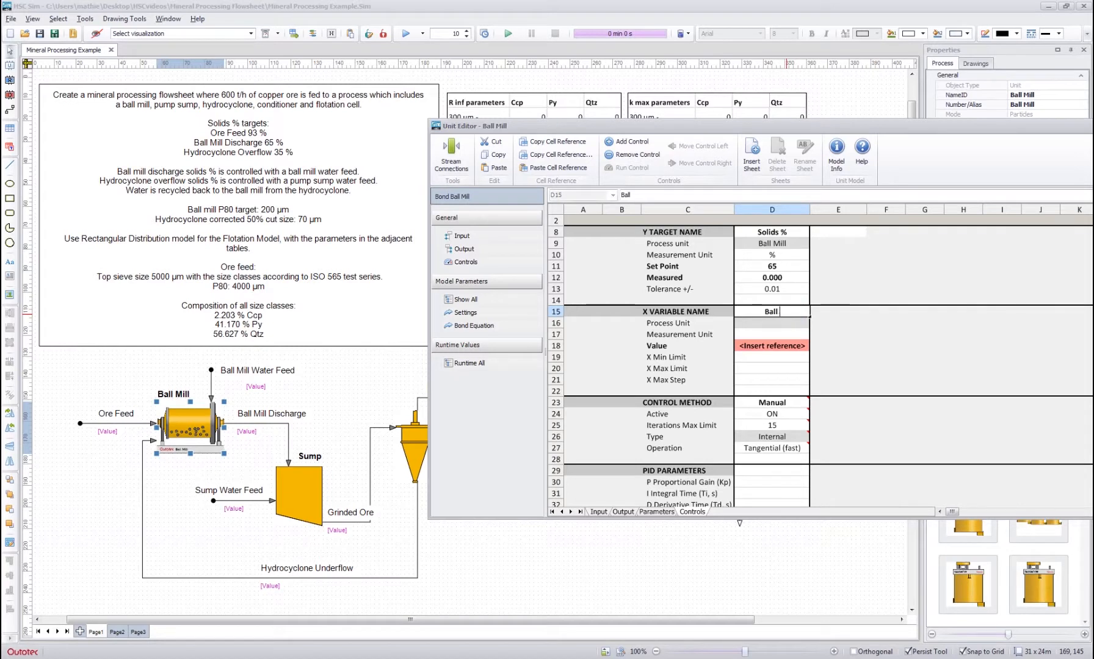
pyautogui.write(' Mill Water Feed')
pyautogui.press('Return')
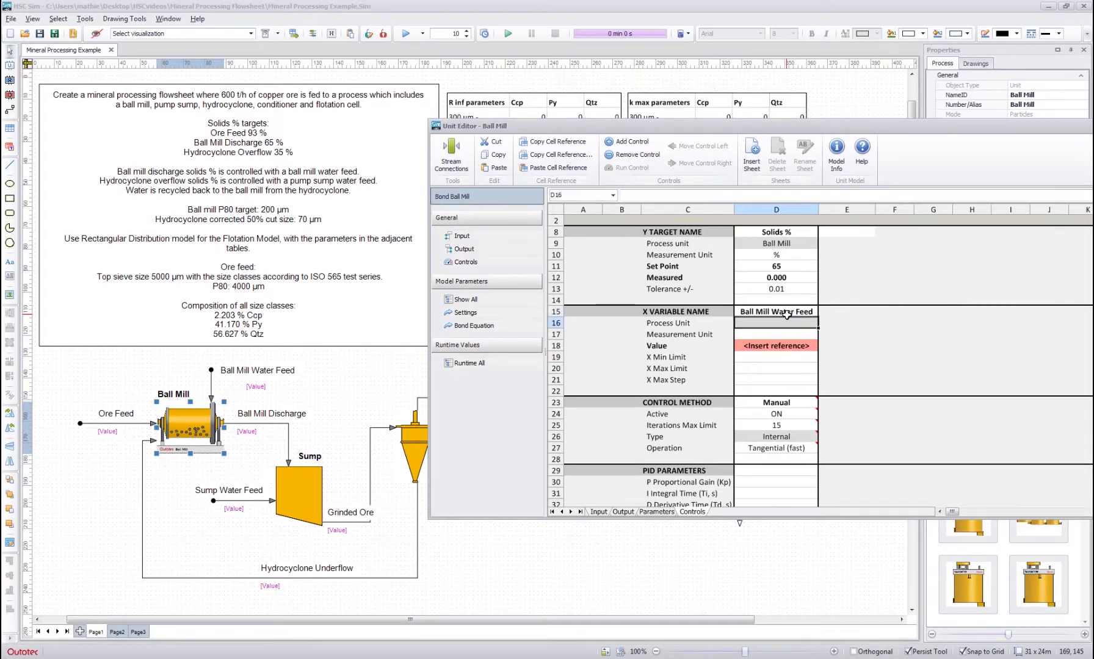
pyautogui.click(776, 334)
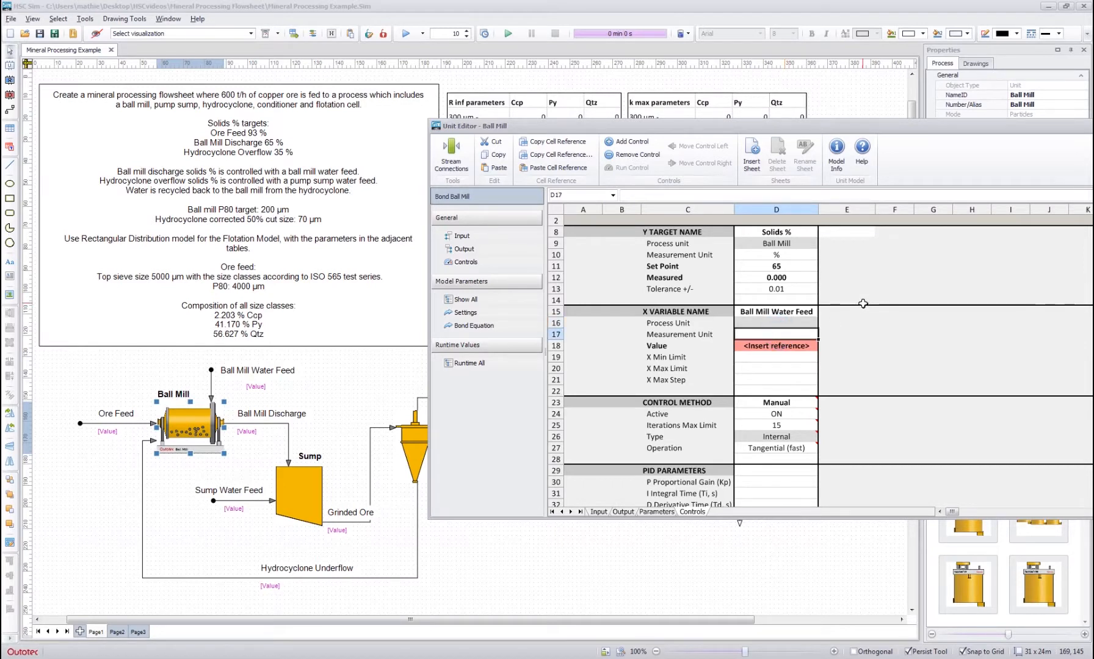
pyautogui.write('t/h')
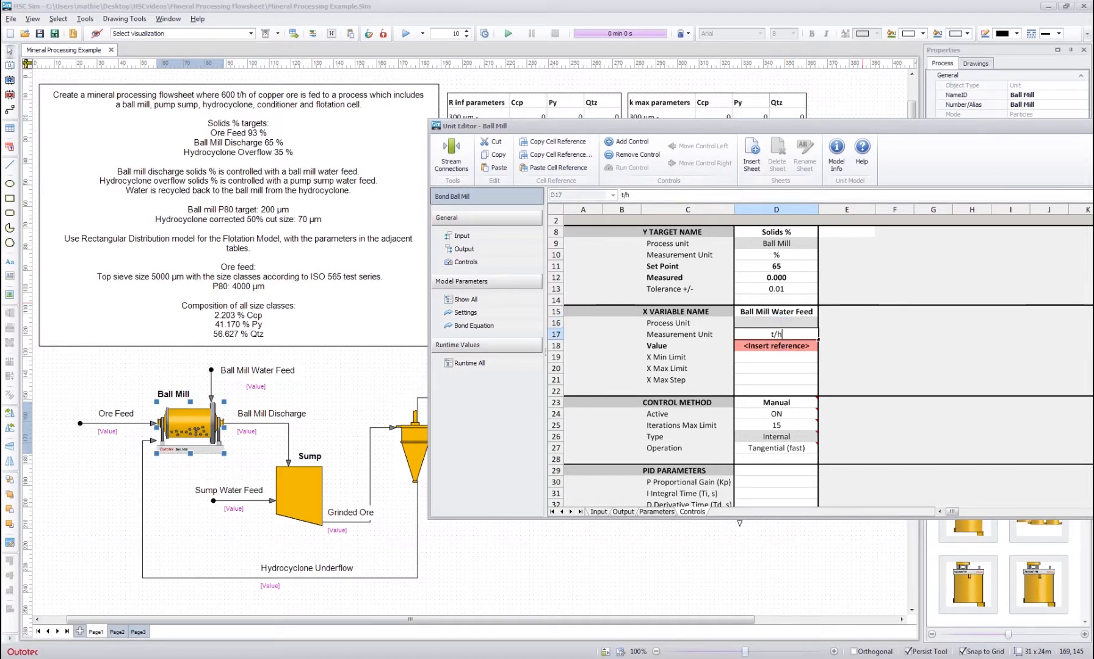
pyautogui.press('Return')
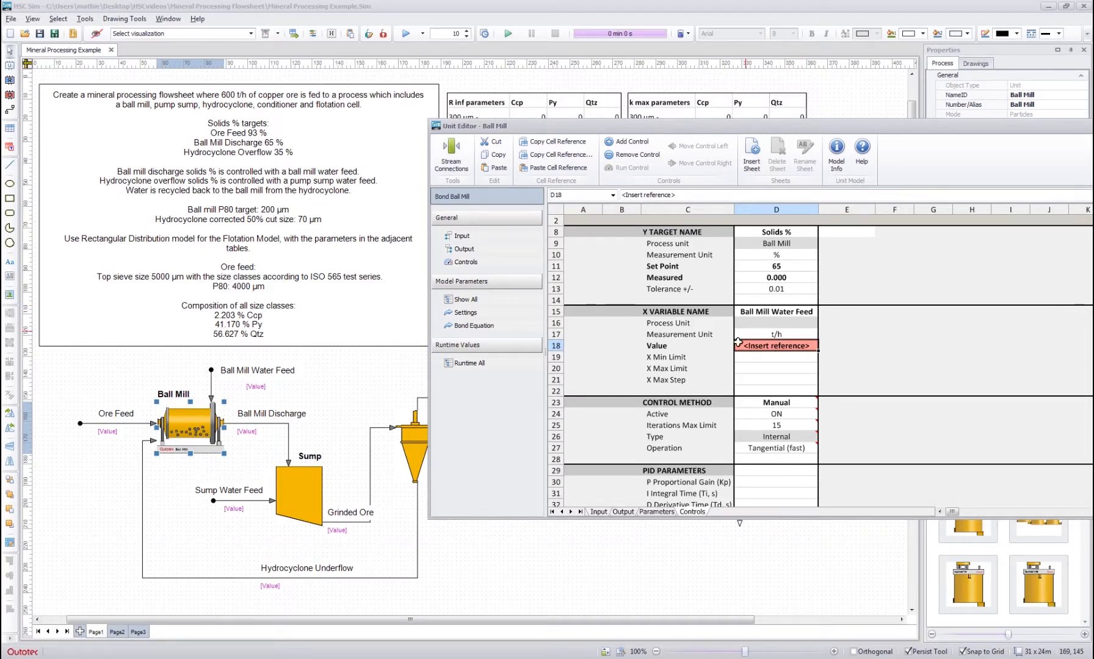
# Reference the liquid t/h amount from the Ball Mill Water Feed stream setup as the X variable's Value
pyautogui.click(696, 347)
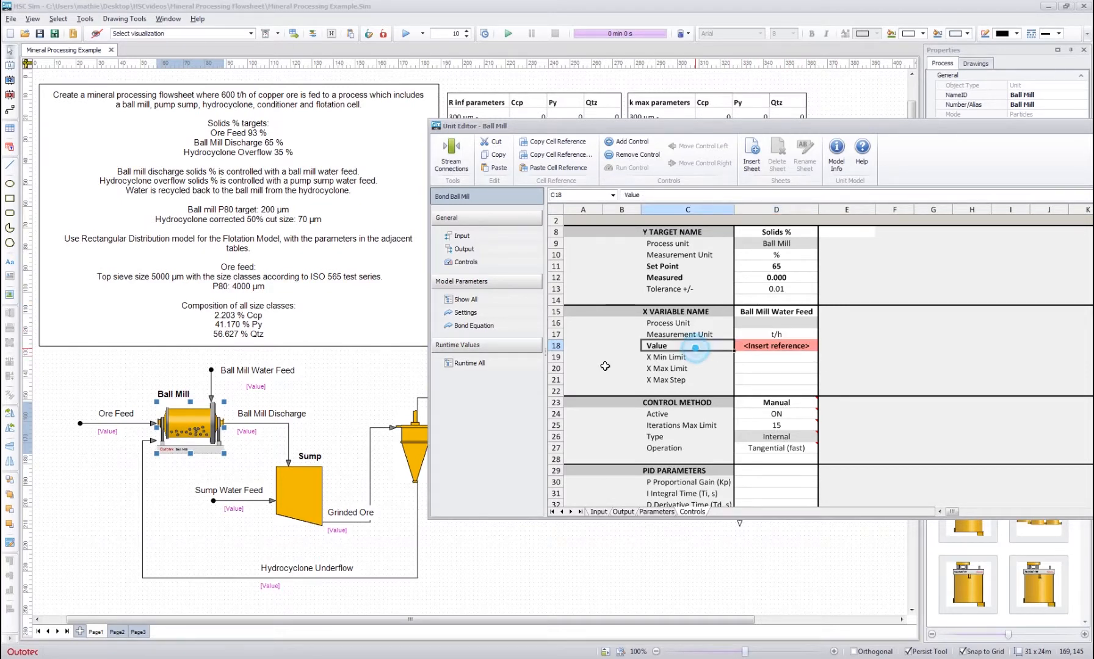
pyautogui.click(210, 379)
pyautogui.rightClick(210, 382)
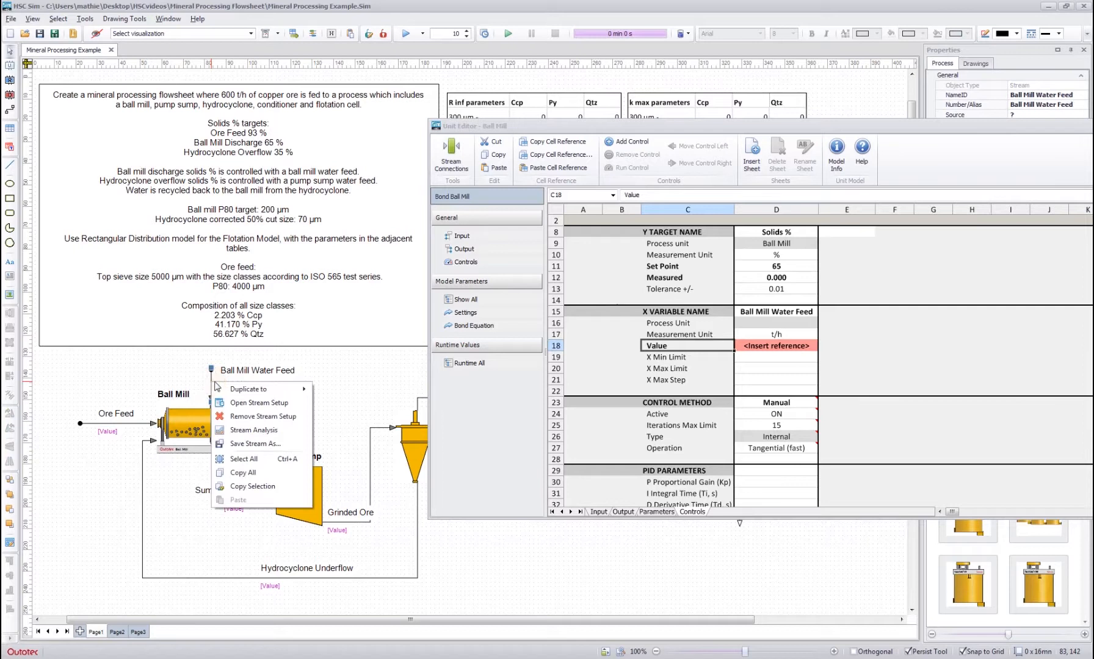
pyautogui.click(244, 404)
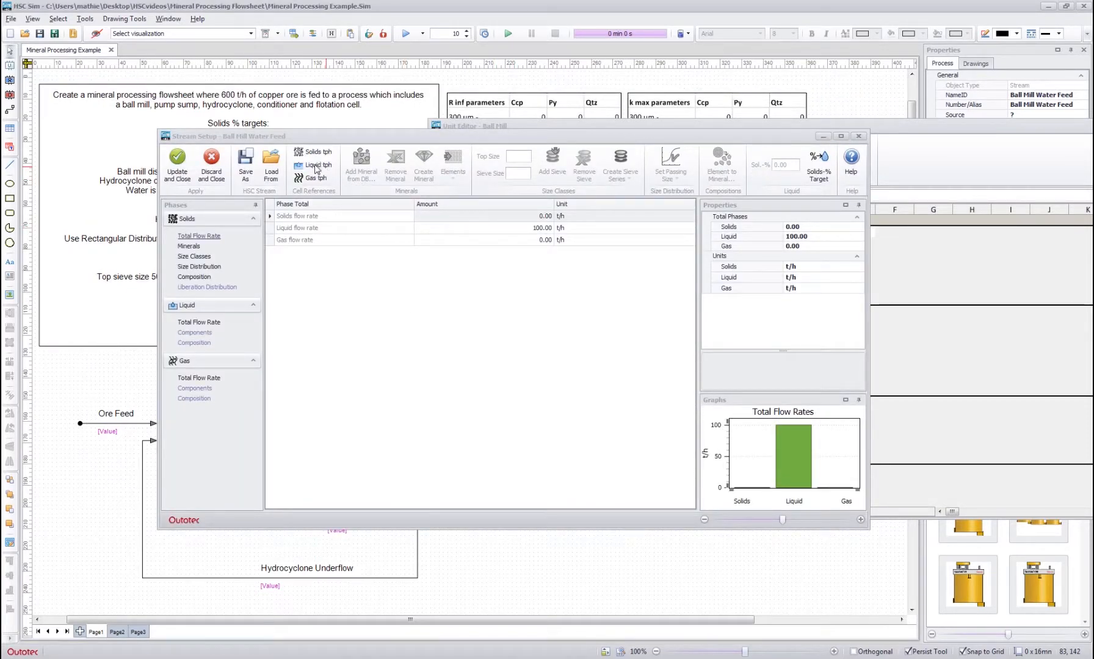
pyautogui.click(321, 138)
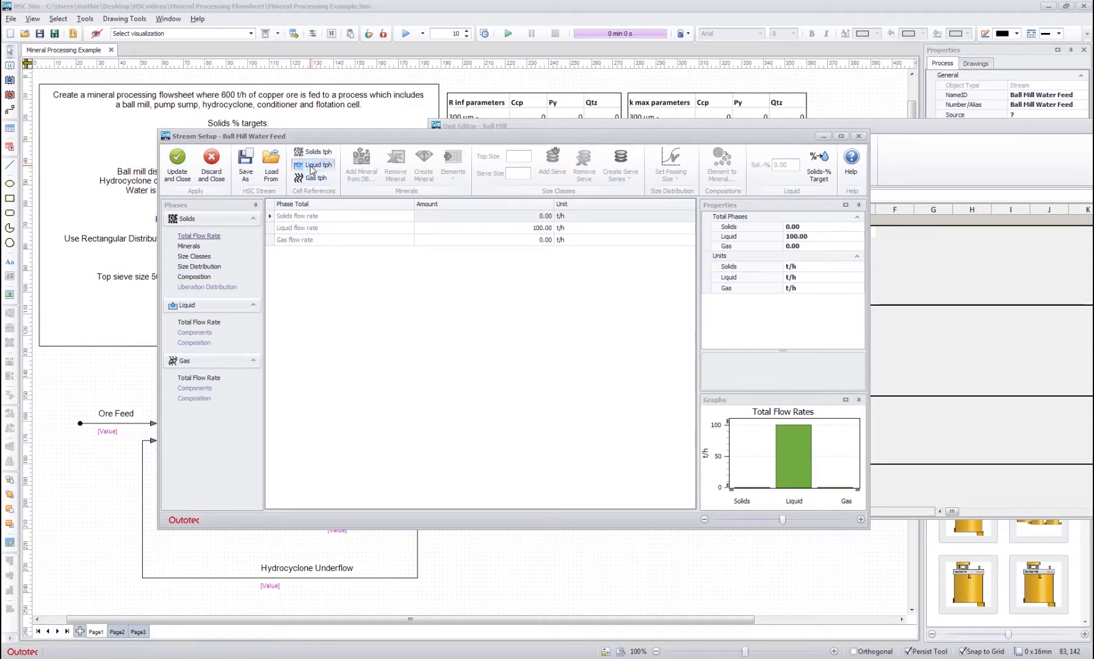
pyautogui.click(175, 171)
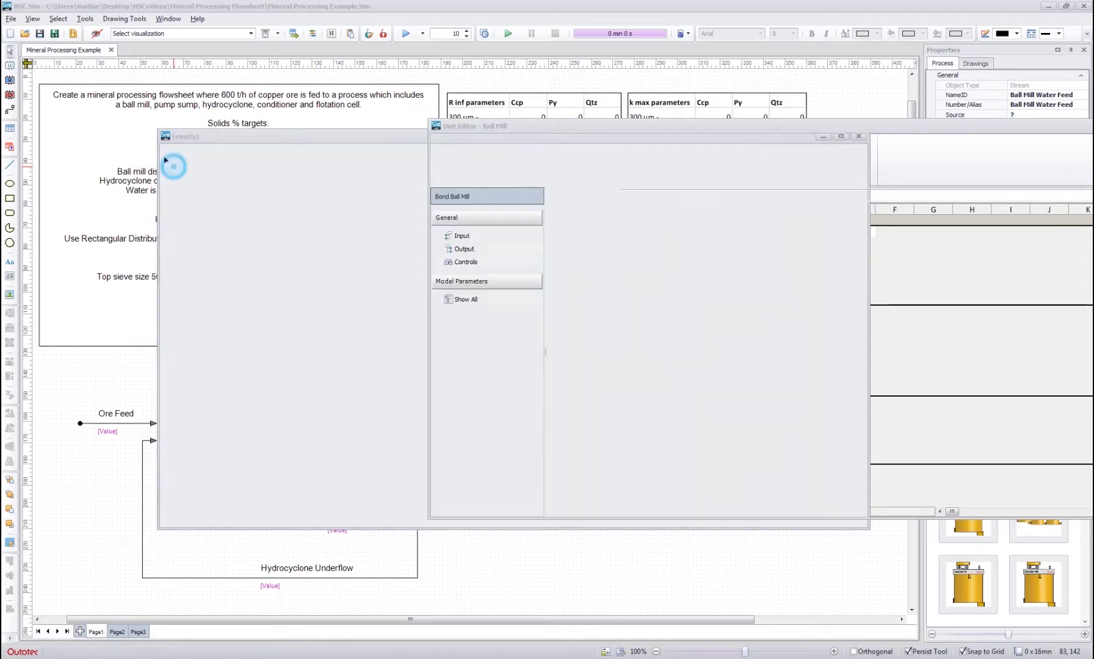
pyautogui.click(793, 345)
pyautogui.rightClick(794, 345)
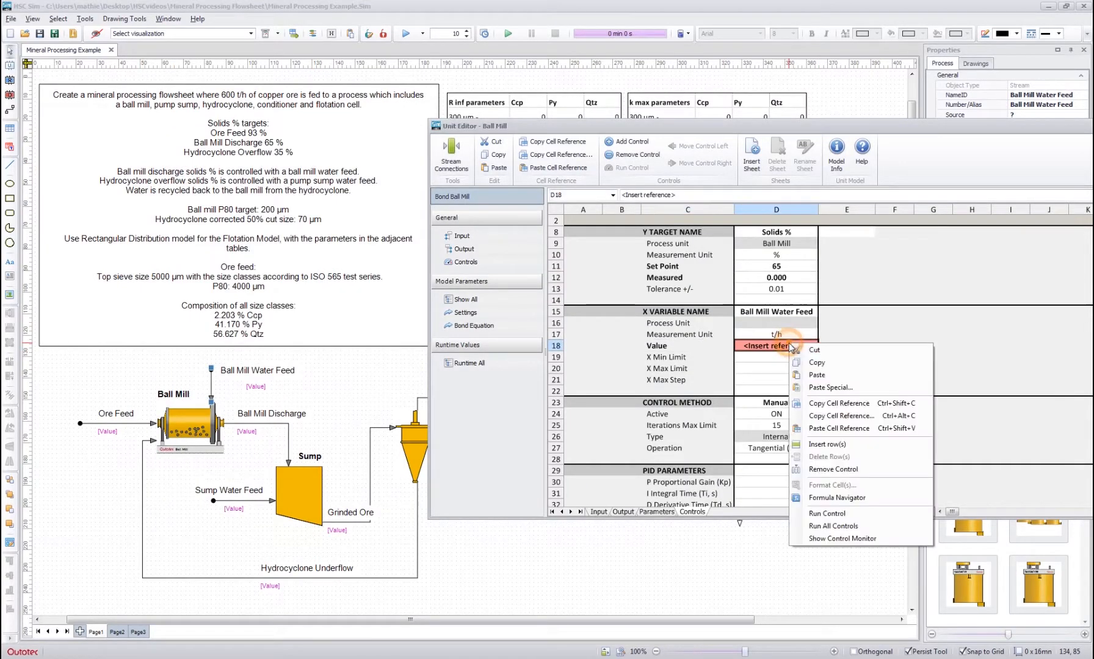
pyautogui.click(833, 430)
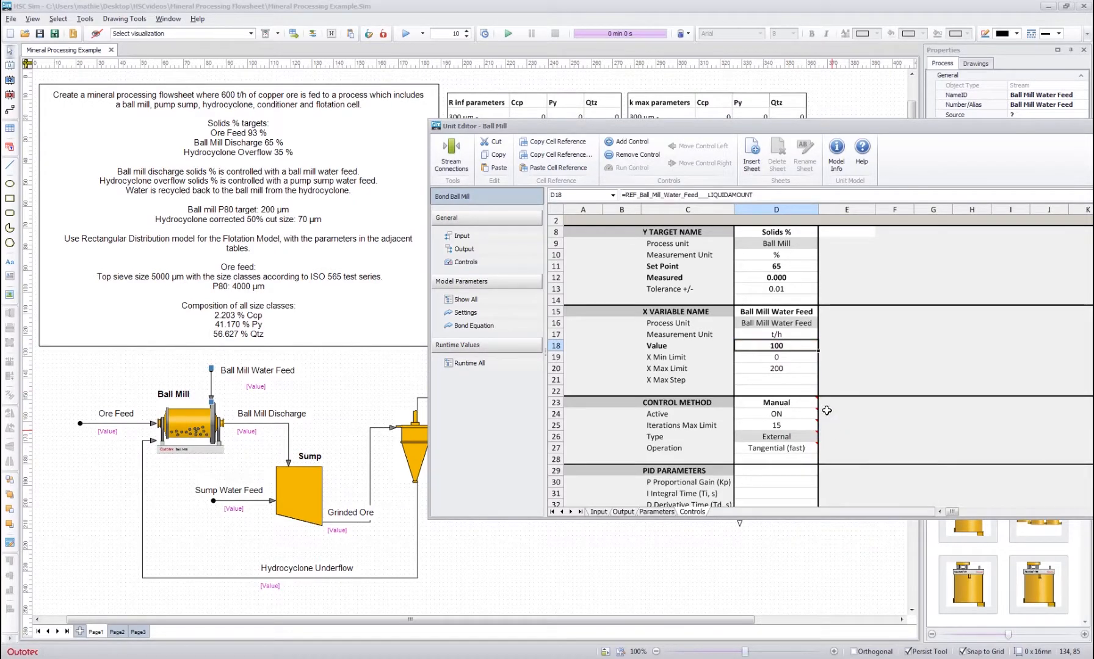
# Set the X Max Limit of the Ball Mill Water Feed variable to 5000
pyautogui.click(786, 370)
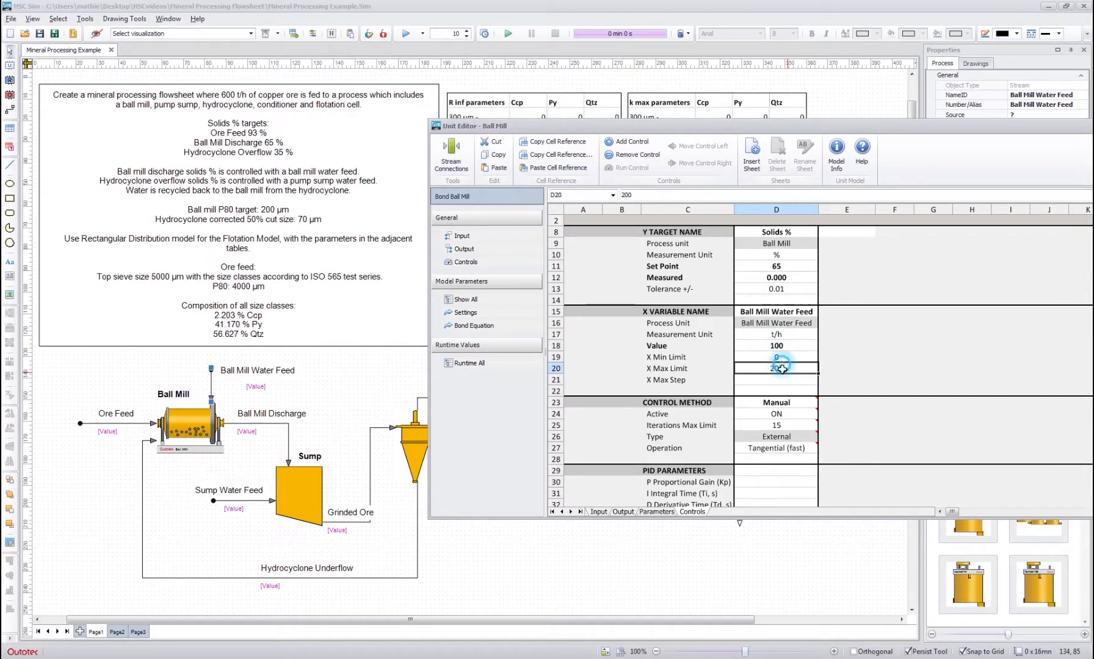
pyautogui.write('5000')
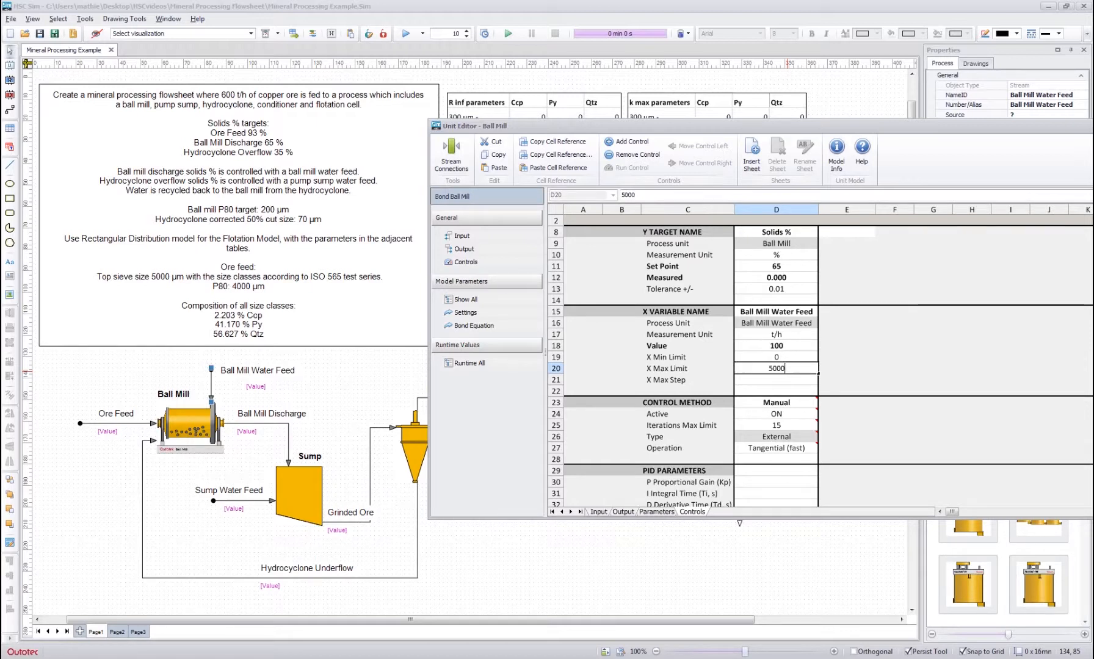
pyautogui.press('Return')
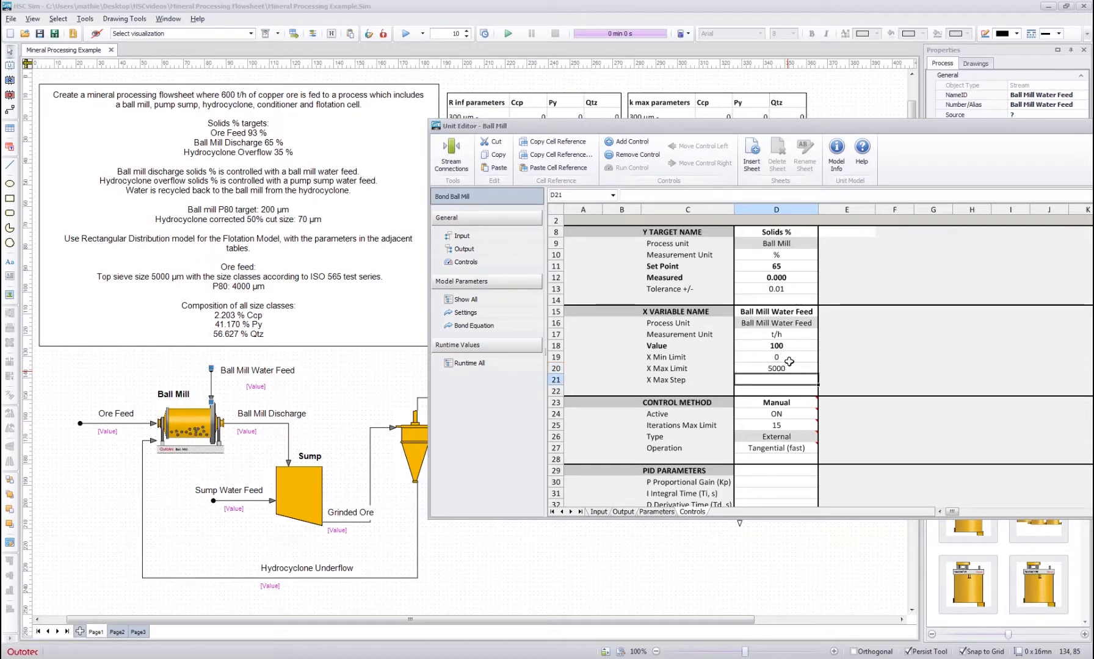
pyautogui.click(841, 350)
pyautogui.click(836, 354)
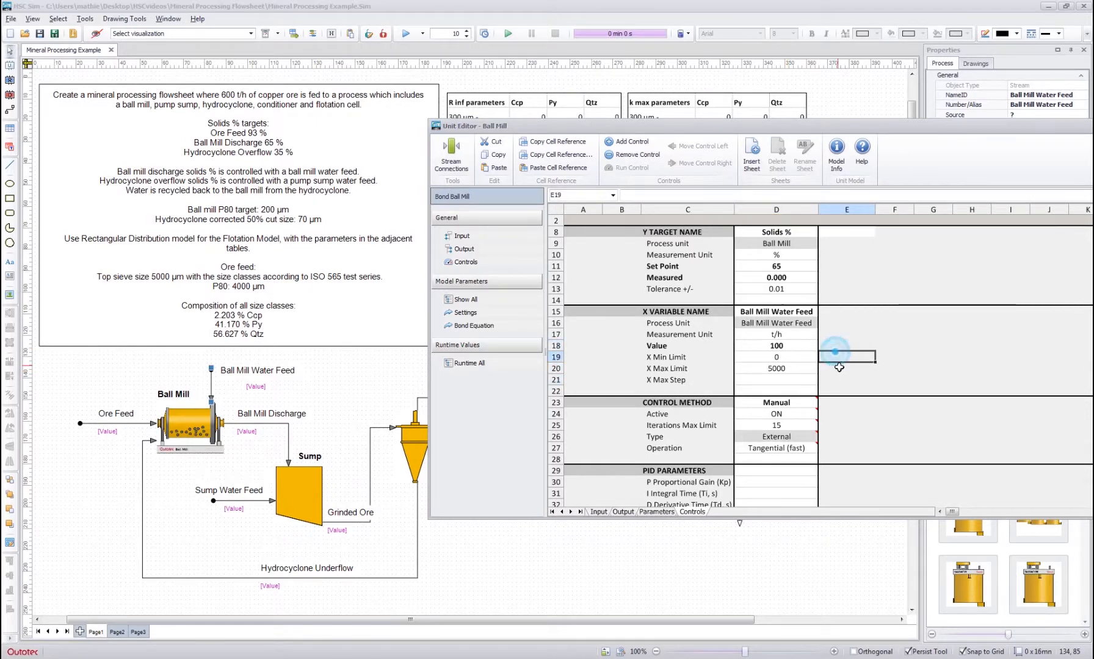
pyautogui.click(839, 367)
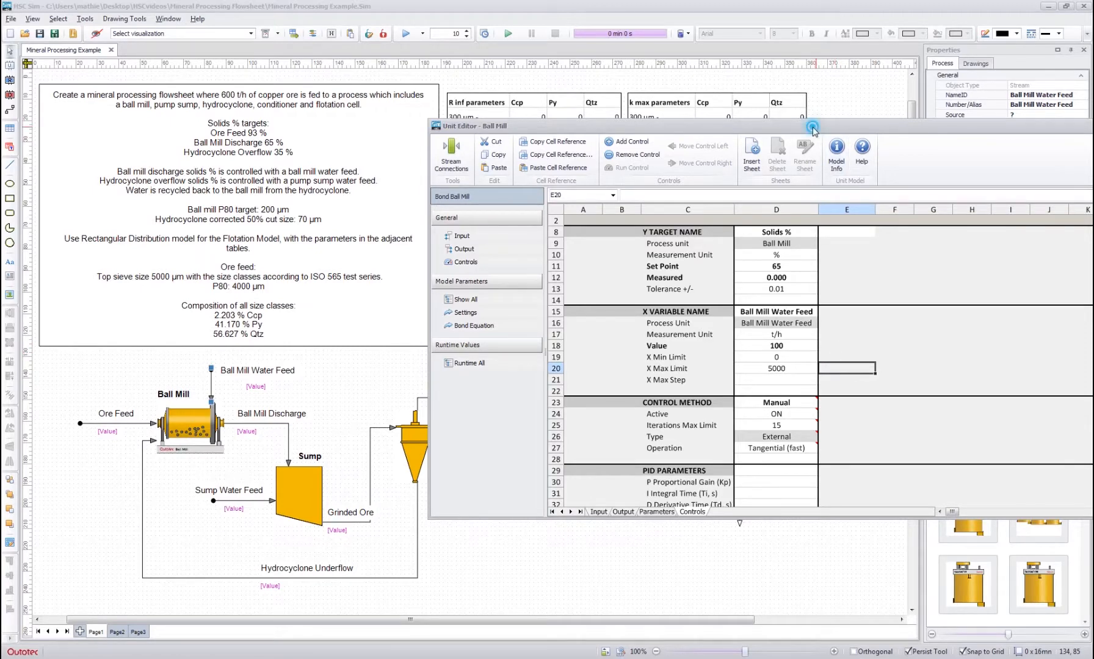
# Review the Ball Mill's control settings and all model parameters, and close its unit editor
pyautogui.moveTo(818, 125); pyautogui.dragTo(544, 117)
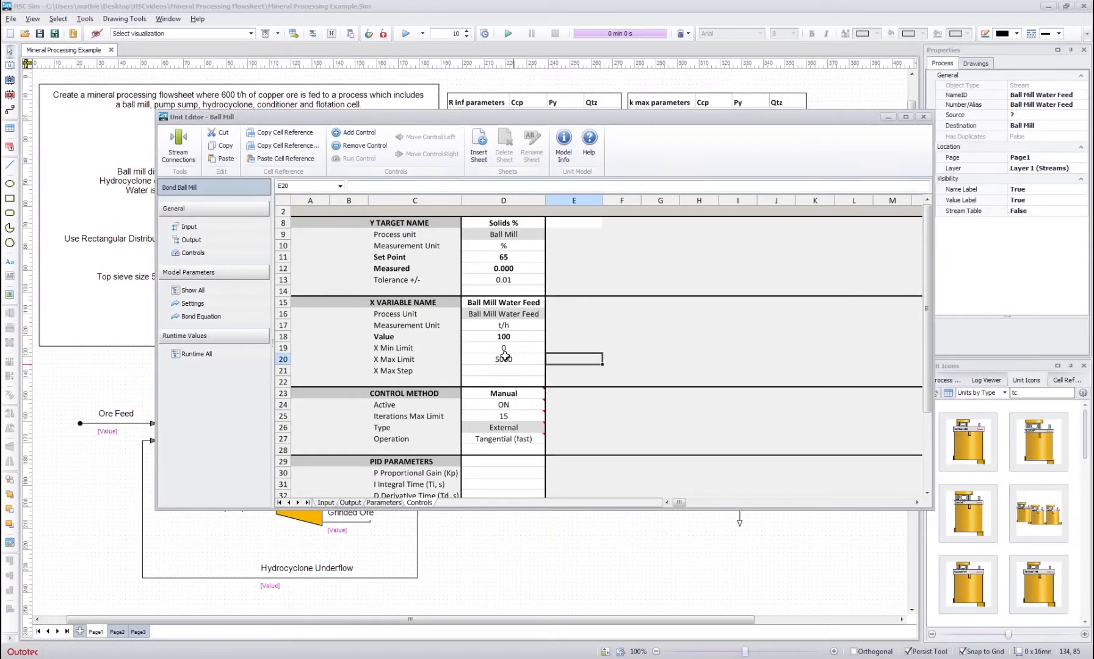
pyautogui.click(558, 337)
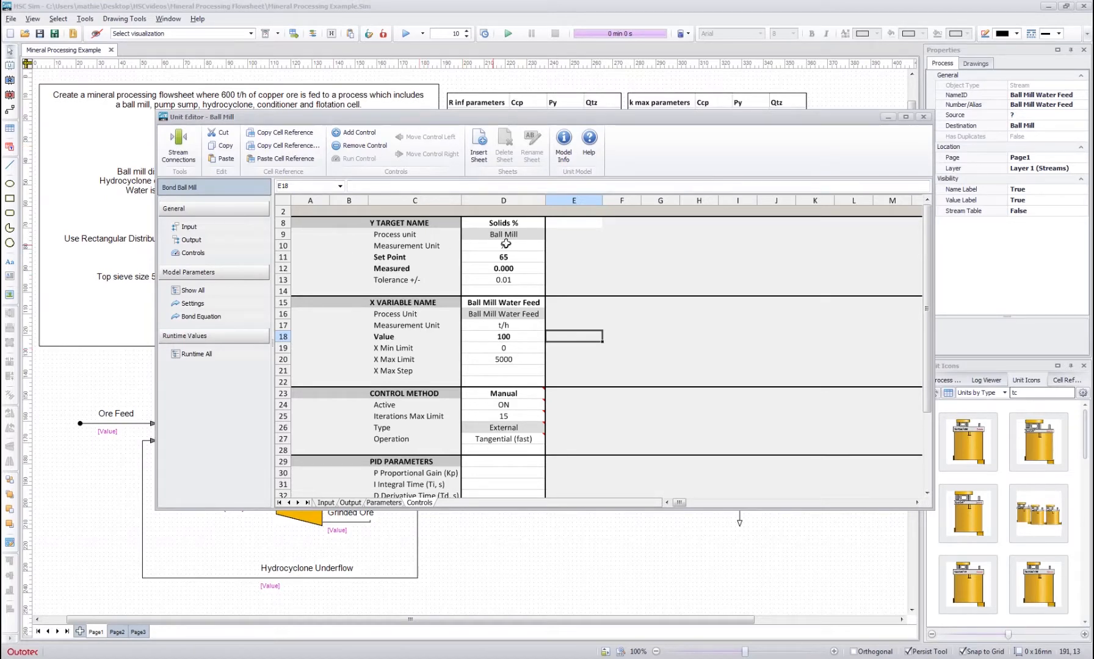
pyautogui.click(201, 290)
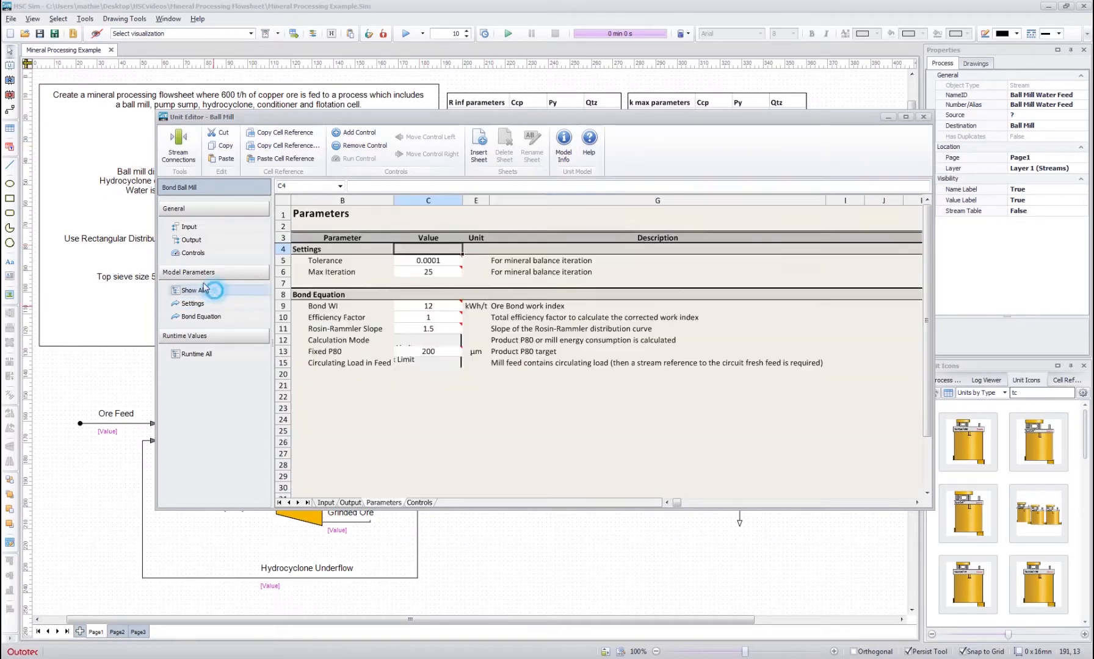
pyautogui.click(531, 283)
pyautogui.click(923, 117)
pyautogui.click(555, 510)
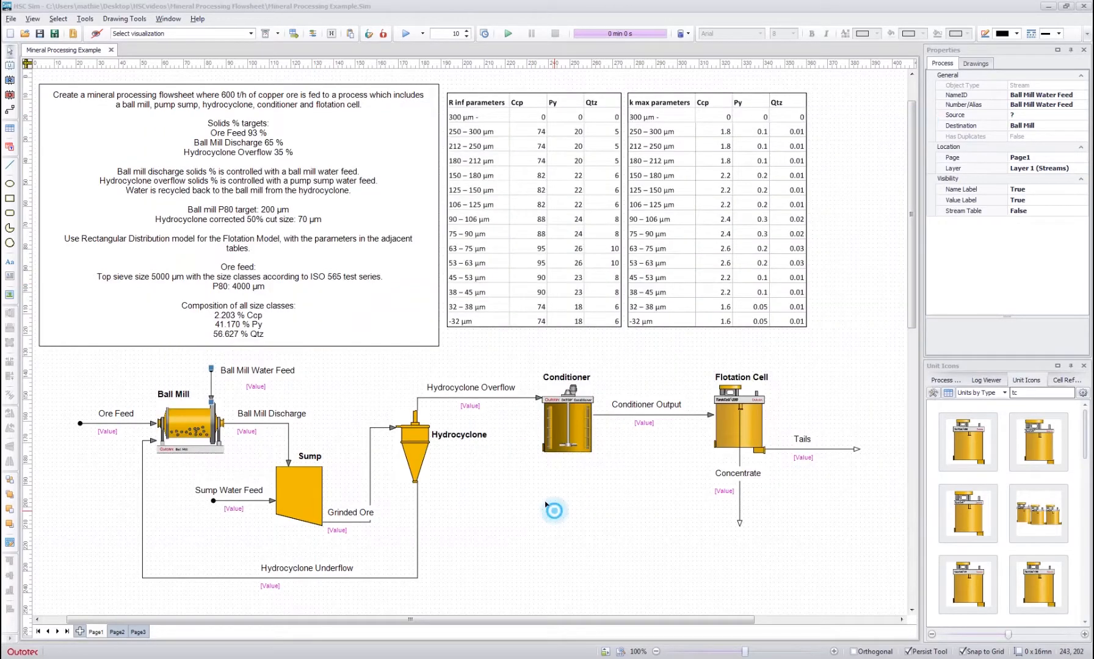
pyautogui.click(351, 402)
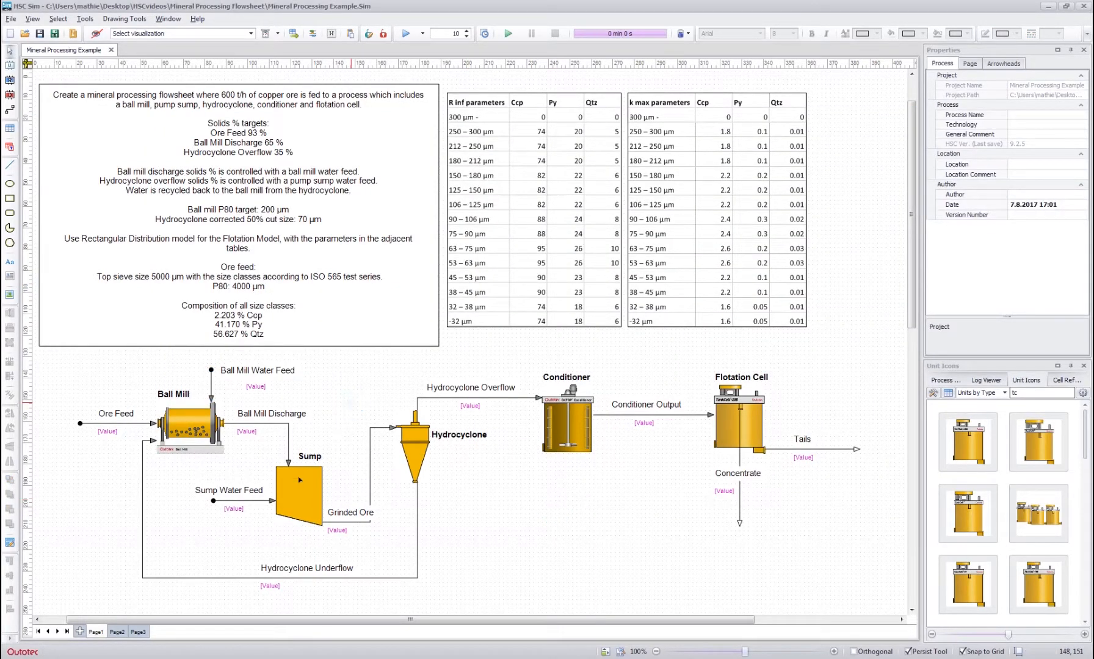
# Check the Sump's input and output stream connections in its unit editor and close it
pyautogui.doubleClick(300, 480)
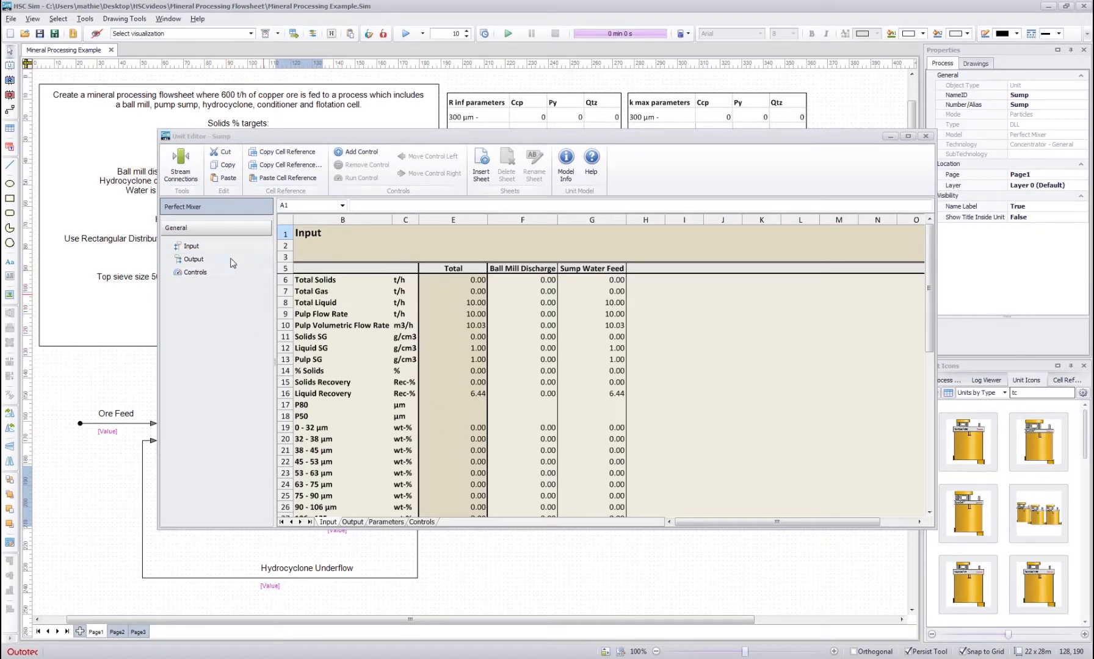
pyautogui.click(180, 162)
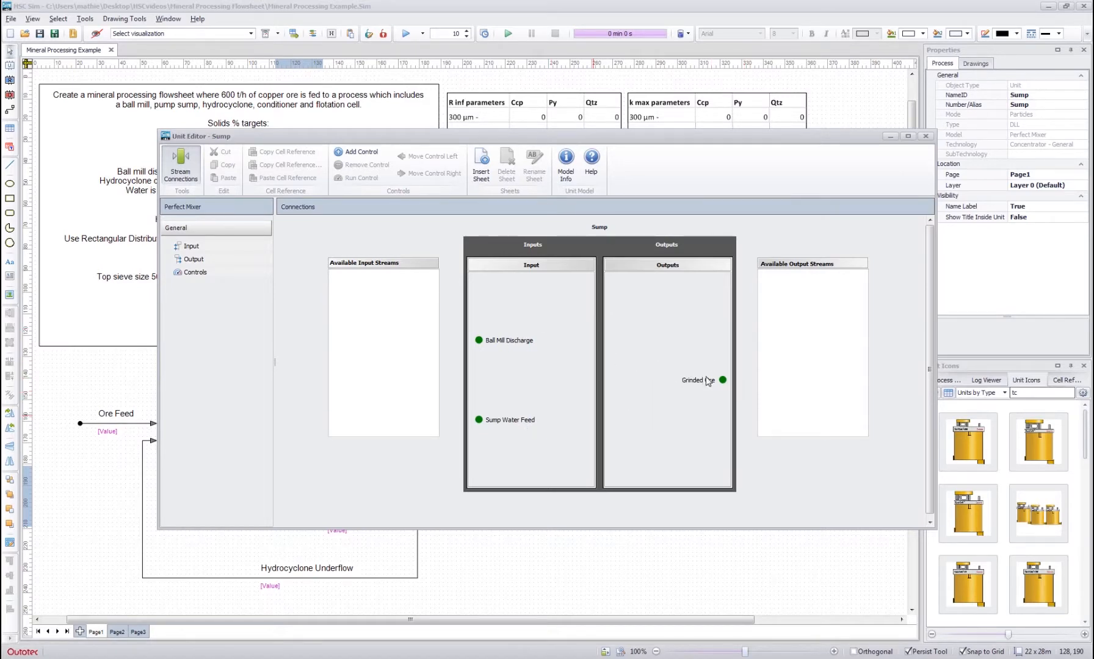
pyautogui.click(925, 136)
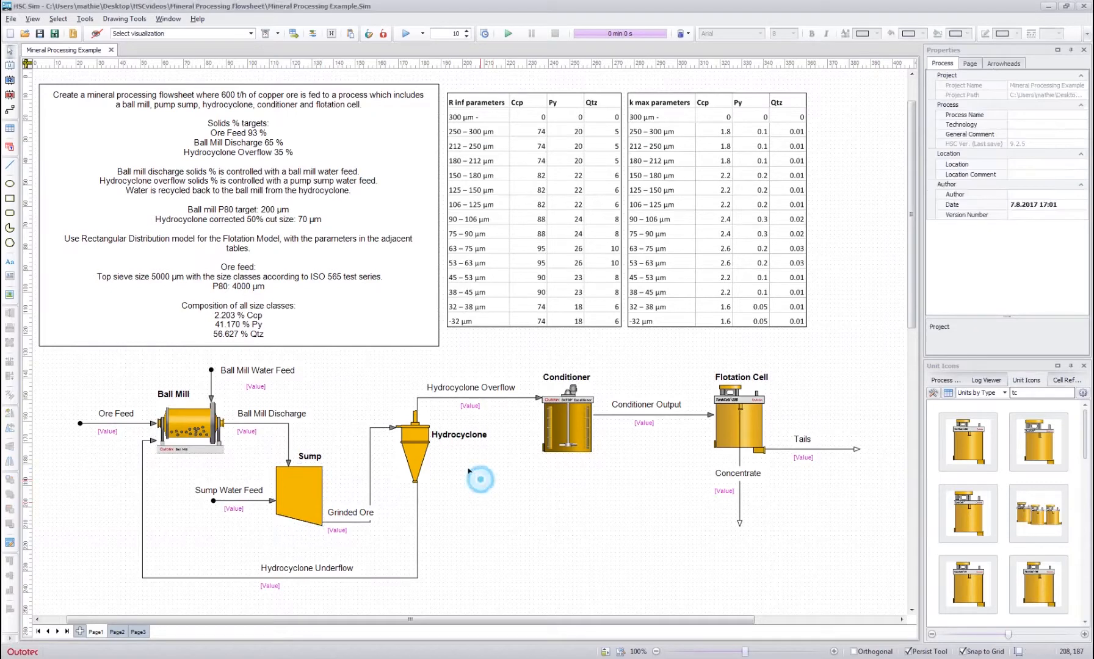
# Open the Hydrocyclone's unit editor and set its corrected 50% cut size d50c to 70 µm in the model parameters
pyautogui.doubleClick(414, 445)
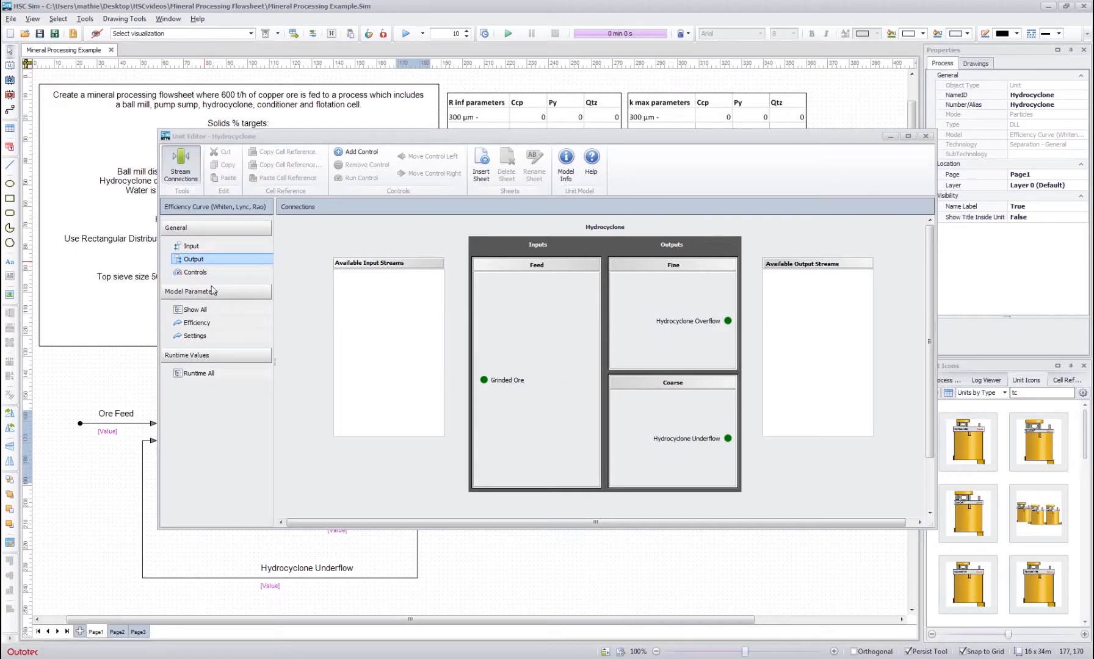
pyautogui.click(213, 312)
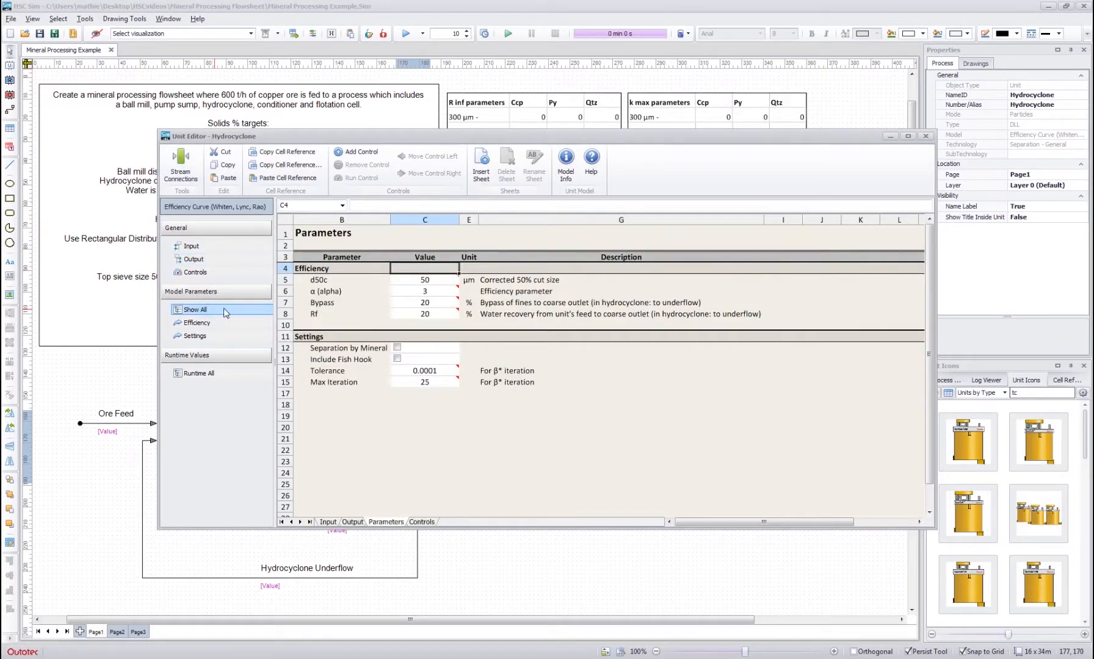
pyautogui.click(229, 312)
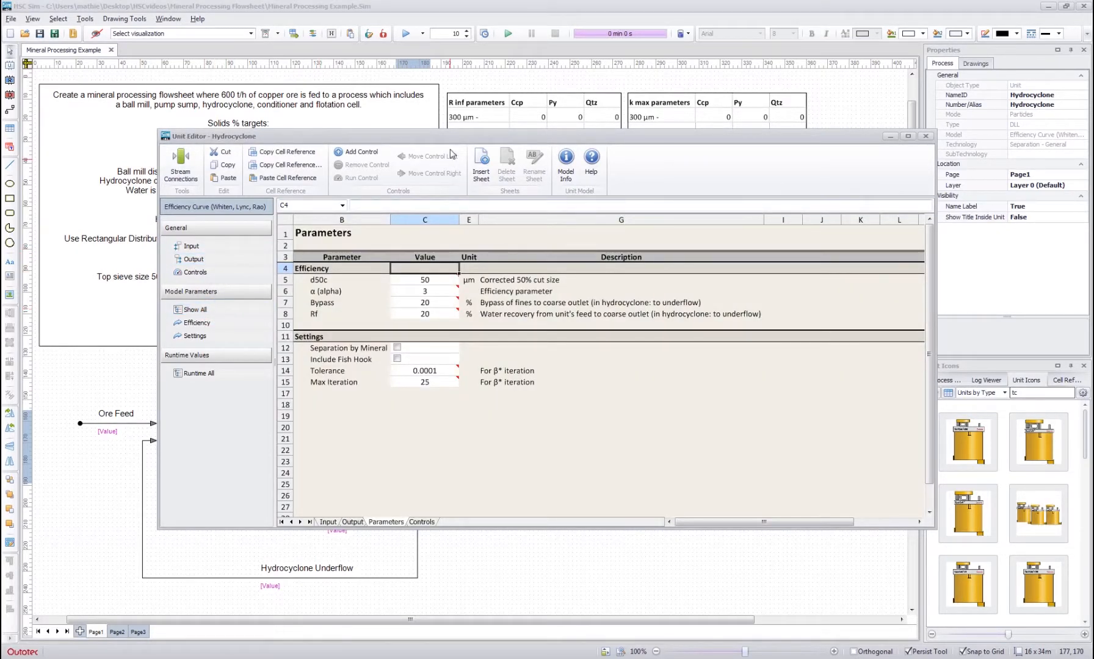
pyautogui.moveTo(451, 137); pyautogui.dragTo(706, 120)
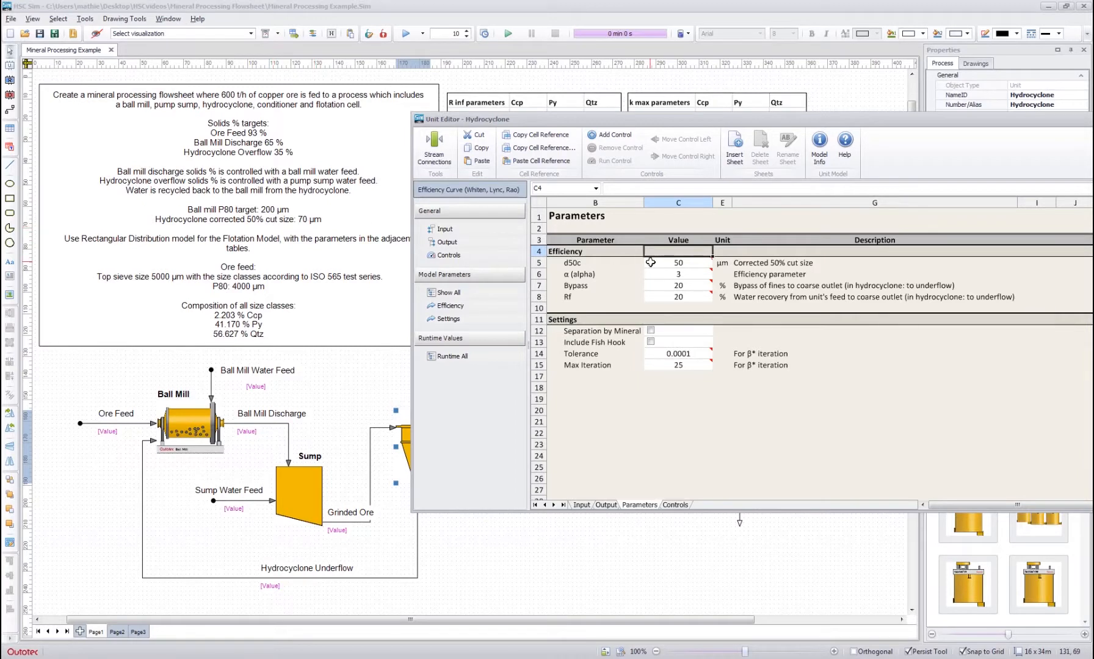
pyautogui.click(693, 266)
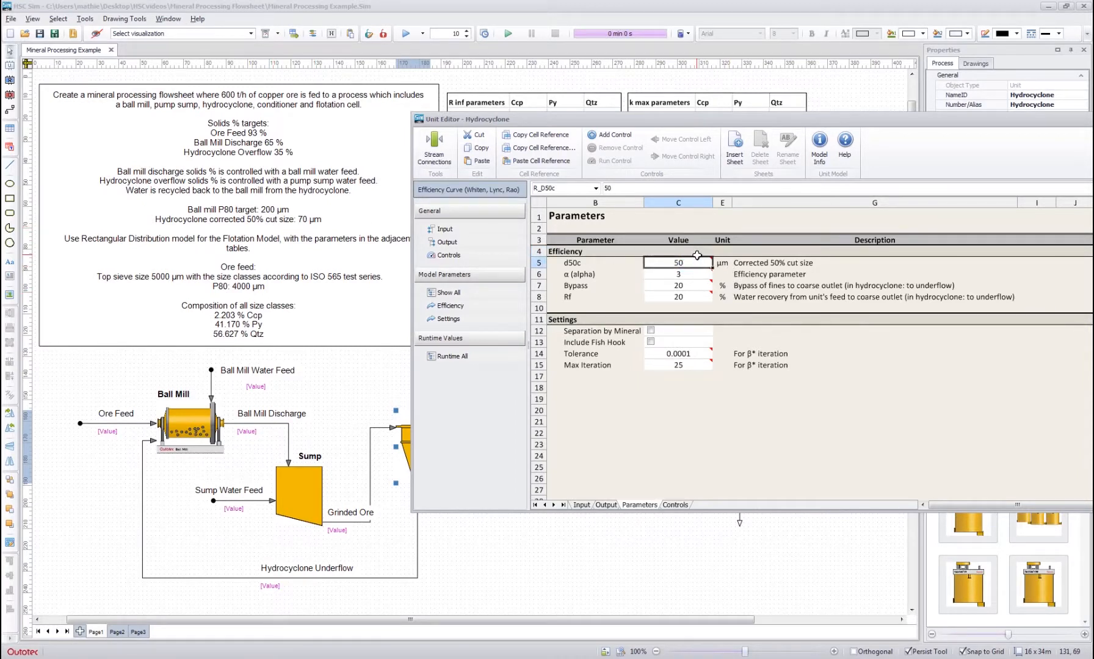
pyautogui.write('70')
pyautogui.press('Return')
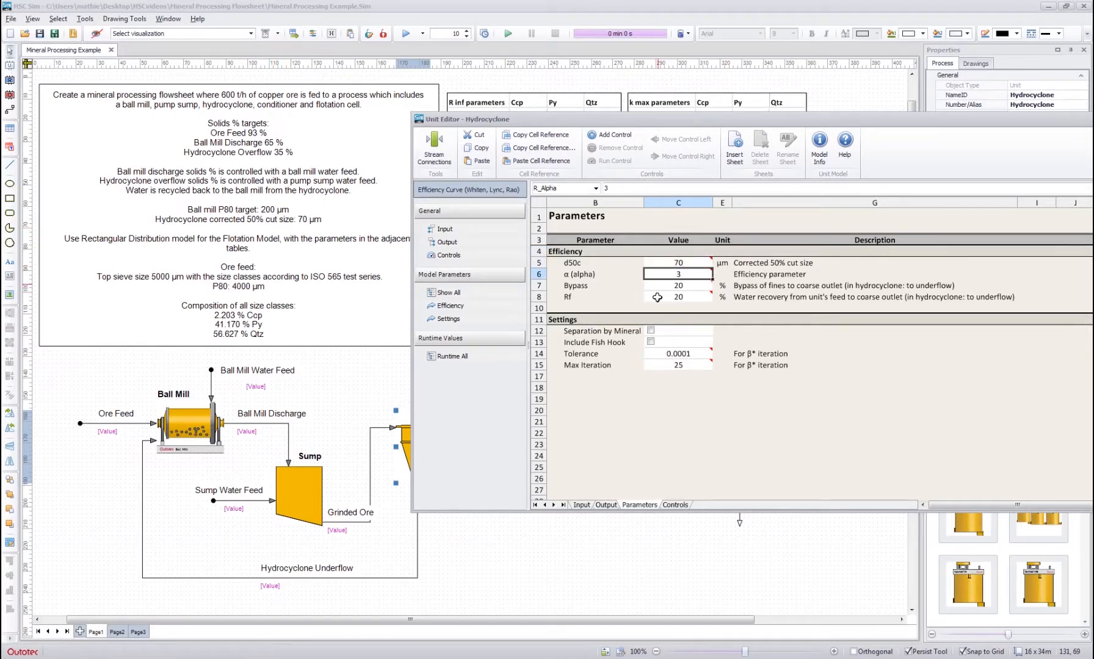
pyautogui.click(584, 287)
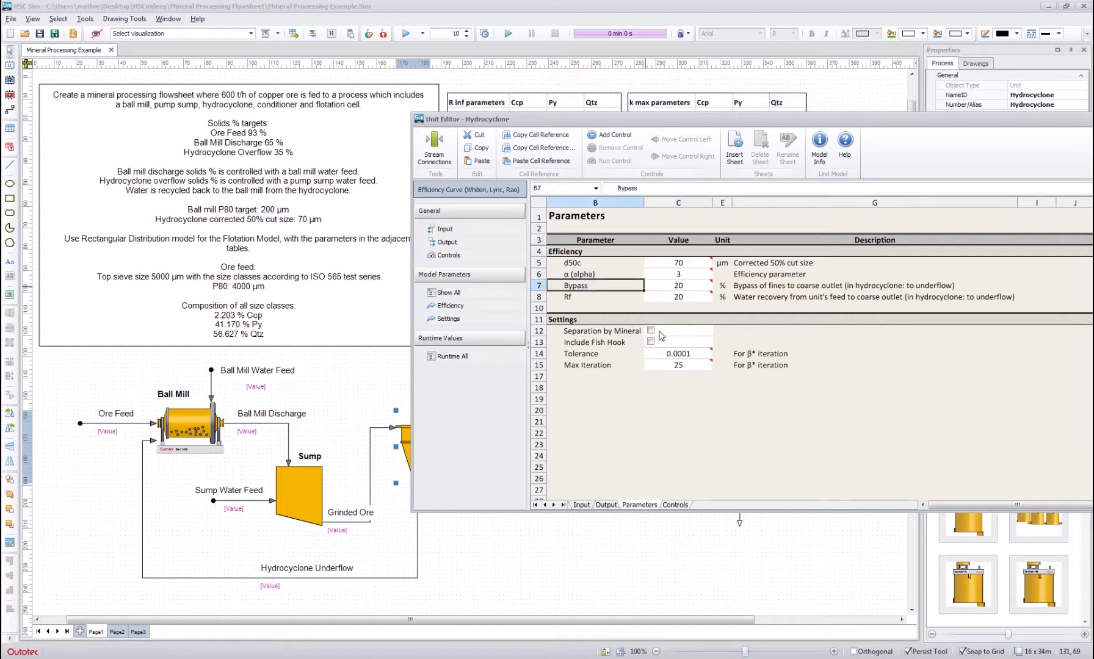
pyautogui.click(672, 287)
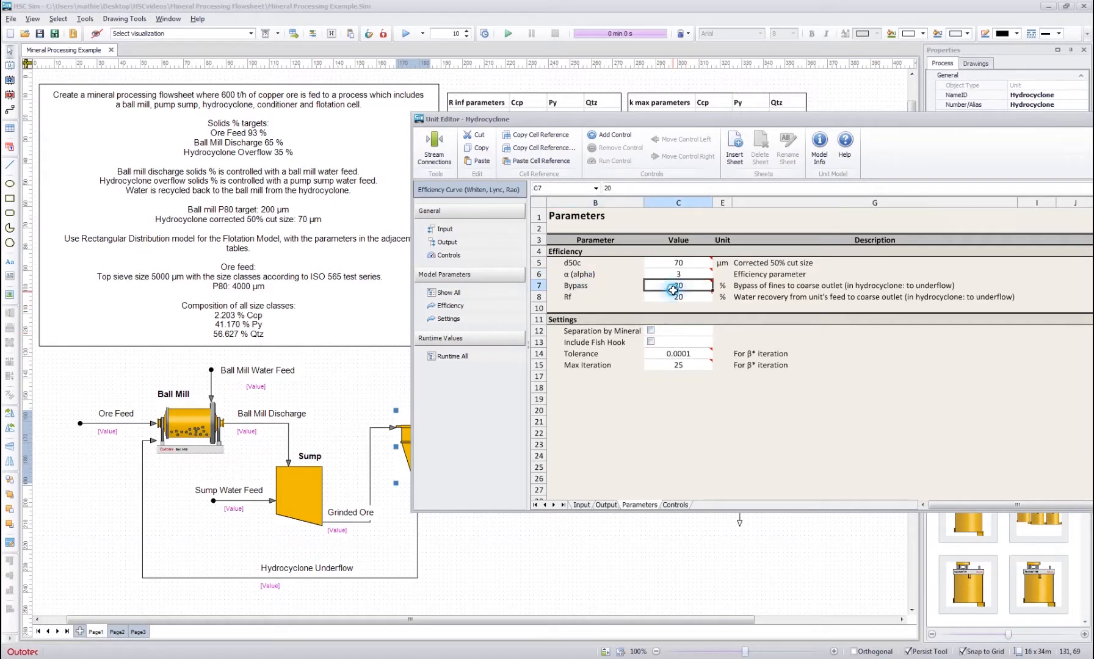
# Create a control in the Hydrocyclone's control settings with the Y target name "Solids %"
pyautogui.click(453, 260)
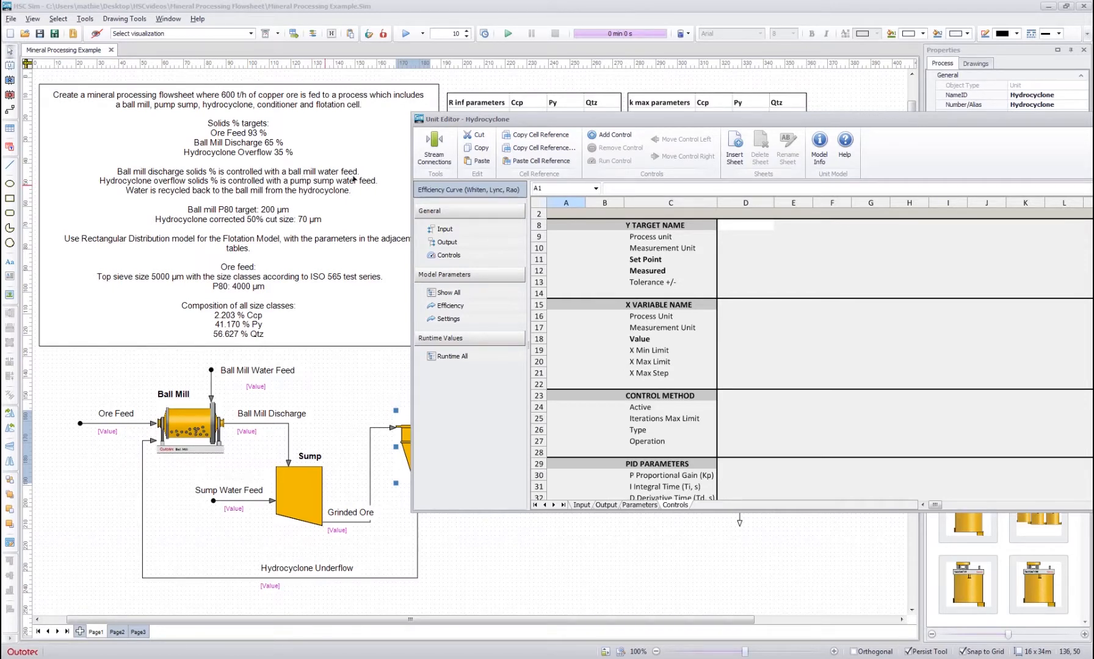
pyautogui.click(763, 234)
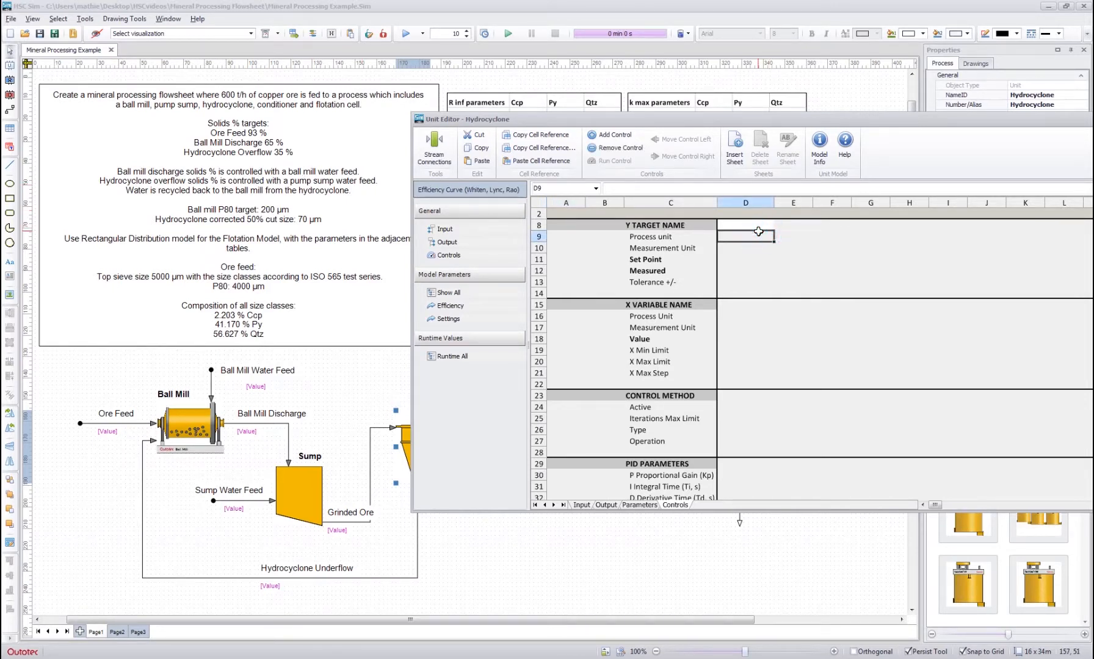
pyautogui.click(759, 227)
pyautogui.write('Solid')
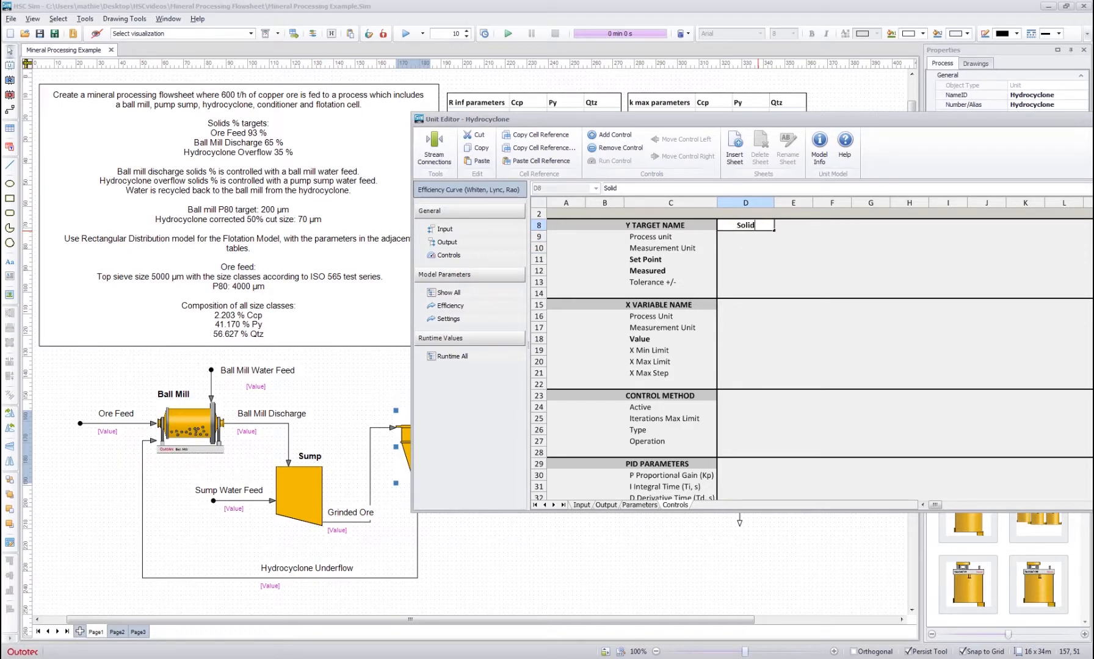
pyautogui.write('s %')
pyautogui.press('Return')
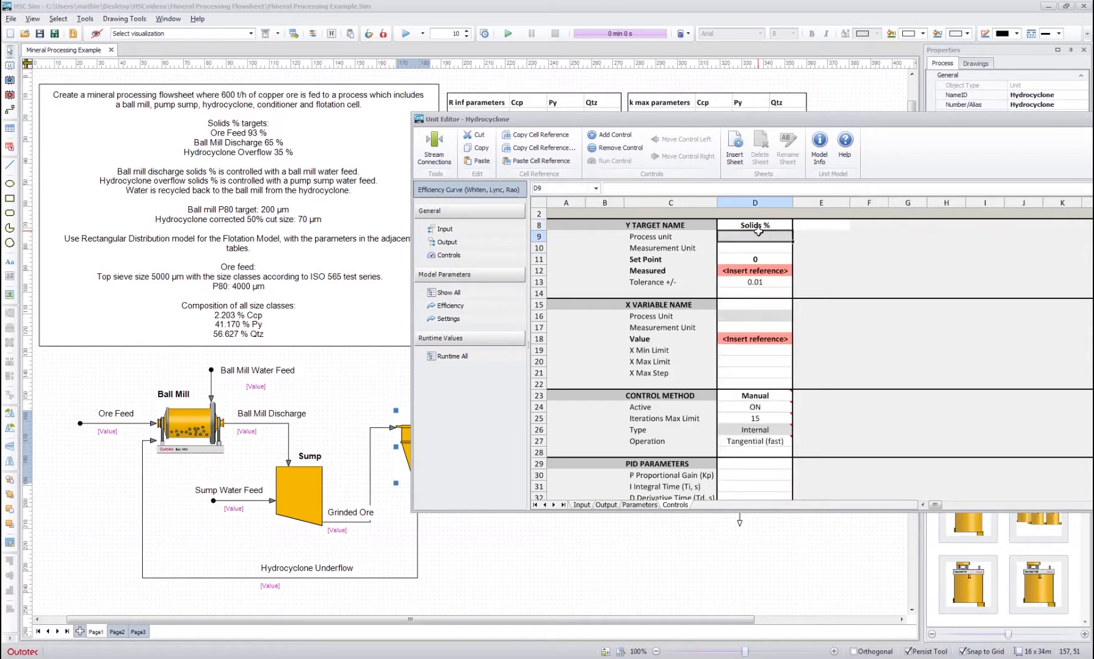
# Set the Solids % target's measurement unit to % and its set point to 35
pyautogui.press('Down')
pyautogui.write('&')
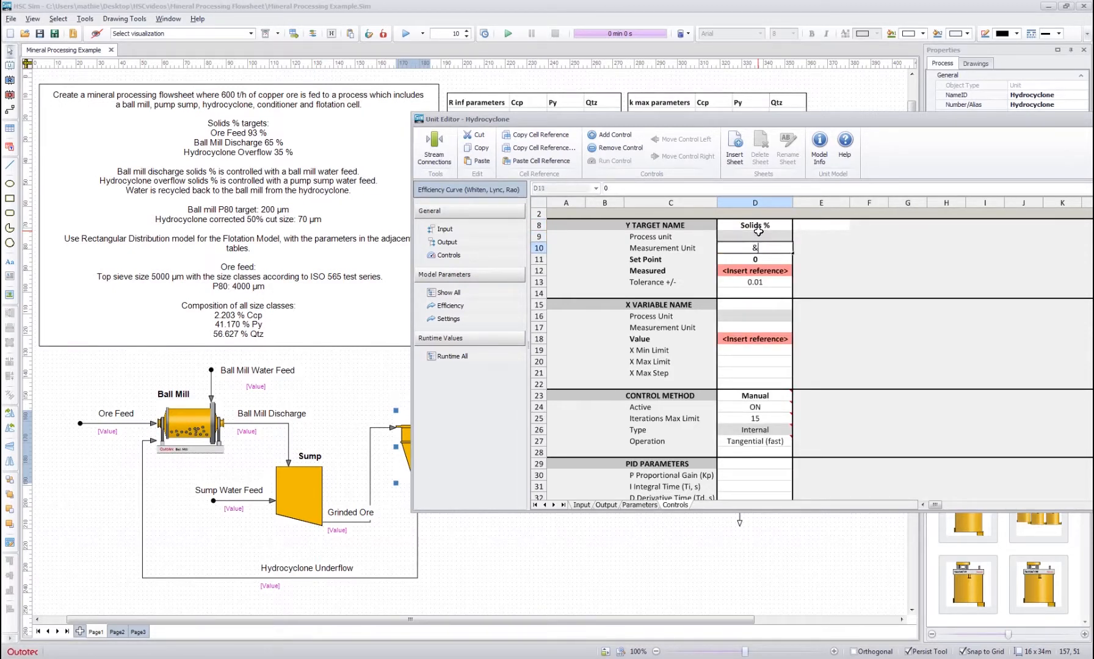
pyautogui.press('BackSpace')
pyautogui.write('%')
pyautogui.press('Return')
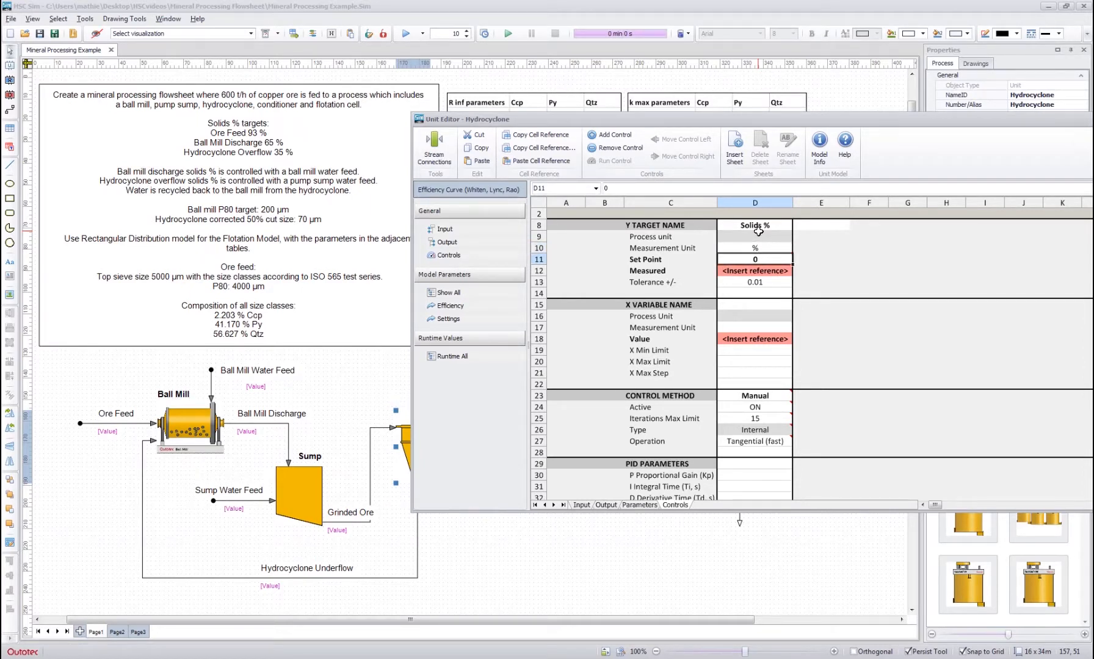
pyautogui.write('35')
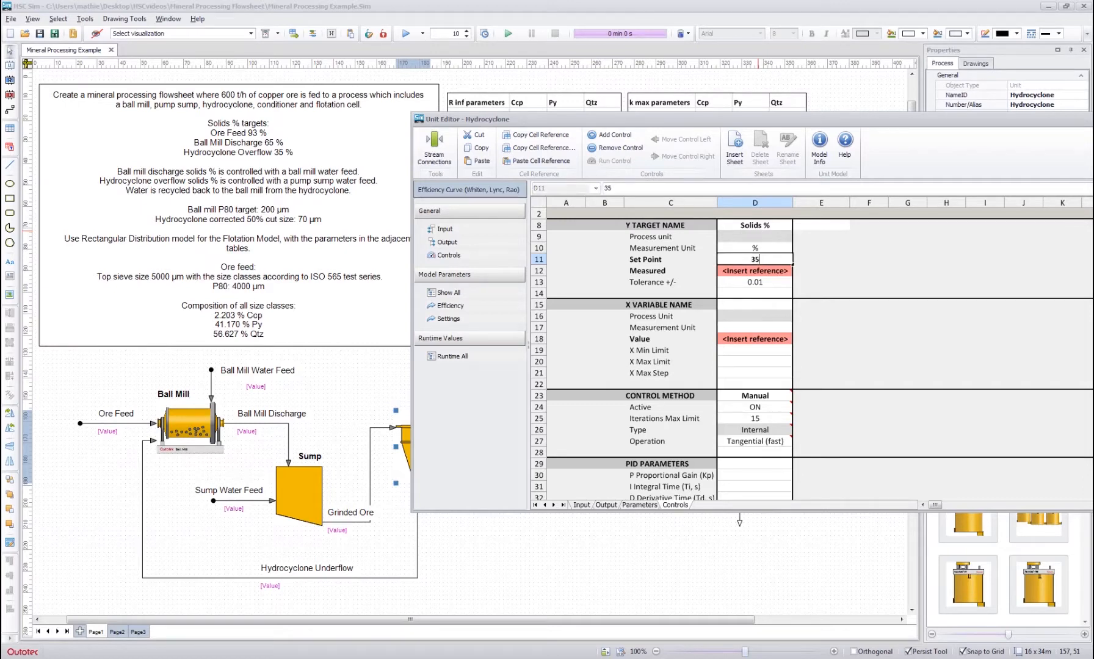
pyautogui.press('Return')
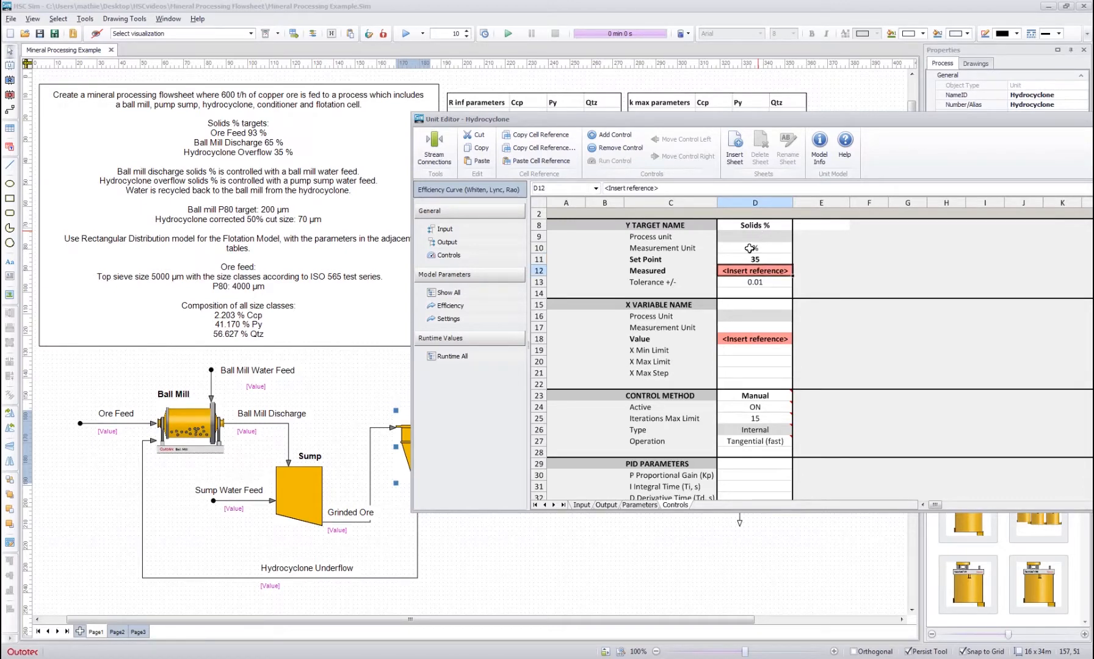
# Reference the % Solids output cell of the Hydrocyclone Overflow as the target's Measured value
pyautogui.click(444, 242)
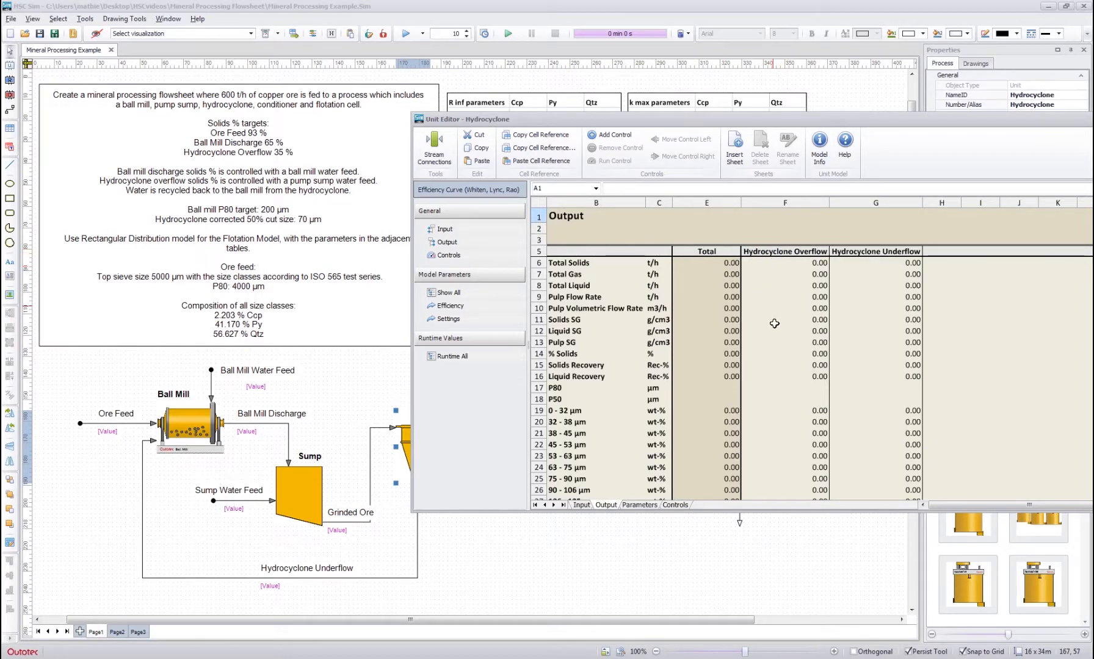
pyautogui.click(788, 355)
pyautogui.rightClick(789, 356)
pyautogui.click(814, 413)
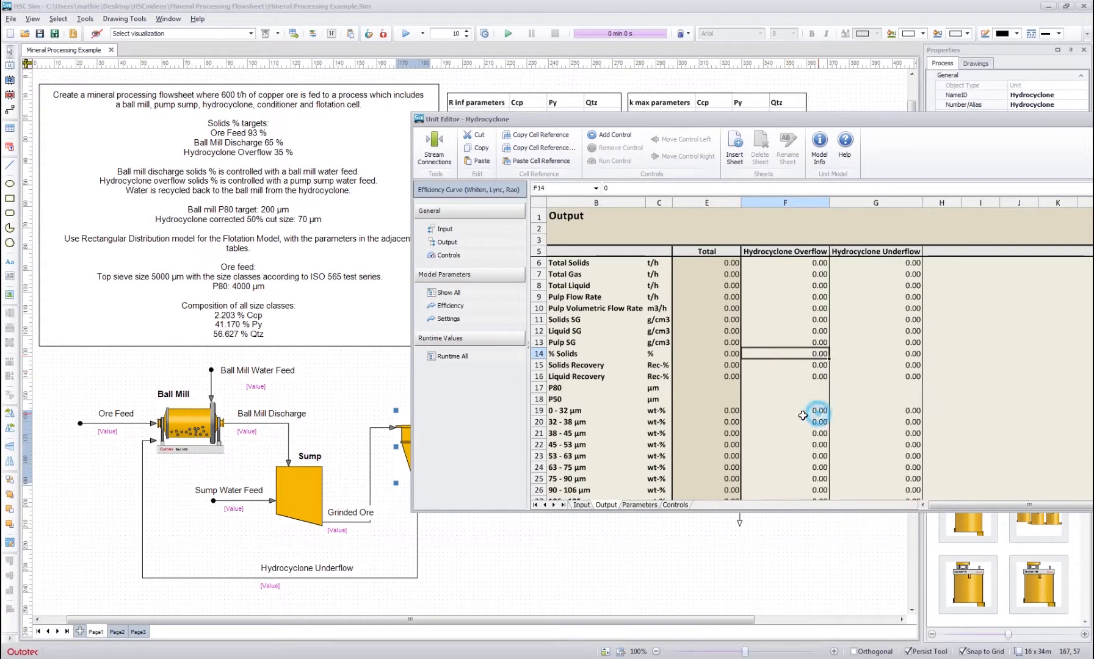
pyautogui.click(447, 256)
pyautogui.rightClick(741, 270)
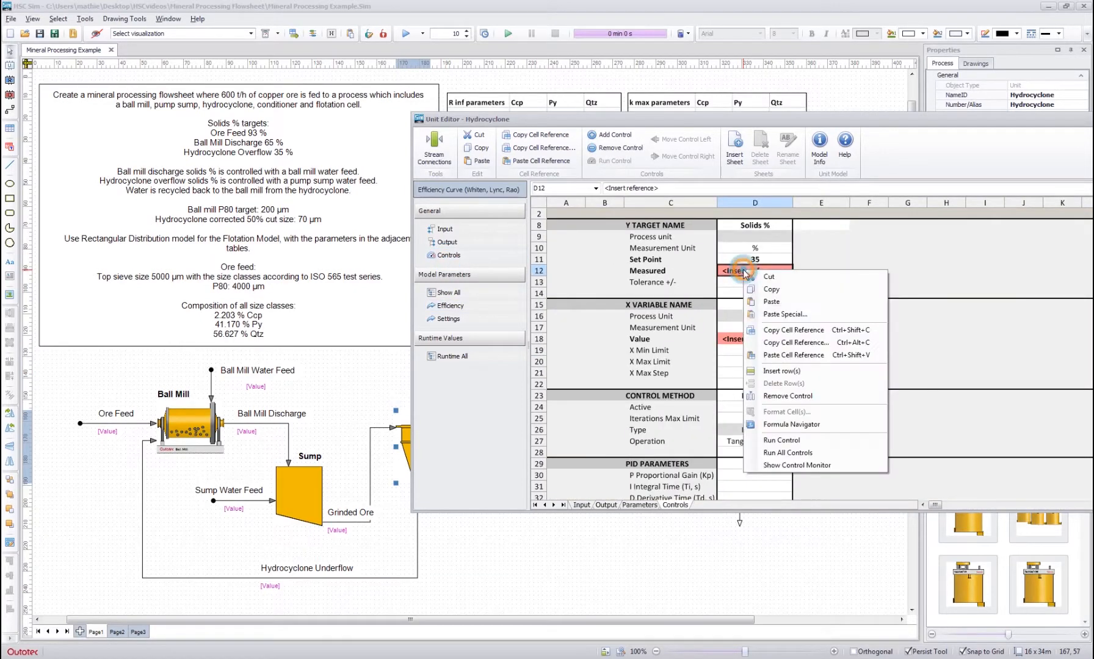
pyautogui.click(772, 356)
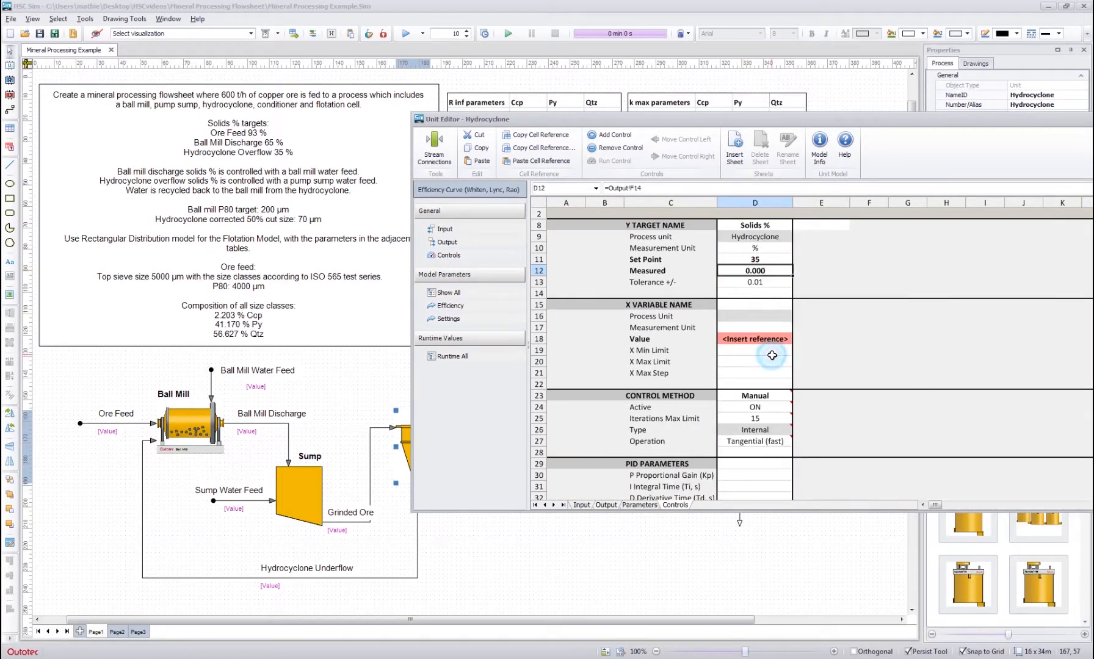
# Name the Hydrocyclone control's X variable "Sump Water Feed" and set its measurement unit to t/h
pyautogui.click(755, 305)
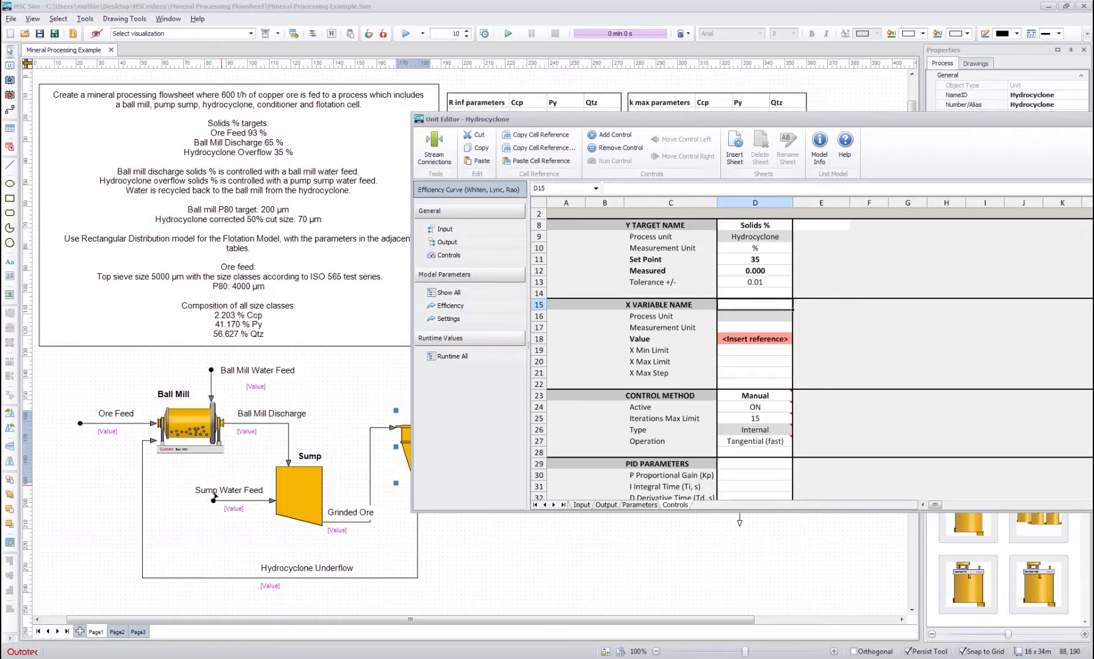
pyautogui.write('S')
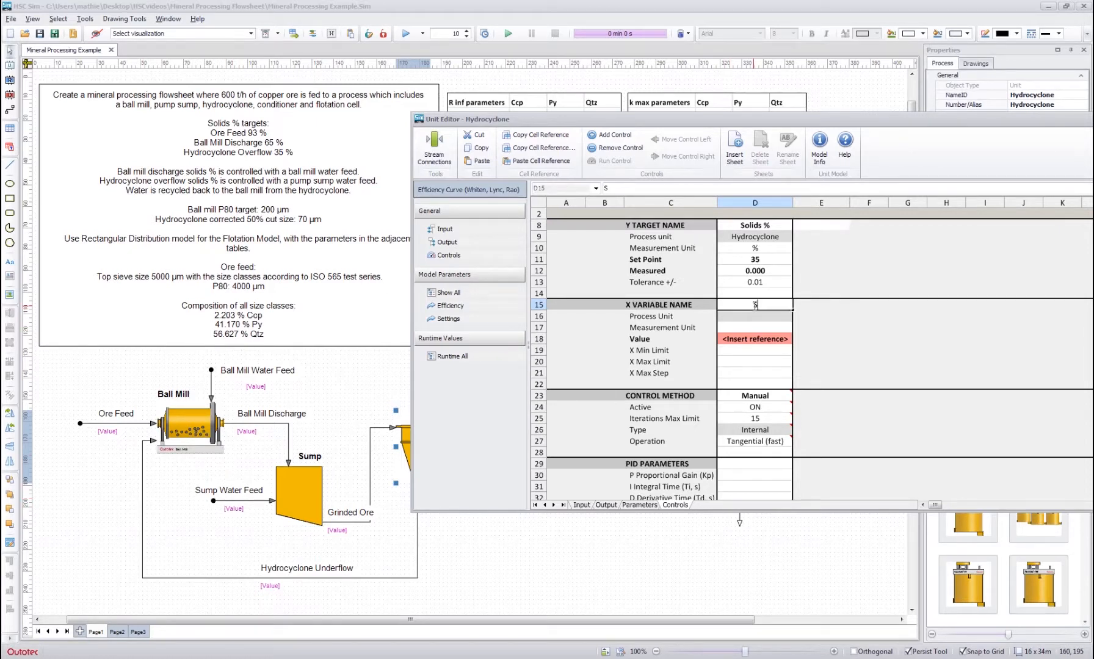
pyautogui.write('ump Water Feed')
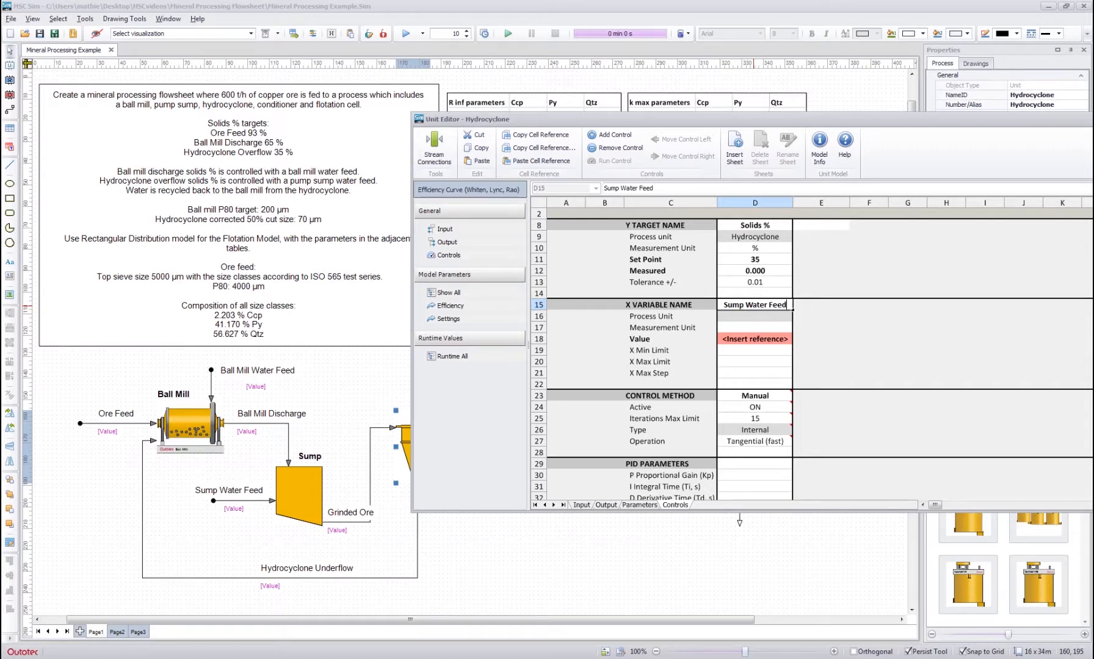
pyautogui.press('Return')
pyautogui.press('Down')
pyautogui.write('t/h')
pyautogui.press('Return')
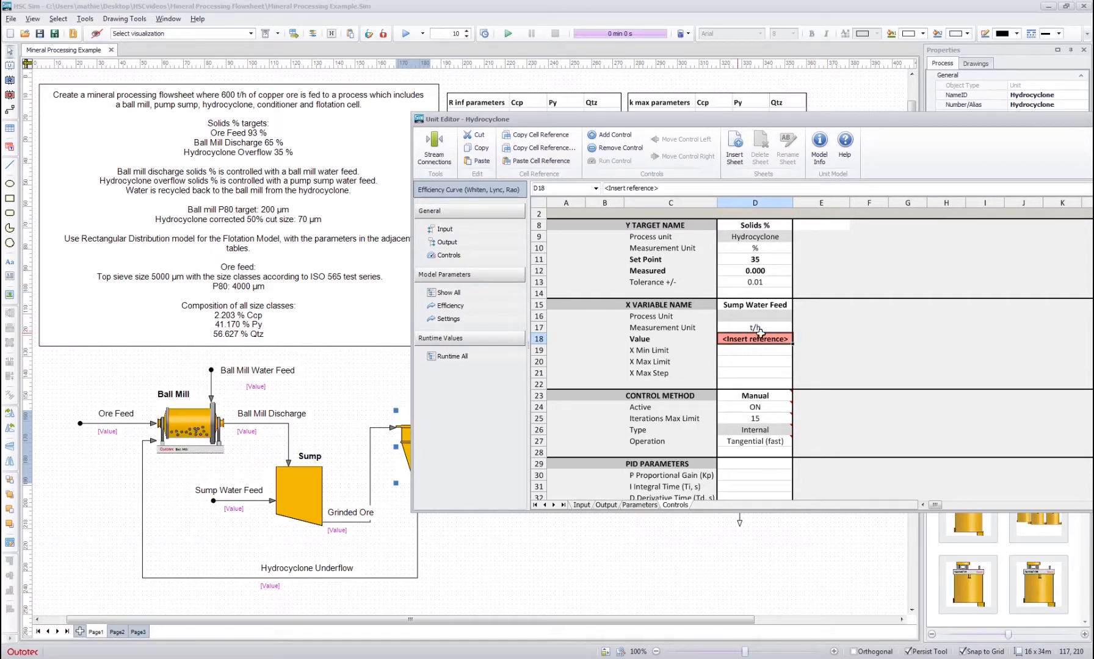
# Reference the liquid t/h amount from the Sump Water Feed stream setup as the X variable's Value
pyautogui.click(243, 492)
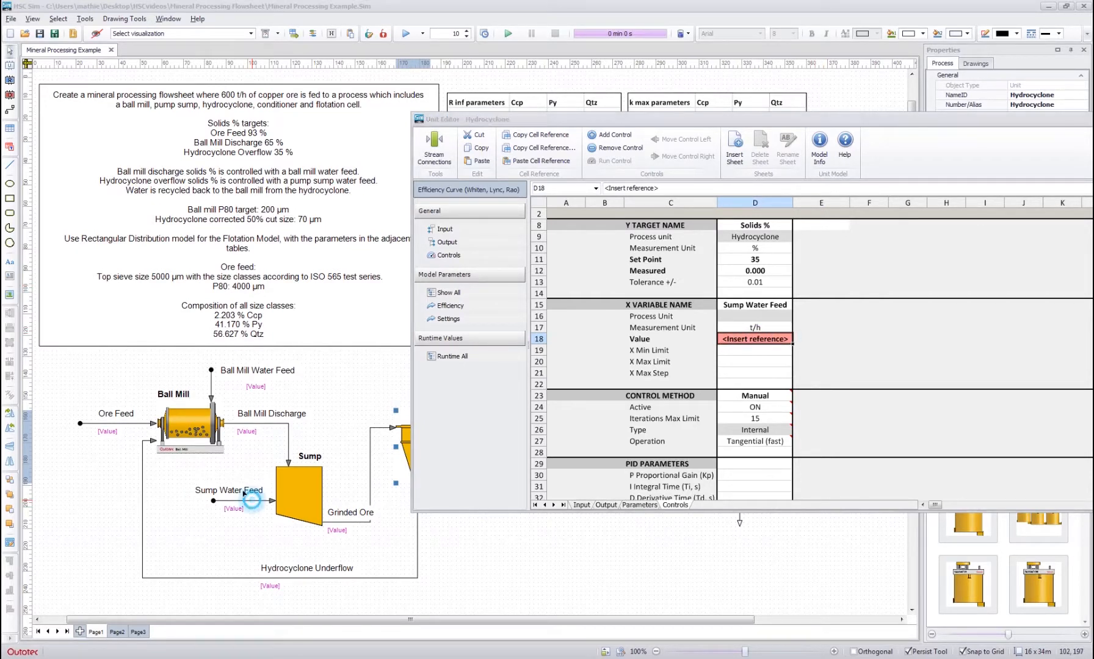
pyautogui.doubleClick(244, 493)
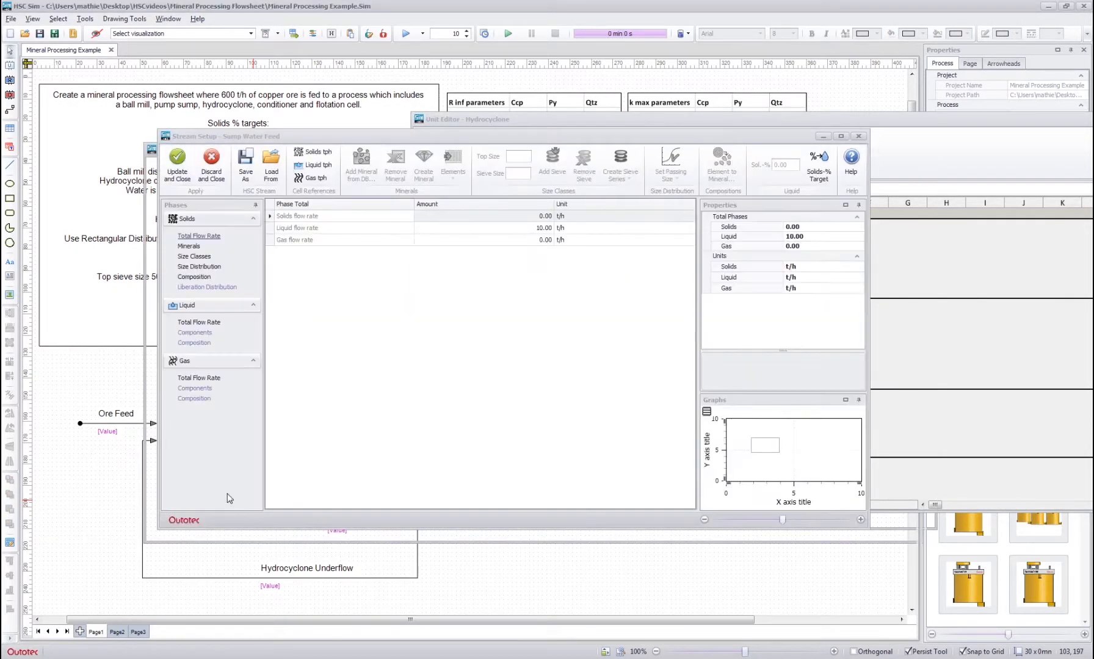
pyautogui.click(319, 164)
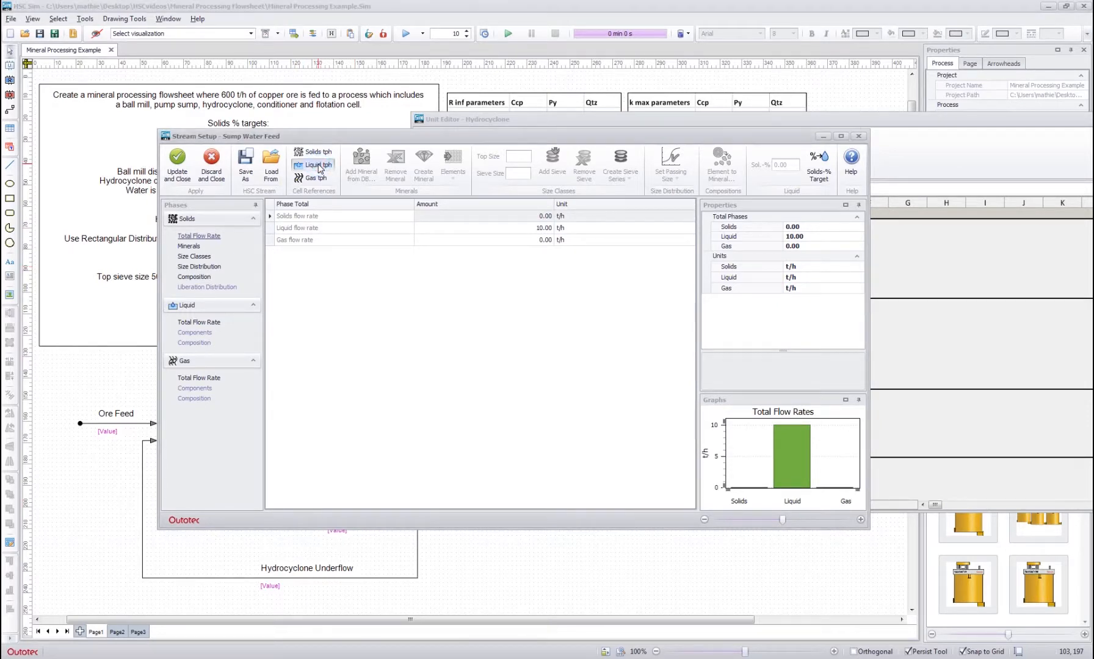
pyautogui.click(177, 163)
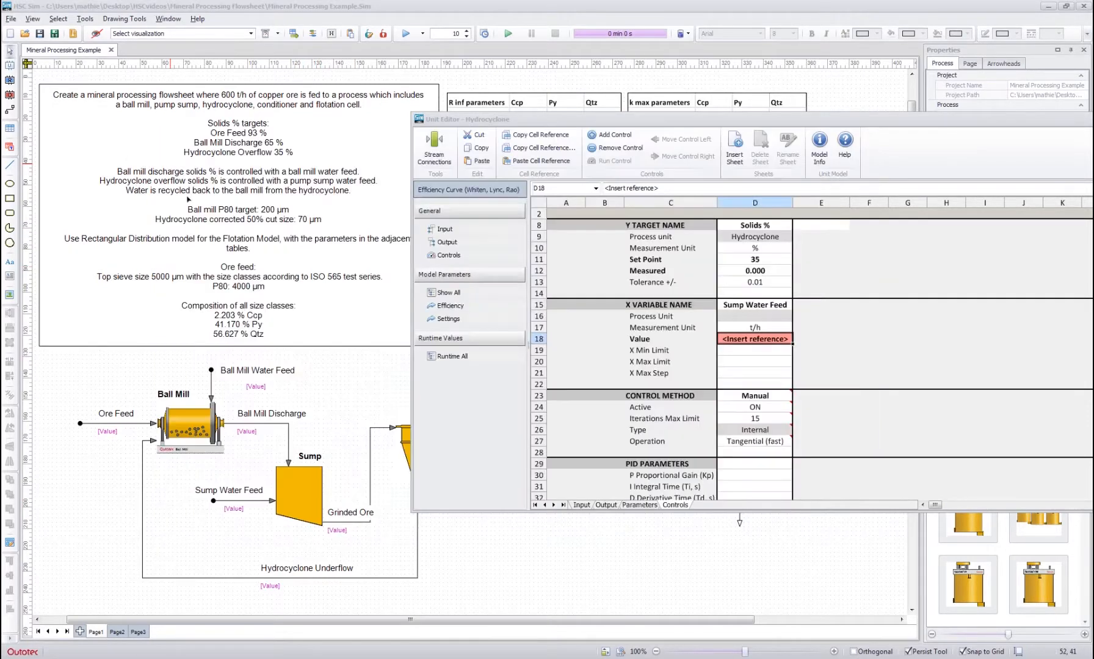
pyautogui.rightClick(751, 339)
pyautogui.click(796, 422)
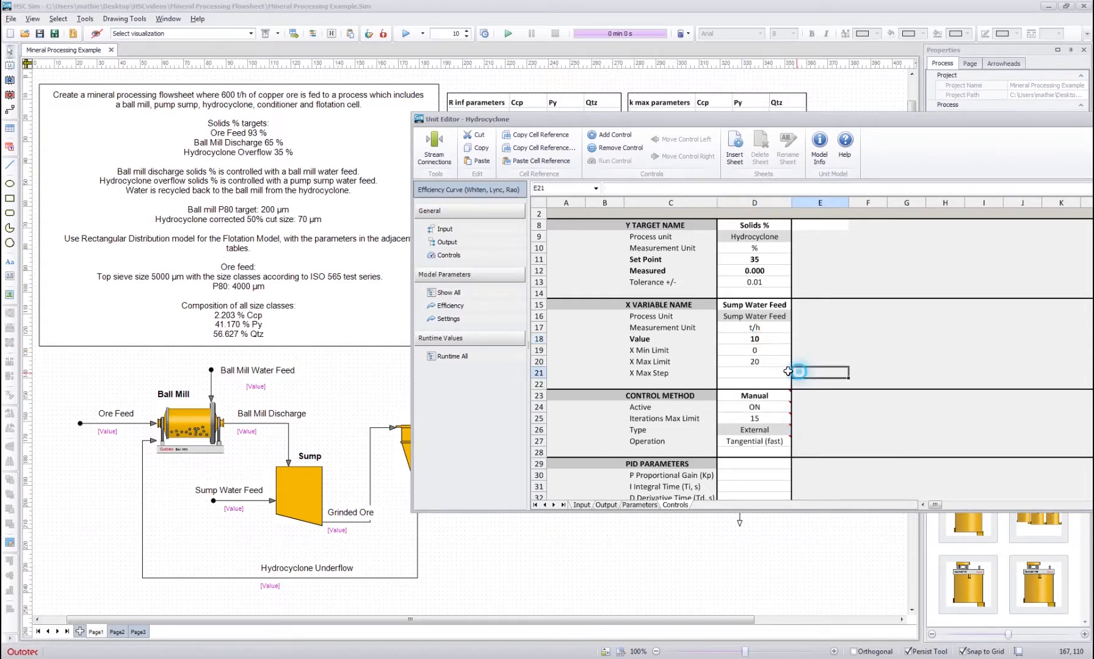
# Set the X Max Limit of the Sump Water Feed variable to 500
pyautogui.click(755, 360)
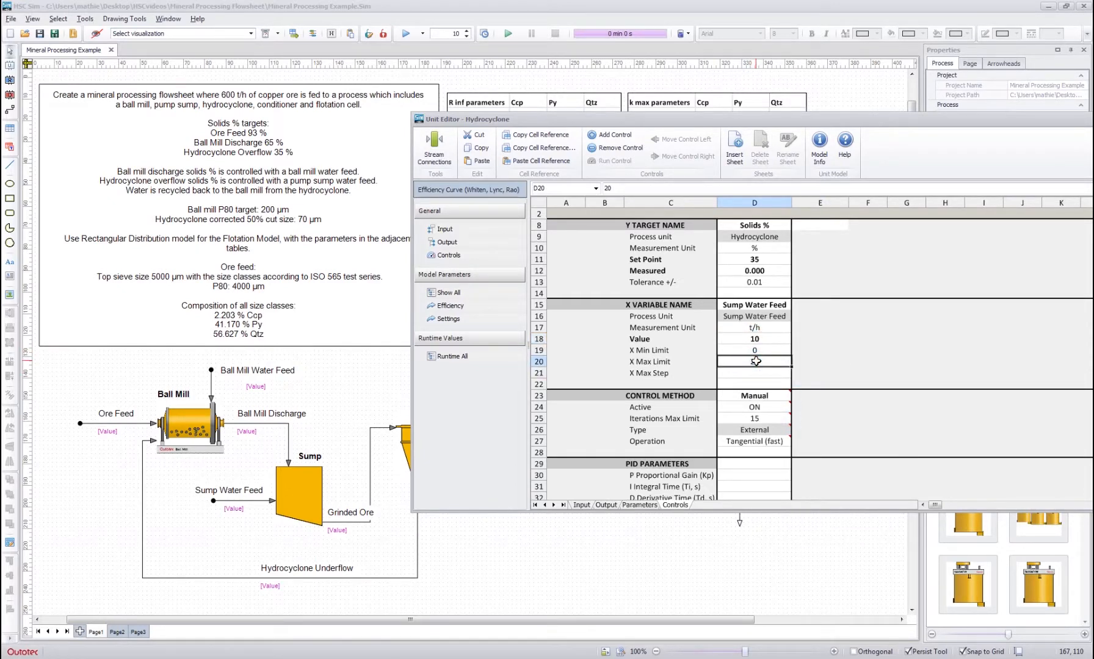
pyautogui.write('500')
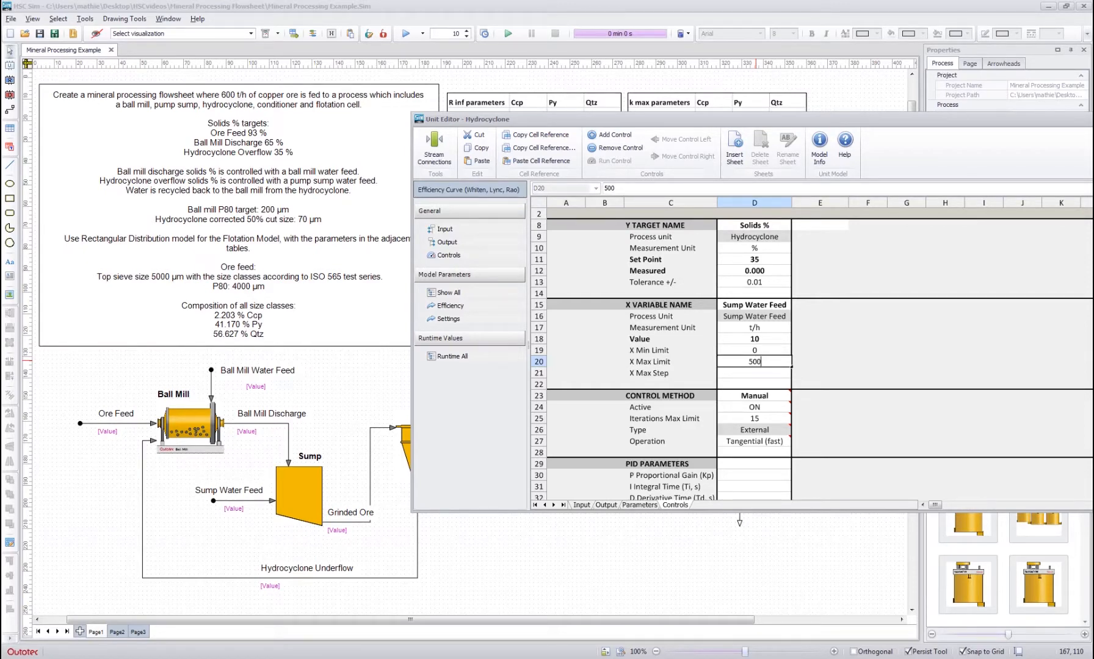
pyautogui.press('Return')
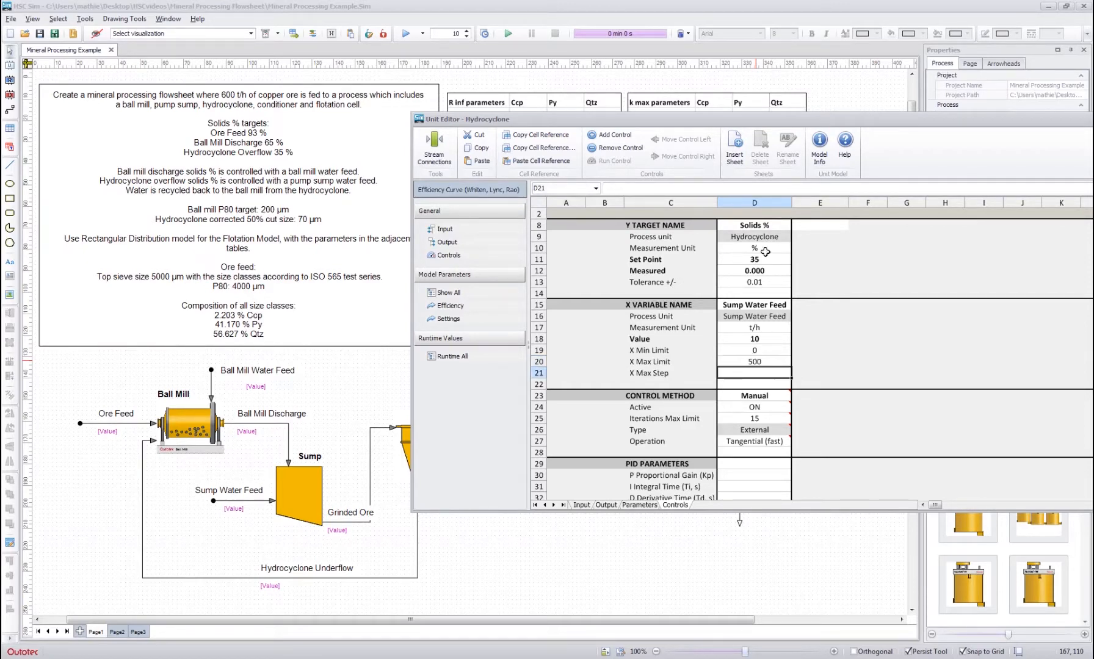
# Move the Hydrocyclone's unit editor over the flowsheet and review all its model parameters
pyautogui.moveTo(750, 122); pyautogui.dragTo(418, 134)
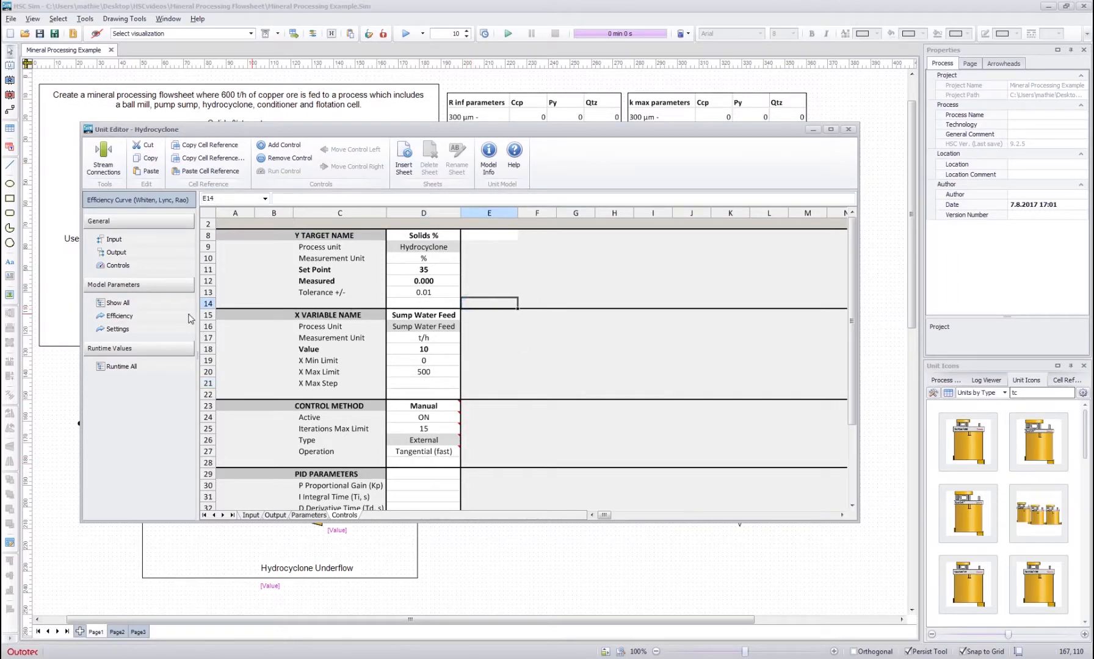
pyautogui.click(116, 302)
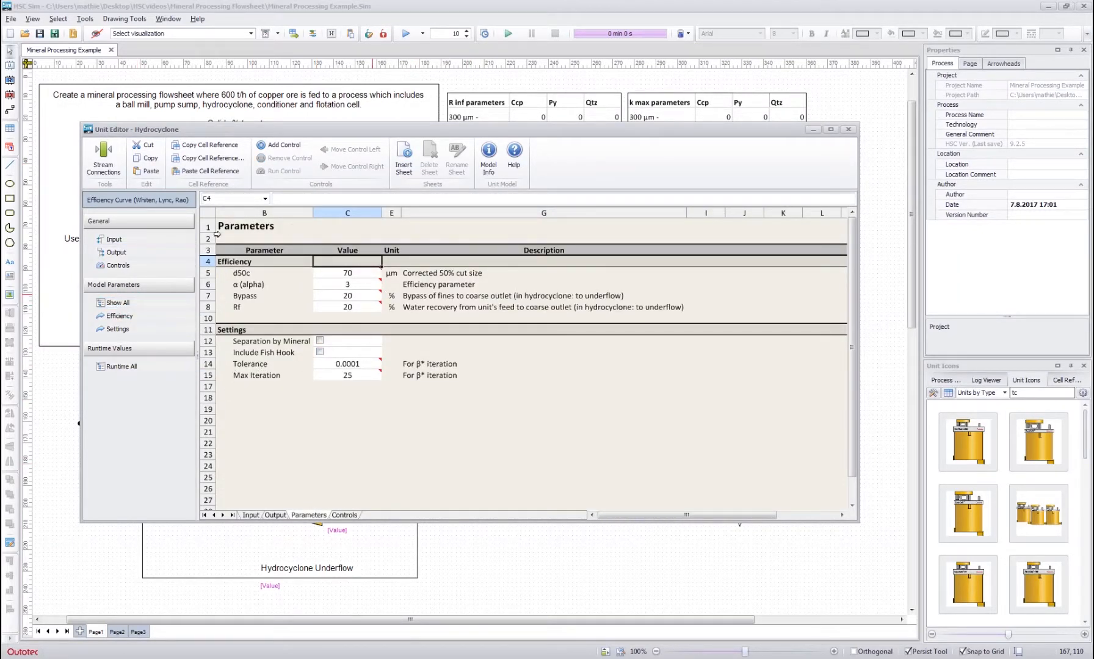
pyautogui.click(438, 286)
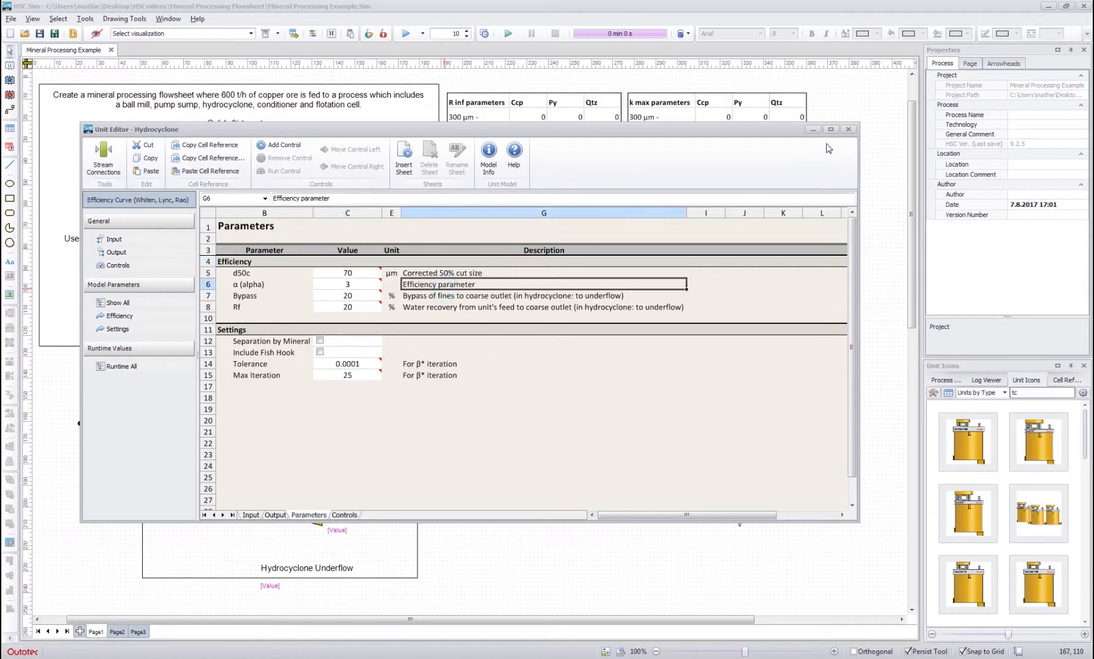
# Close the Hydrocyclone's unit editor, run the flowsheet simulation for 10 rounds and display the calculation log
pyautogui.click(851, 131)
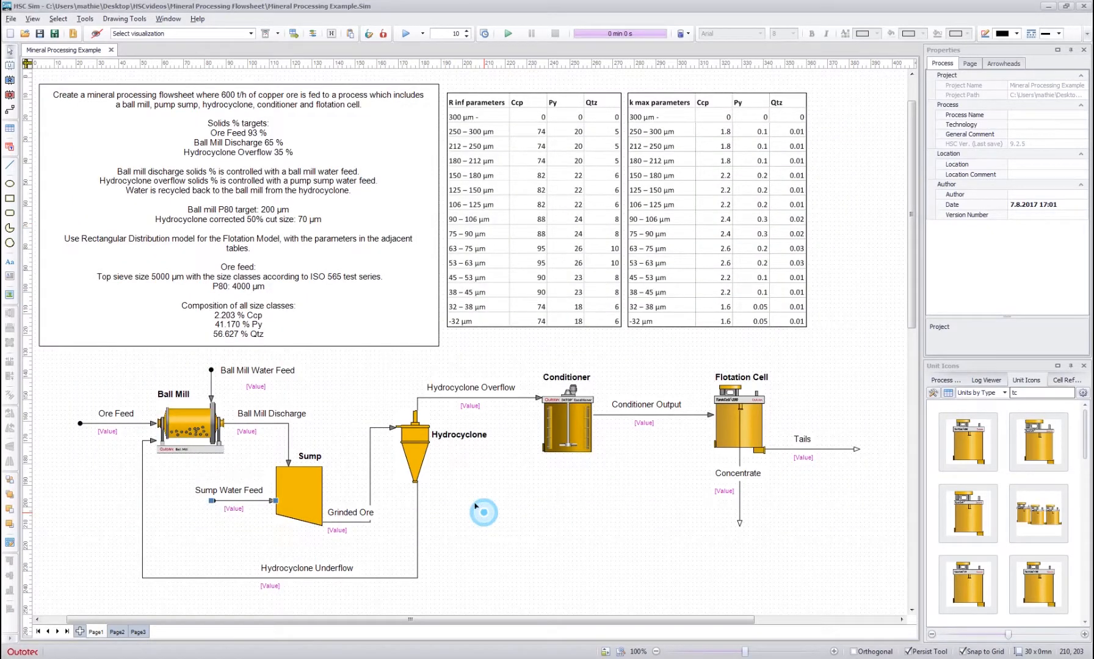
pyautogui.click(340, 365)
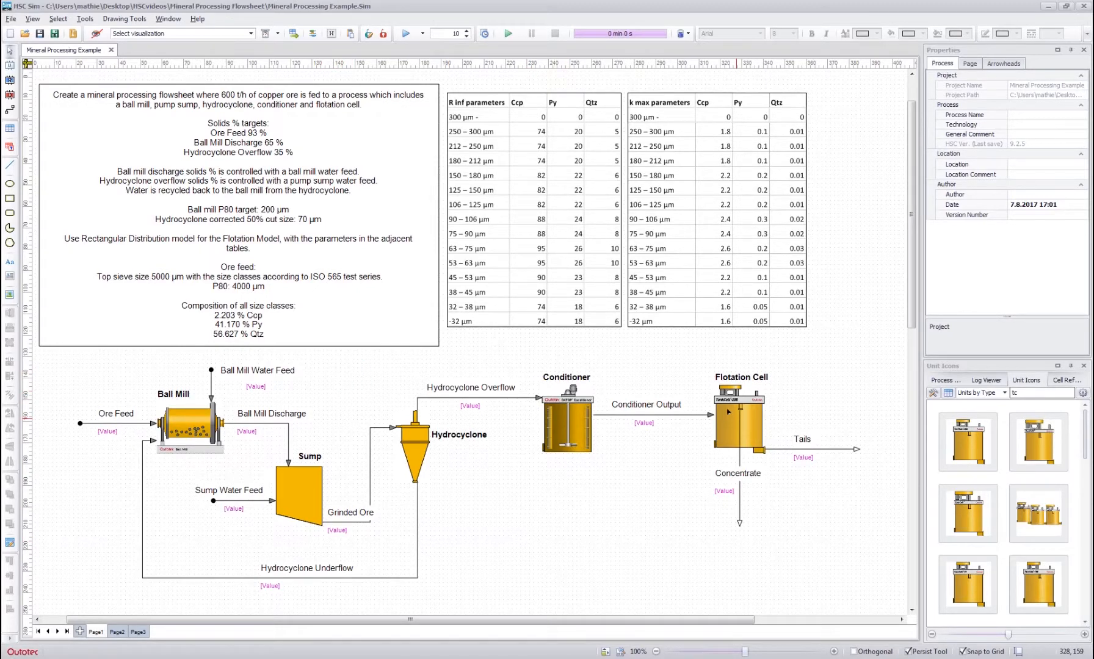
pyautogui.click(565, 427)
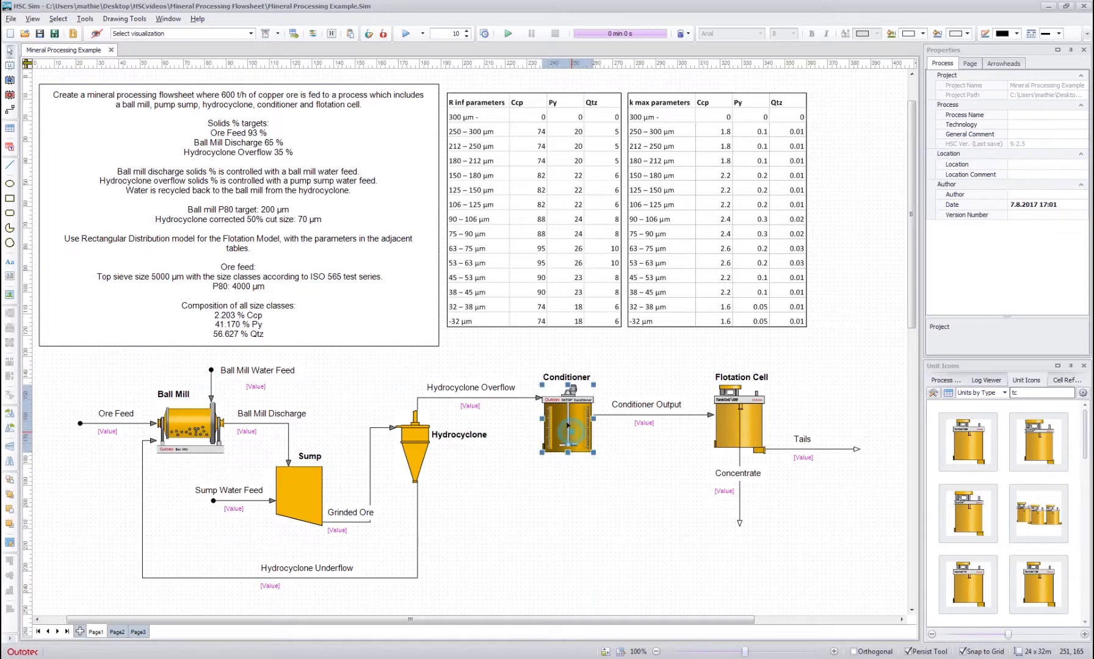
pyautogui.click(714, 412)
pyautogui.click(494, 499)
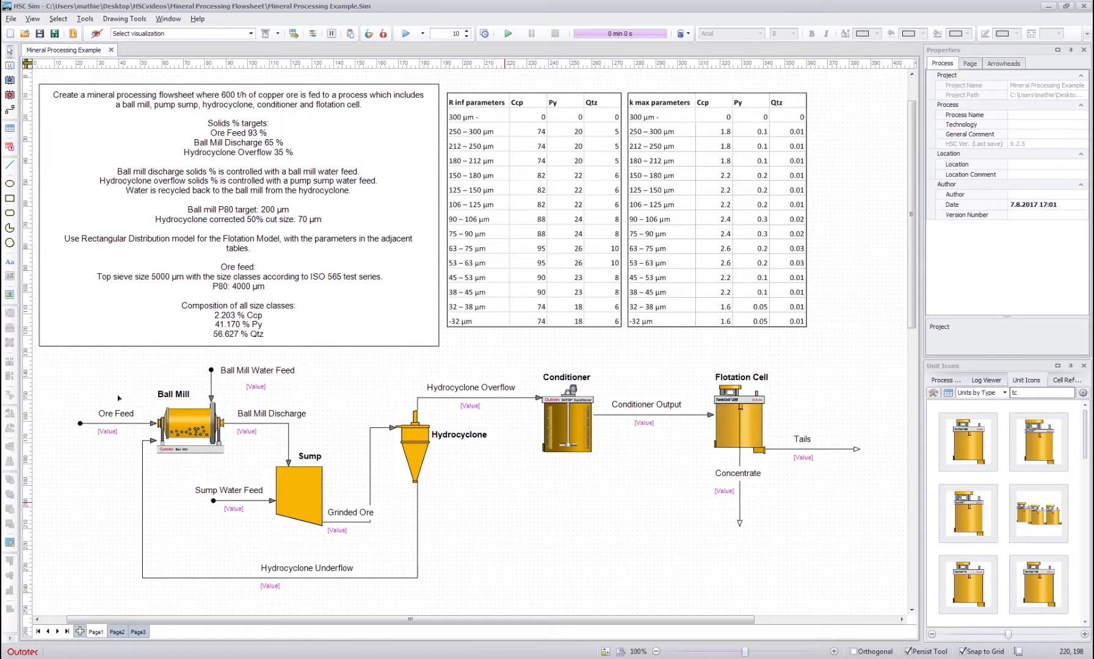
pyautogui.click(355, 388)
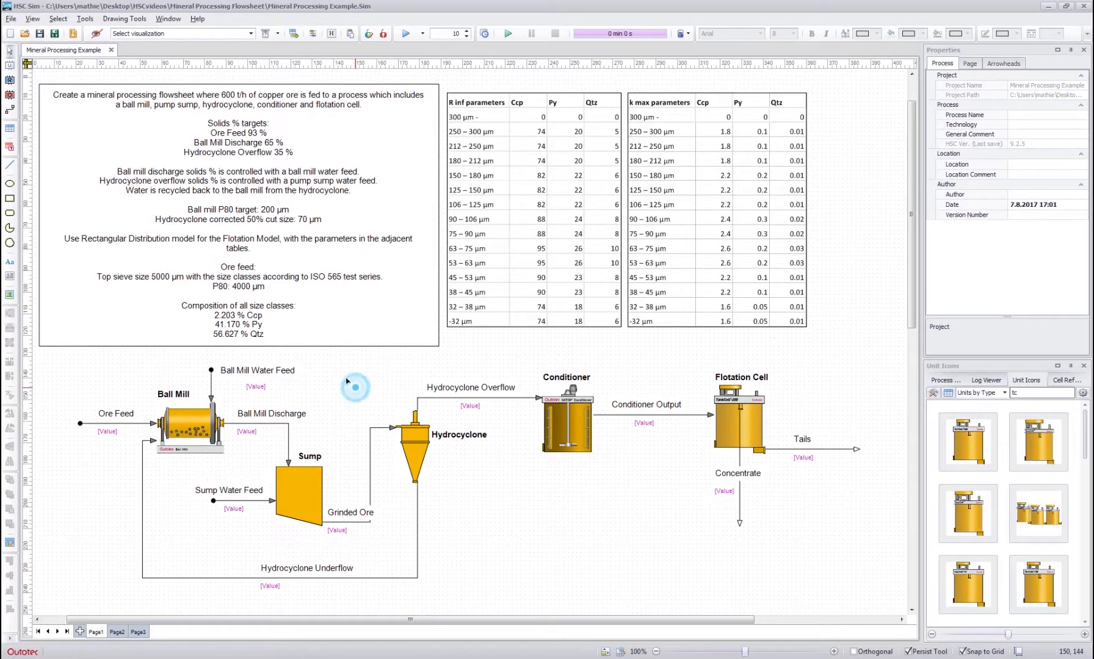
pyautogui.click(404, 34)
pyautogui.click(985, 381)
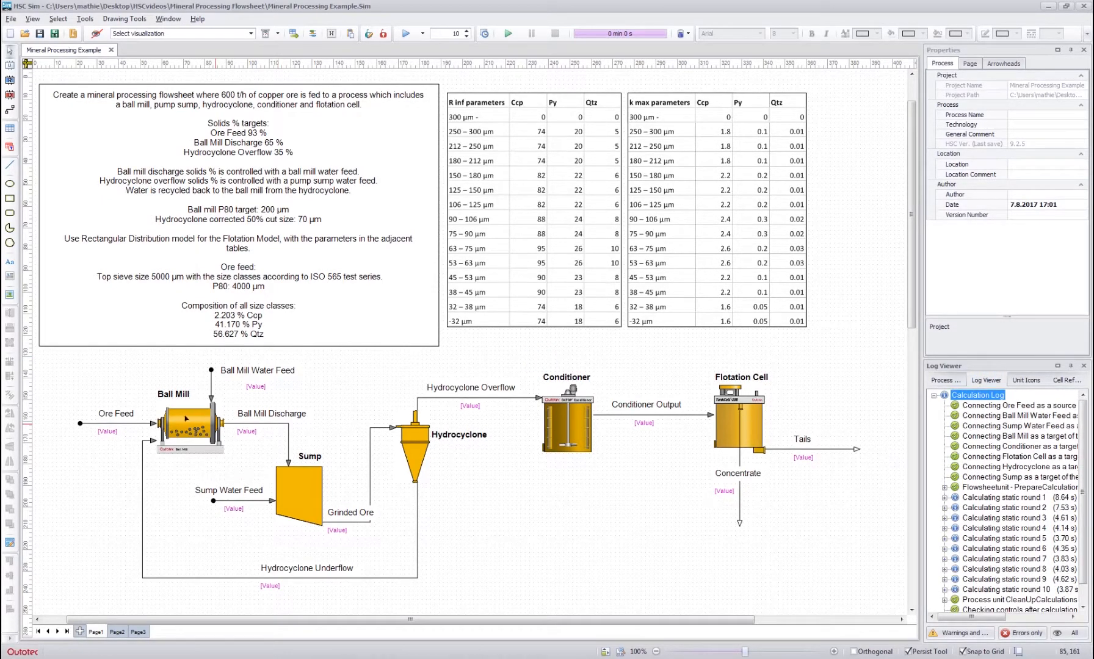
# Check the measured solids % and water feed values in the controls of the Ball Mill and the Hydrocyclone
pyautogui.doubleClick(195, 430)
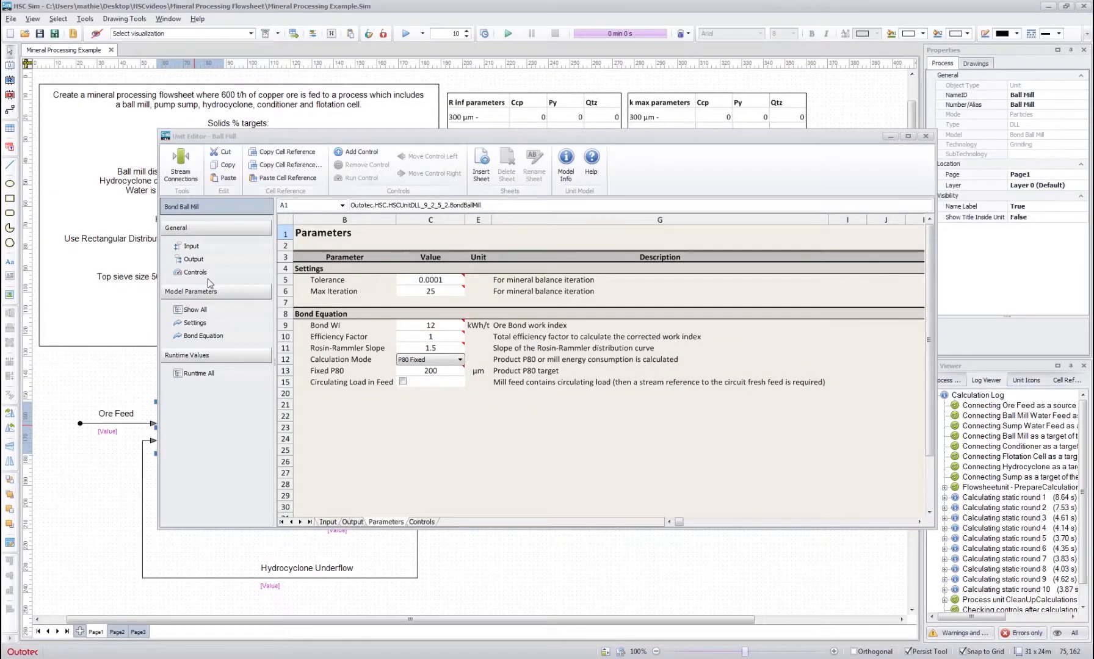
pyautogui.click(197, 272)
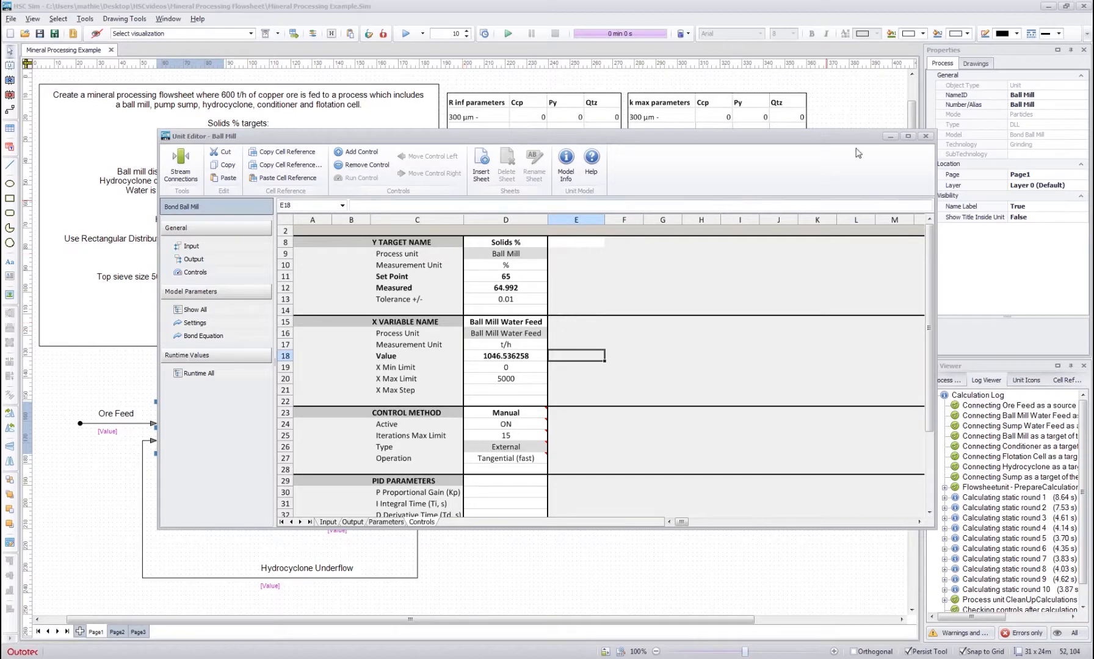
pyautogui.click(926, 136)
pyautogui.doubleClick(409, 449)
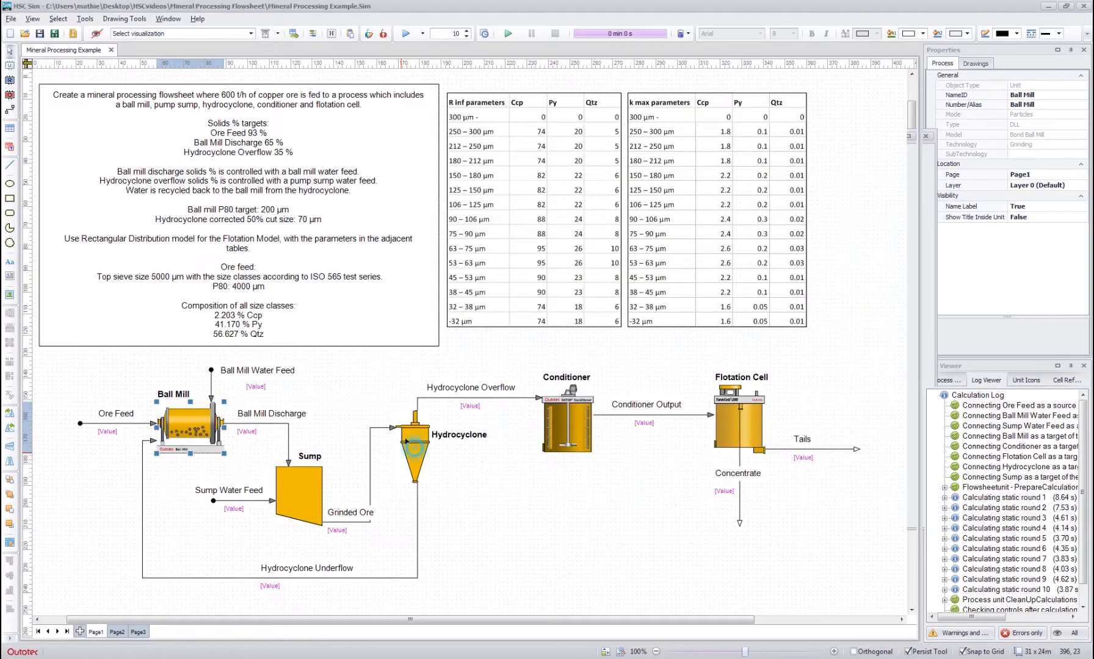
pyautogui.click(547, 288)
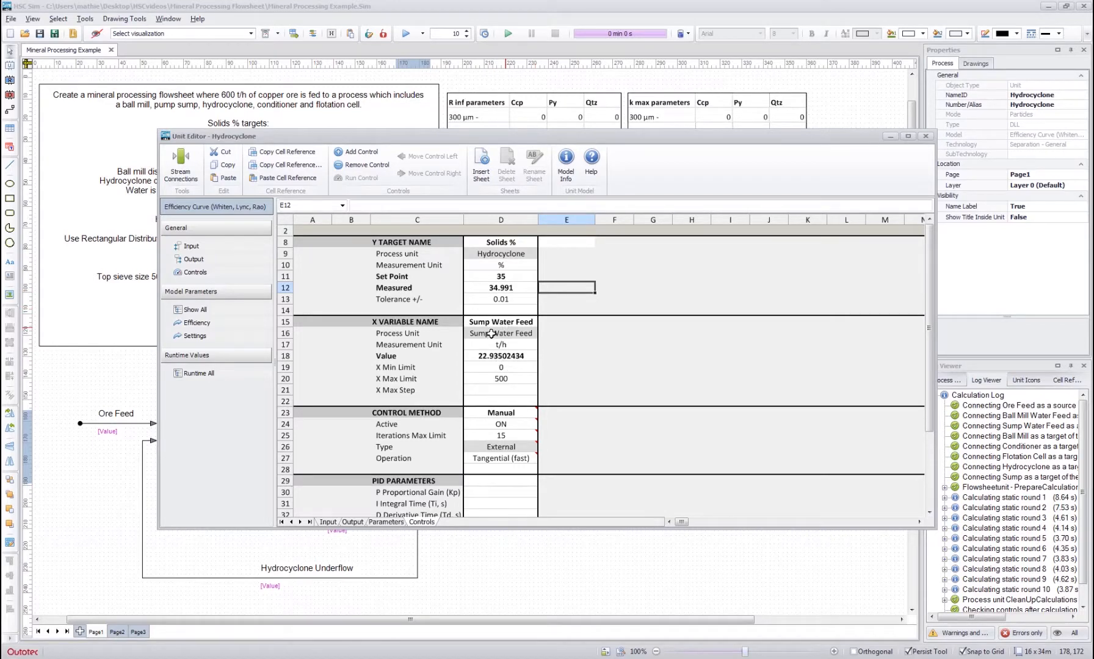
pyautogui.click(925, 137)
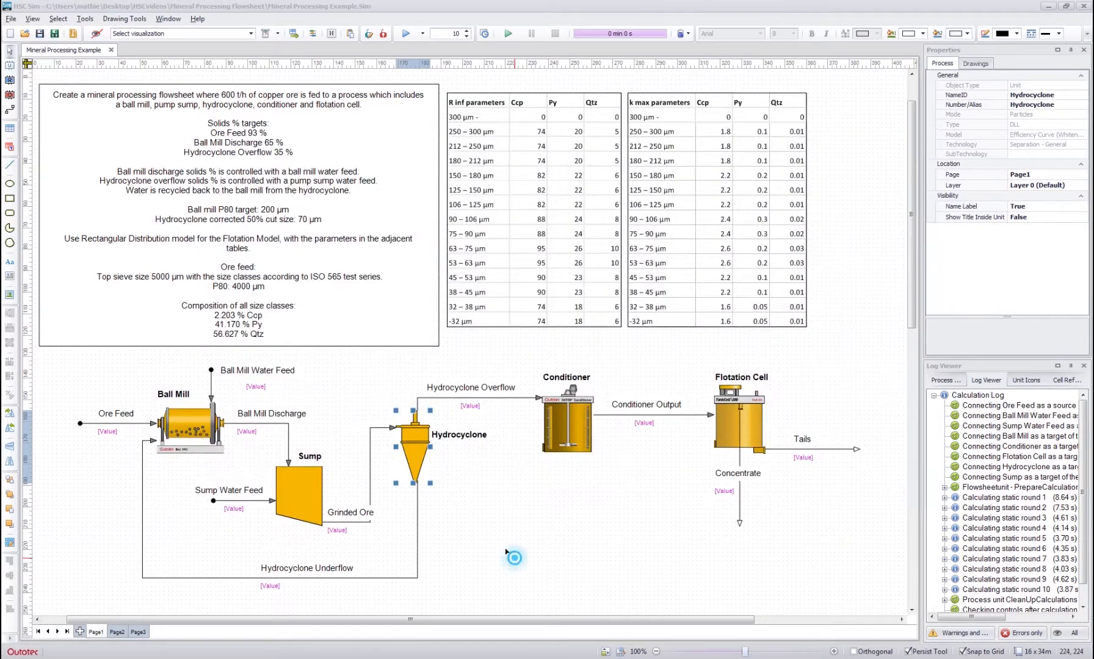
pyautogui.doubleClick(299, 485)
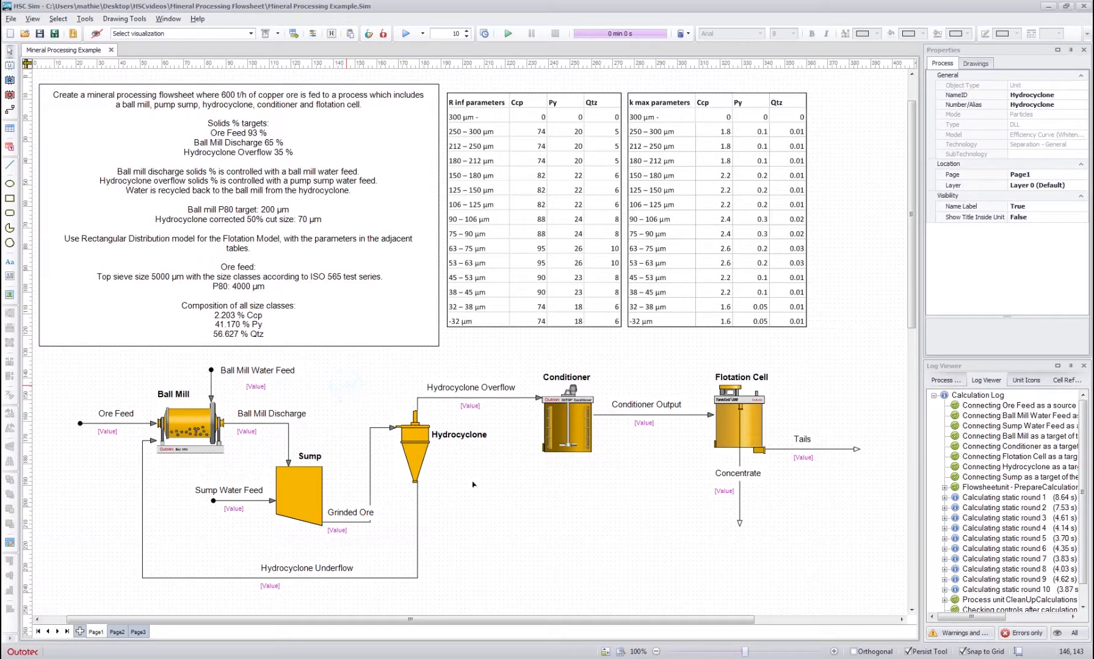
pyautogui.click(512, 485)
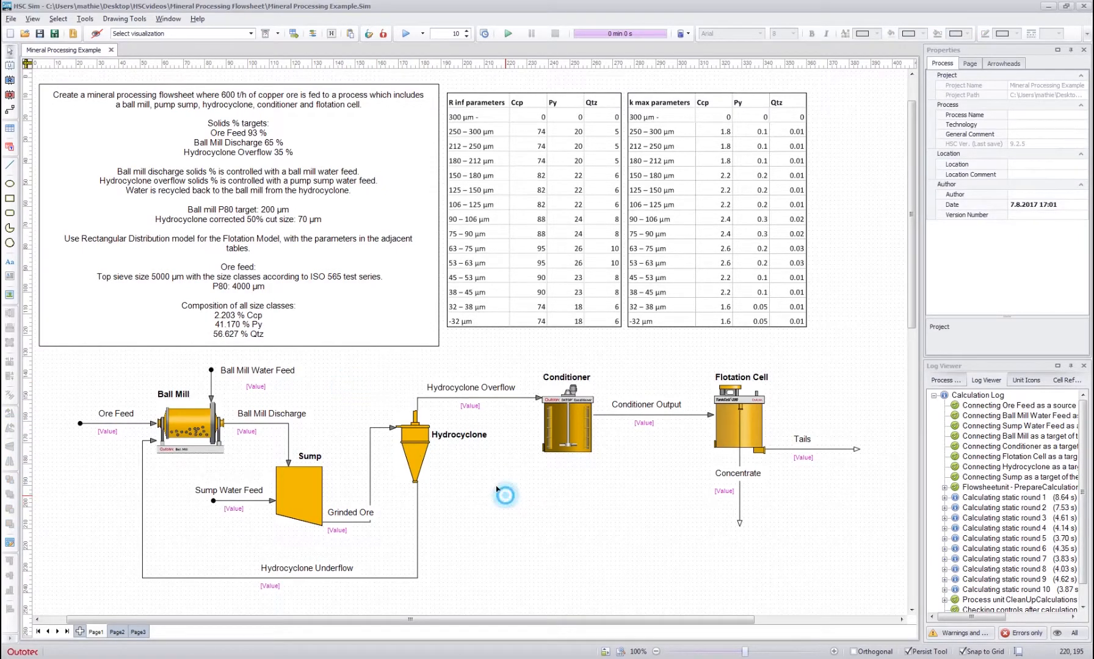
pyautogui.click(557, 418)
pyautogui.click(535, 525)
# Open the Conditioner's unit editor and move it over the flowsheet while checking the unit and its Hydrocyclone Overflow feed
pyautogui.doubleClick(554, 415)
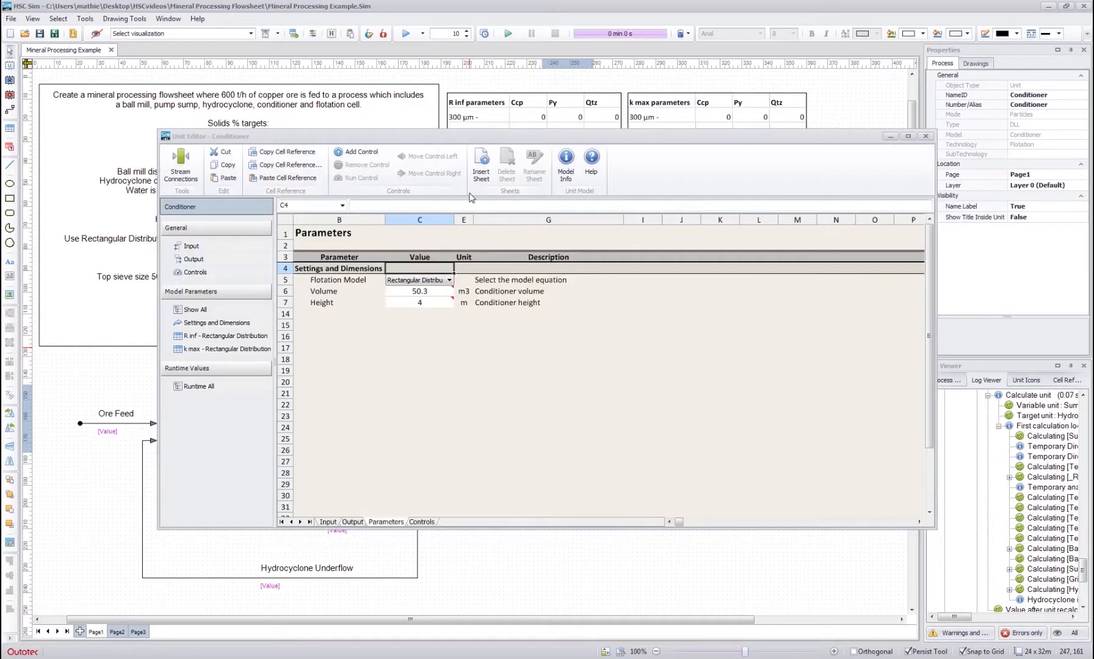
pyautogui.moveTo(467, 140); pyautogui.dragTo(596, 428)
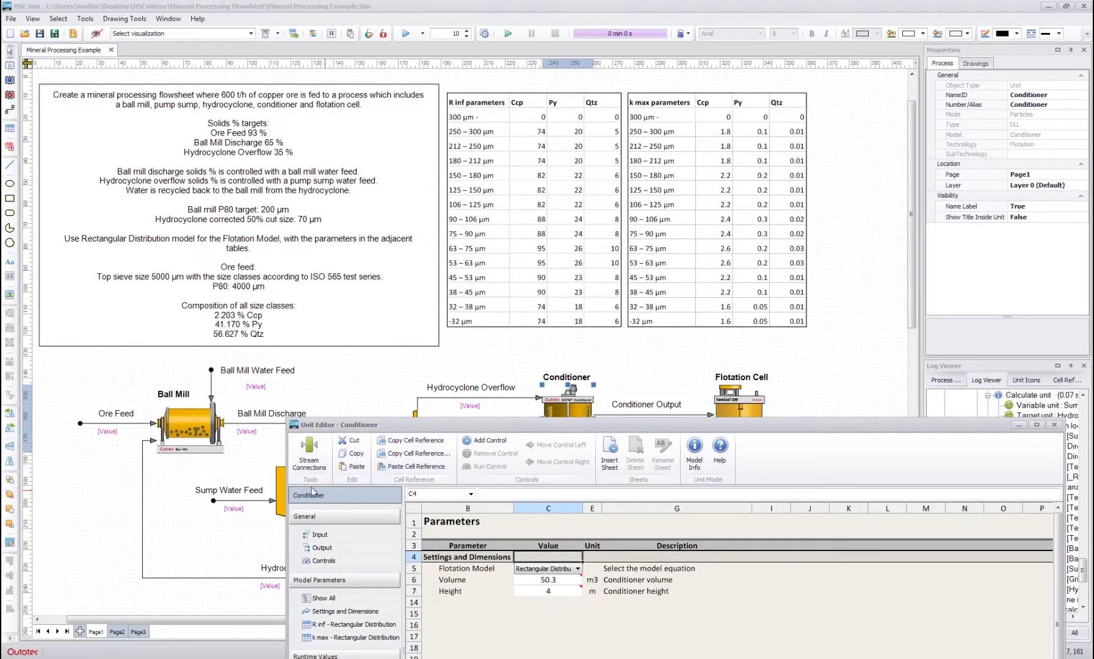
pyautogui.moveTo(432, 423); pyautogui.dragTo(476, 447)
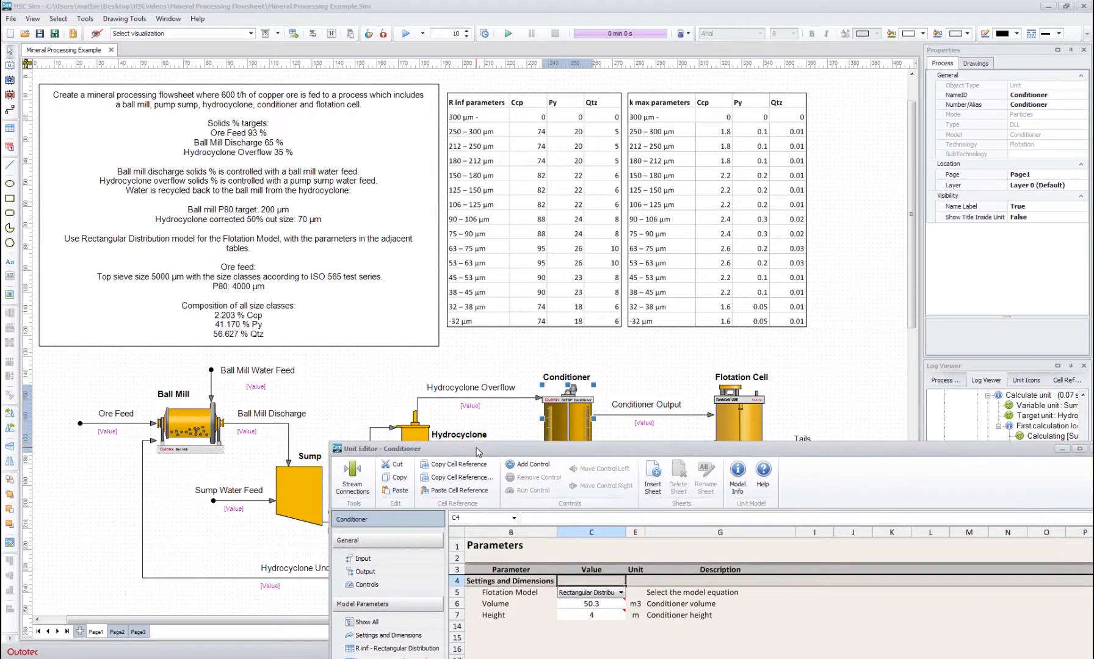
pyautogui.click(510, 397)
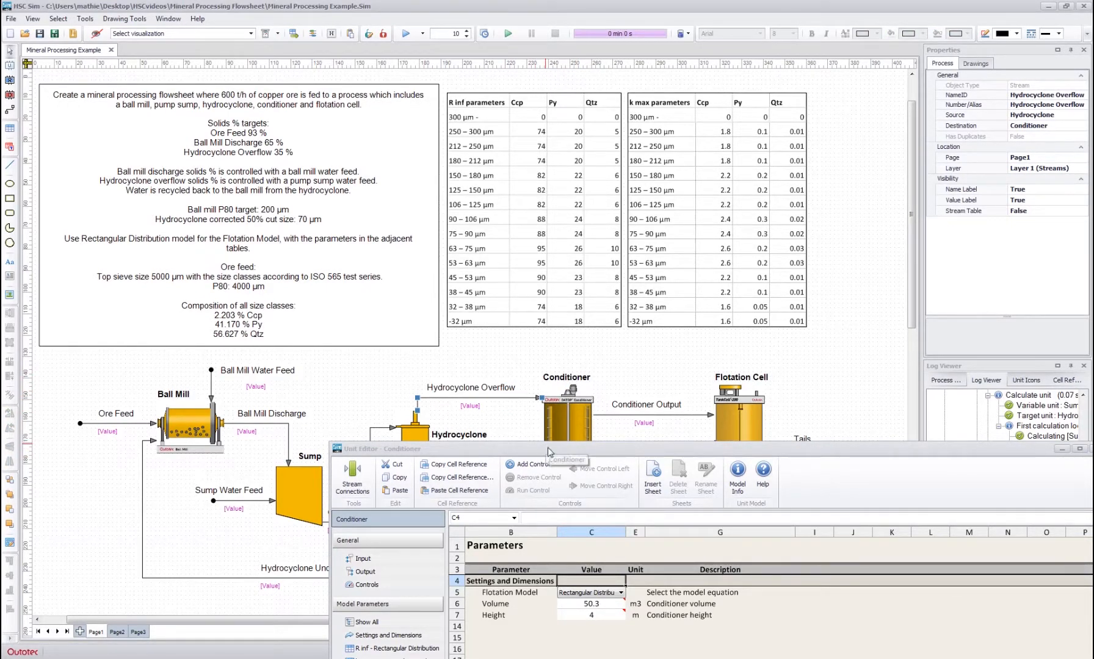
pyautogui.moveTo(547, 449)
pyautogui.mouseDown()
pyautogui.moveTo(547, 486)
pyautogui.moveTo(548, 446)
pyautogui.mouseUp()
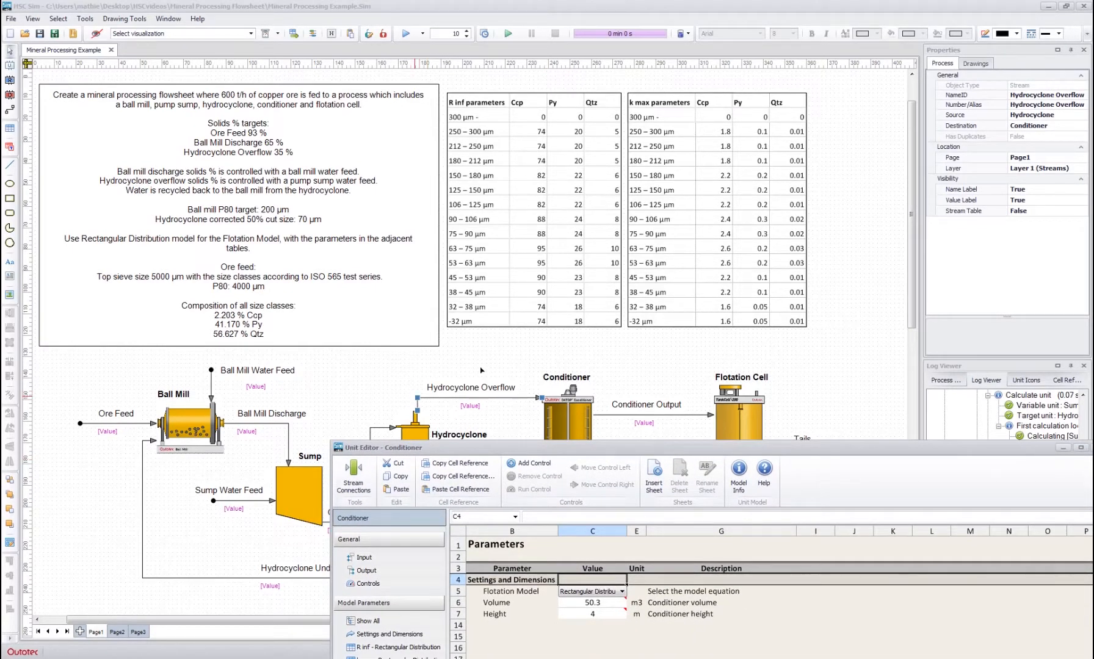
pyautogui.click(548, 434)
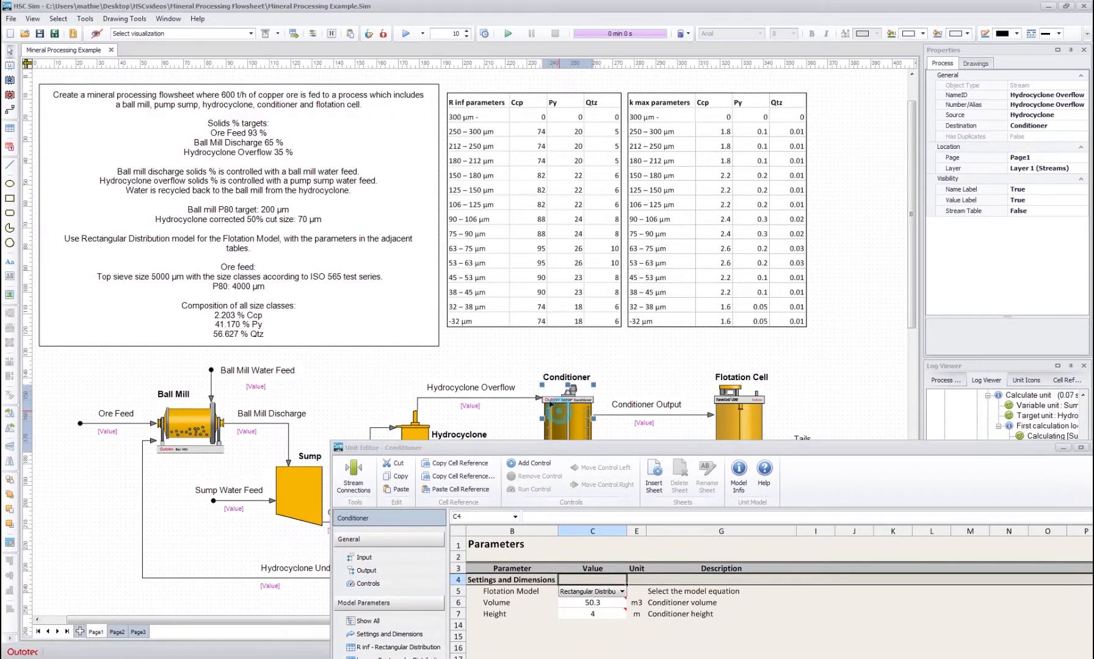
pyautogui.moveTo(542, 451); pyautogui.dragTo(538, 289)
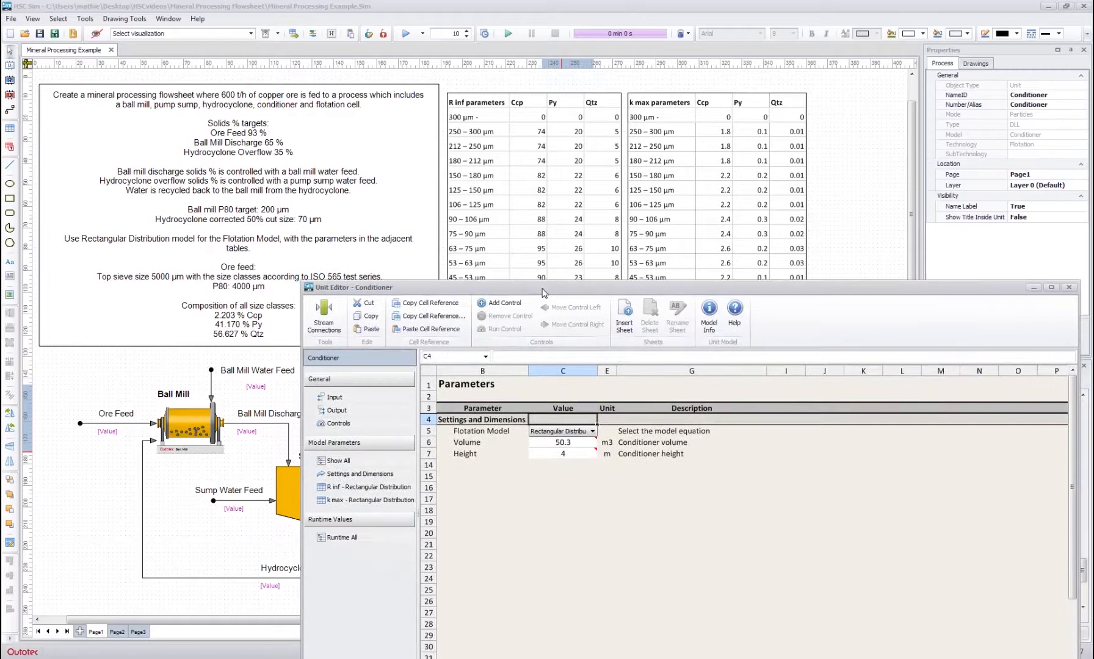
# Review the Conditioner's flotation model, dimensions and stream connections, keeping the process description uncovered
pyautogui.click(483, 429)
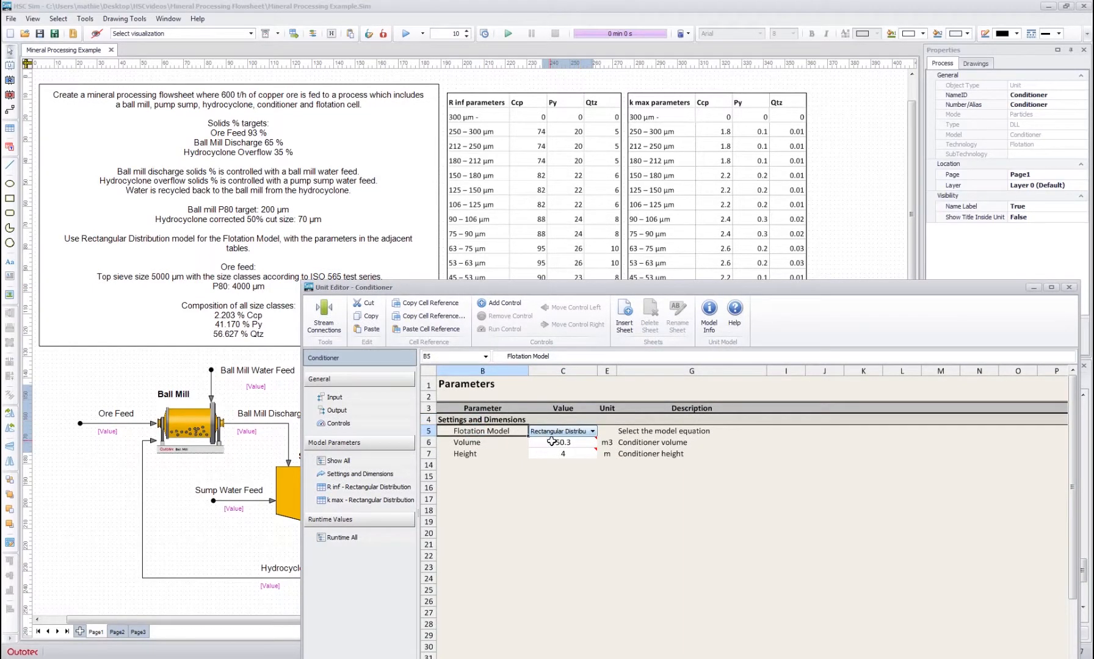
pyautogui.moveTo(553, 292); pyautogui.dragTo(413, 189)
pyautogui.click(331, 263)
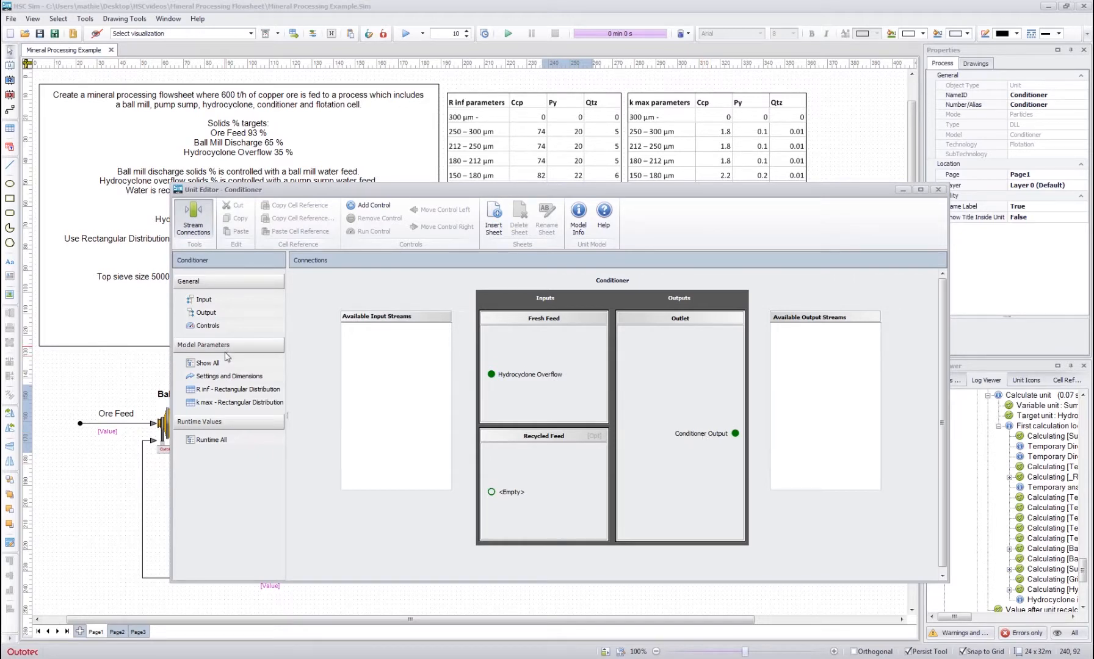
pyautogui.click(227, 379)
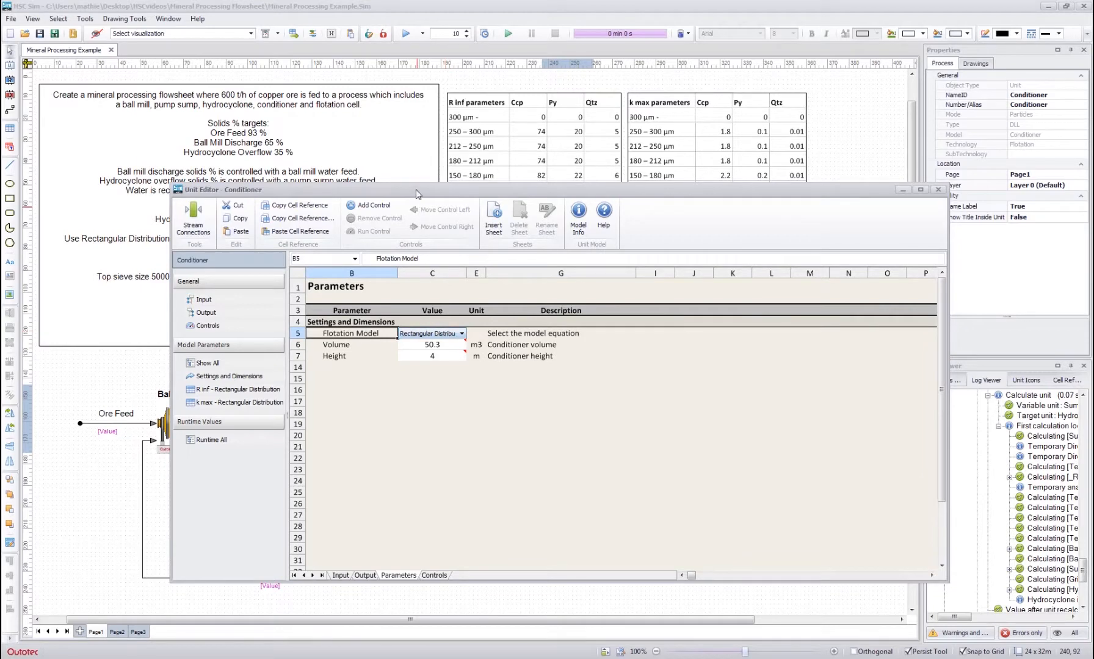
pyautogui.moveTo(421, 189); pyautogui.dragTo(646, 155)
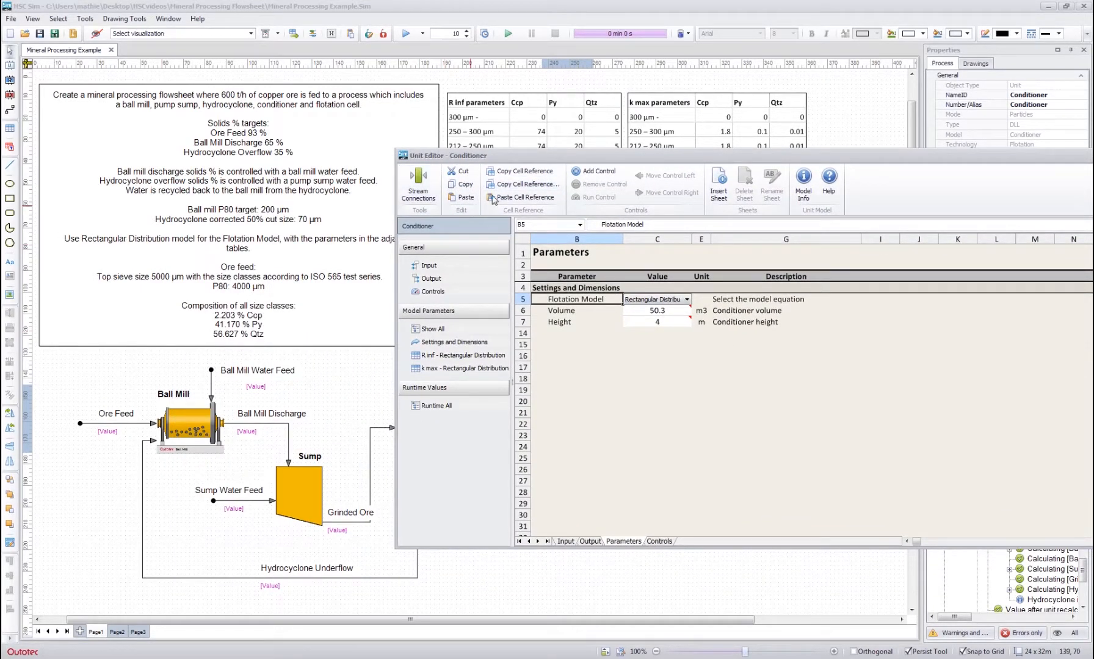
# Show the Conditioner's R inf - Rectangular Distribution values and move the editor below the flowsheet's parameter tables
pyautogui.click(443, 354)
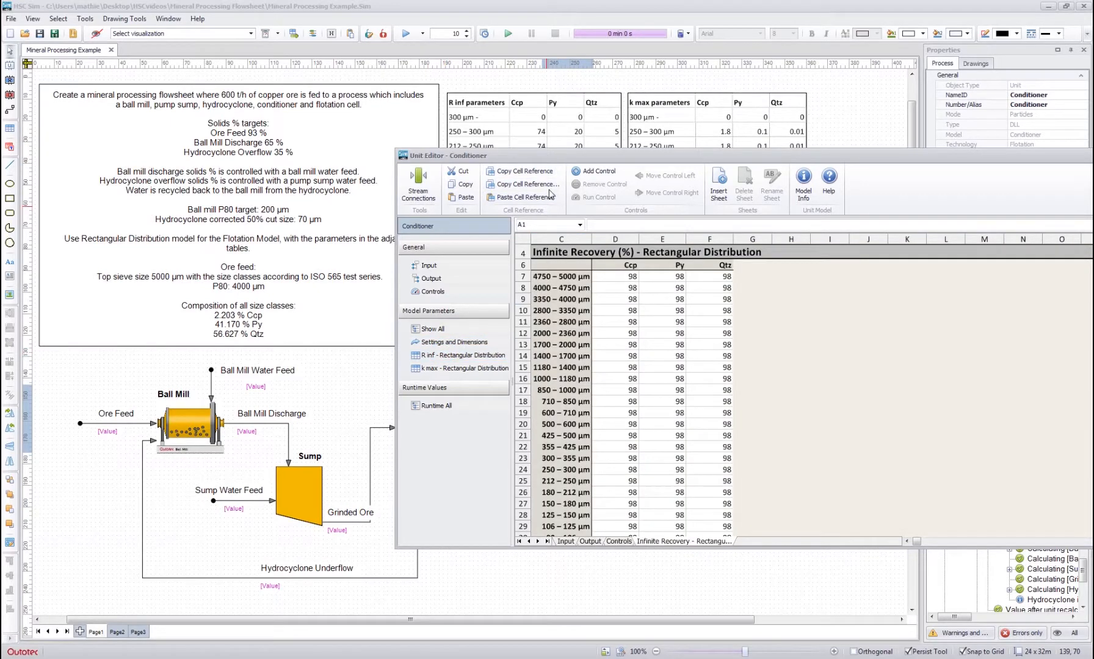
pyautogui.moveTo(565, 160); pyautogui.dragTo(400, 278)
pyautogui.click(440, 398)
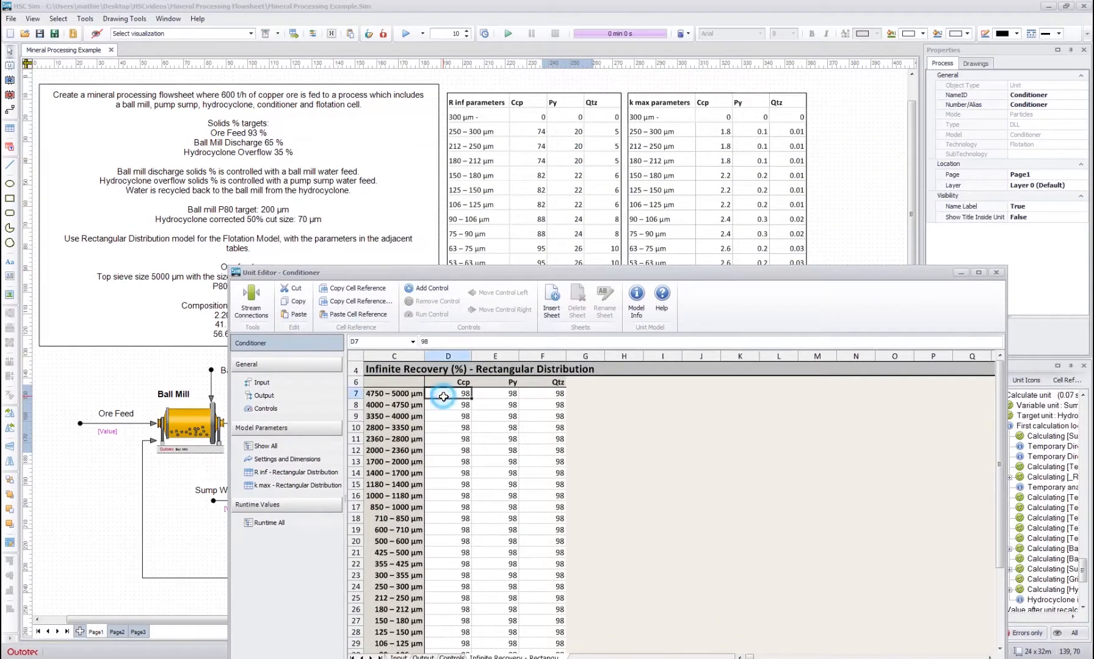
pyautogui.click(451, 427)
# Copy the Ccp, Py and Qtz values of all size classes from the flowsheet's R inf parameters table
pyautogui.click(497, 197)
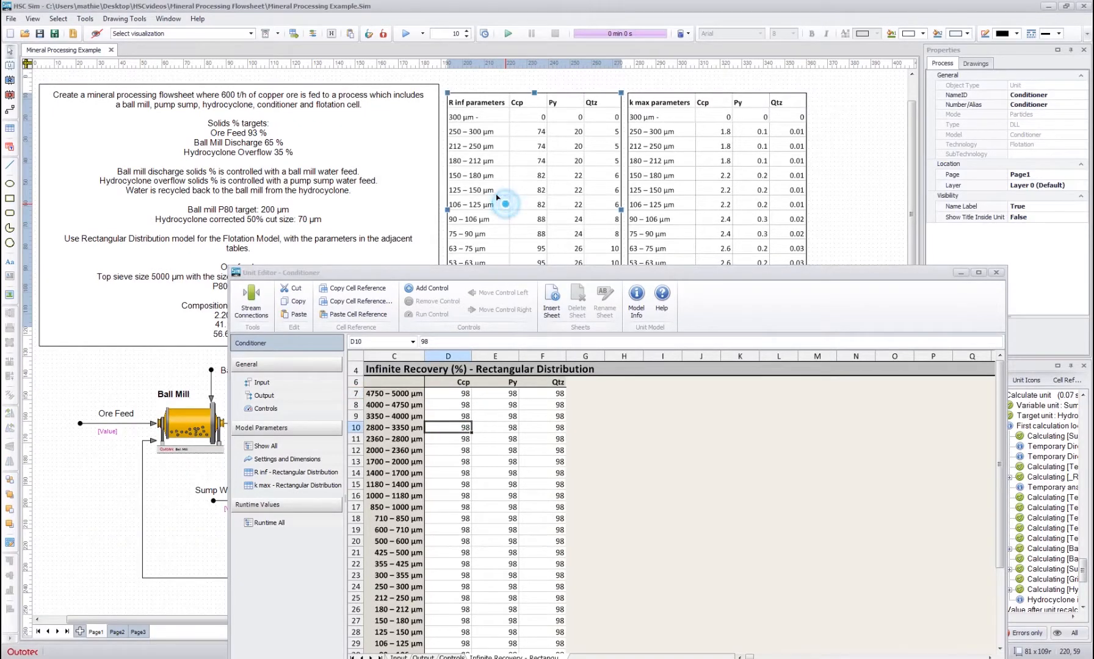
pyautogui.doubleClick(558, 93)
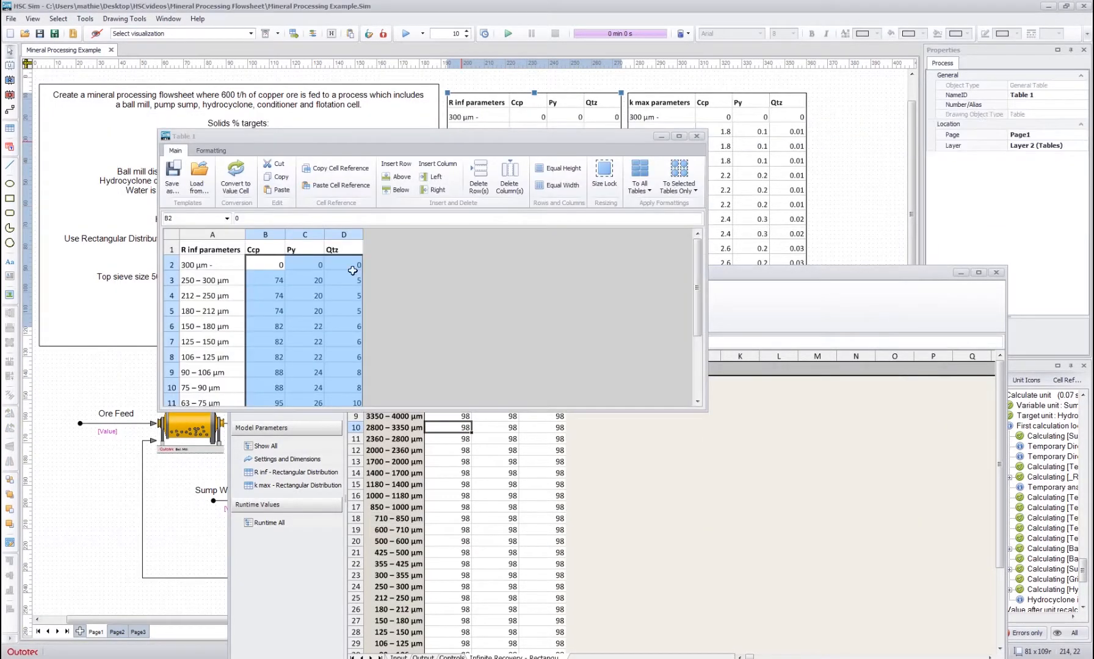
pyautogui.click(268, 265)
pyautogui.moveTo(268, 265); pyautogui.dragTo(330, 346)
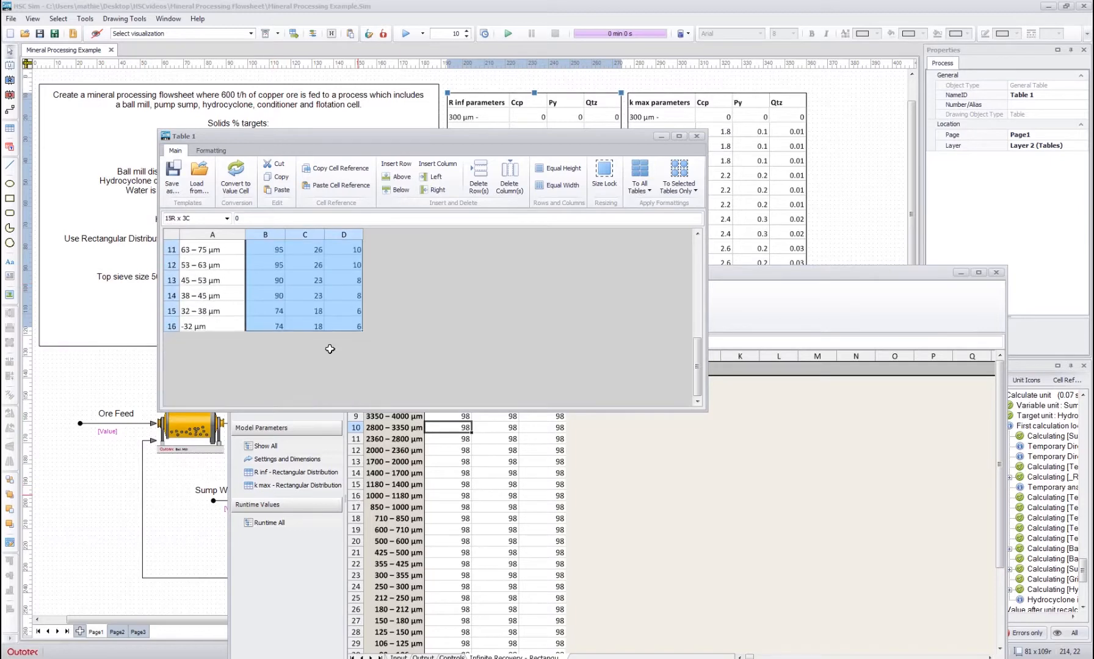
pyautogui.rightClick(343, 318)
pyautogui.click(370, 336)
# Paste the copied R inf values into the Conditioner's Infinite Recovery table, starting at the Ccp cell of the 300–355 µm class
pyautogui.click(533, 273)
pyautogui.moveTo(533, 273); pyautogui.dragTo(567, 76)
pyautogui.click(473, 354)
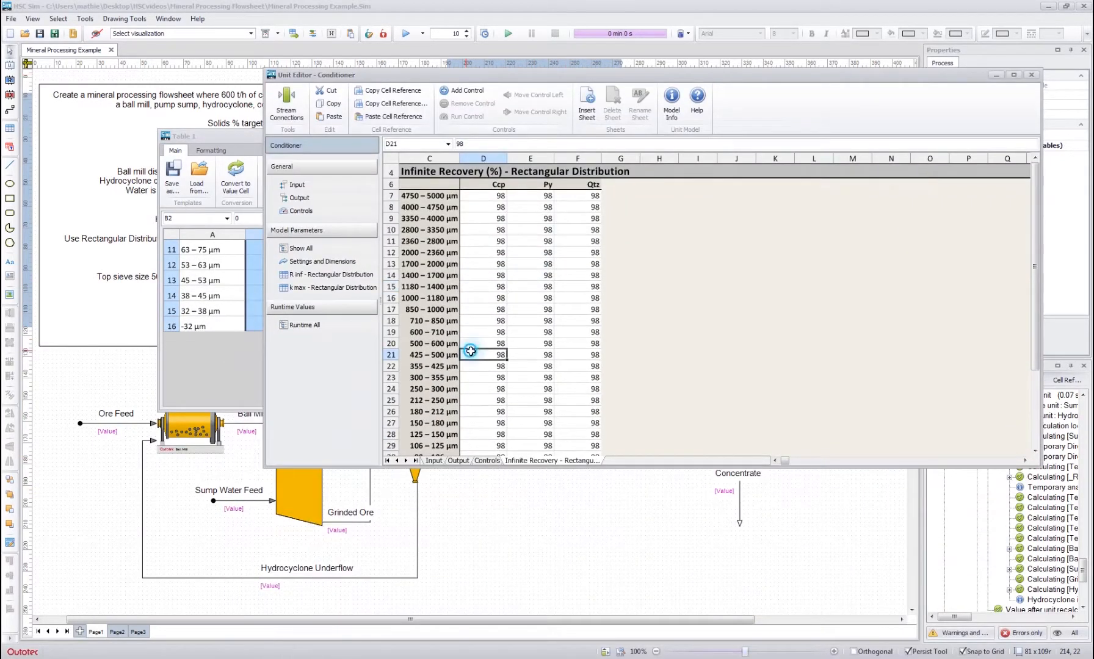
pyautogui.scroll(-1, 476, 348)
pyautogui.click(479, 351)
pyautogui.rightClick(479, 350)
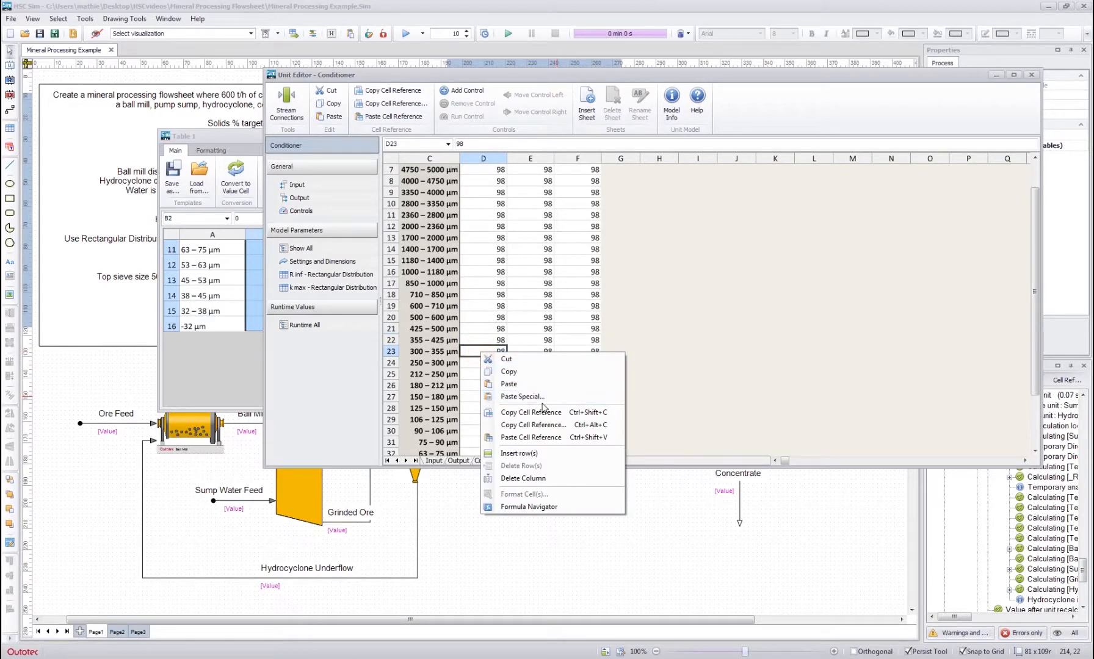
pyautogui.click(529, 384)
# Fill the 0 values upward through all coarser size classes to 4750–5000 µm and check the Infinite Recovery table
pyautogui.moveTo(496, 351); pyautogui.dragTo(583, 191)
pyautogui.click(549, 254)
pyautogui.scroll(-5, 525, 279)
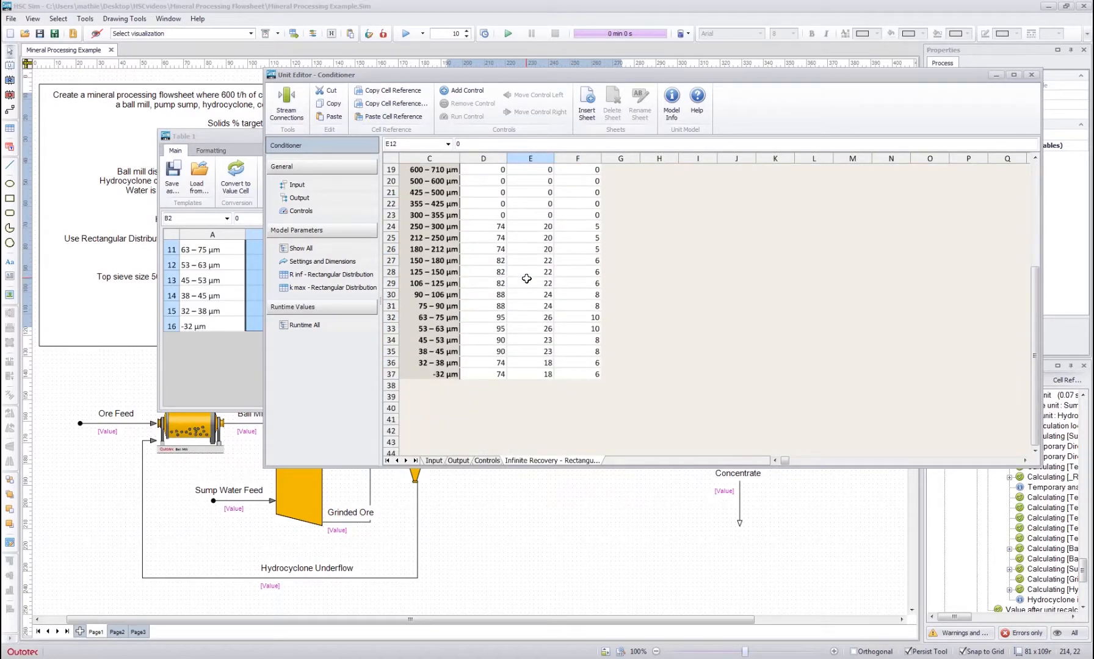
pyautogui.scroll(3, 525, 279)
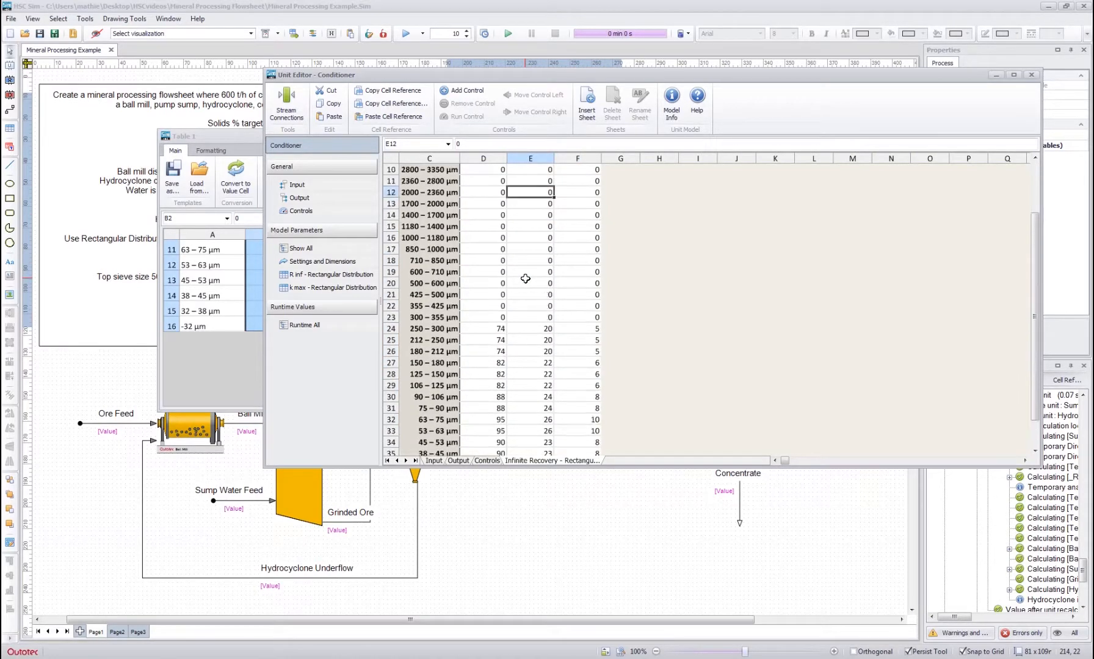
# Show the Conditioner's k max - Rectangular Distribution values and move the editor down to uncover the flowsheet's tables
pyautogui.click(340, 279)
pyautogui.click(338, 288)
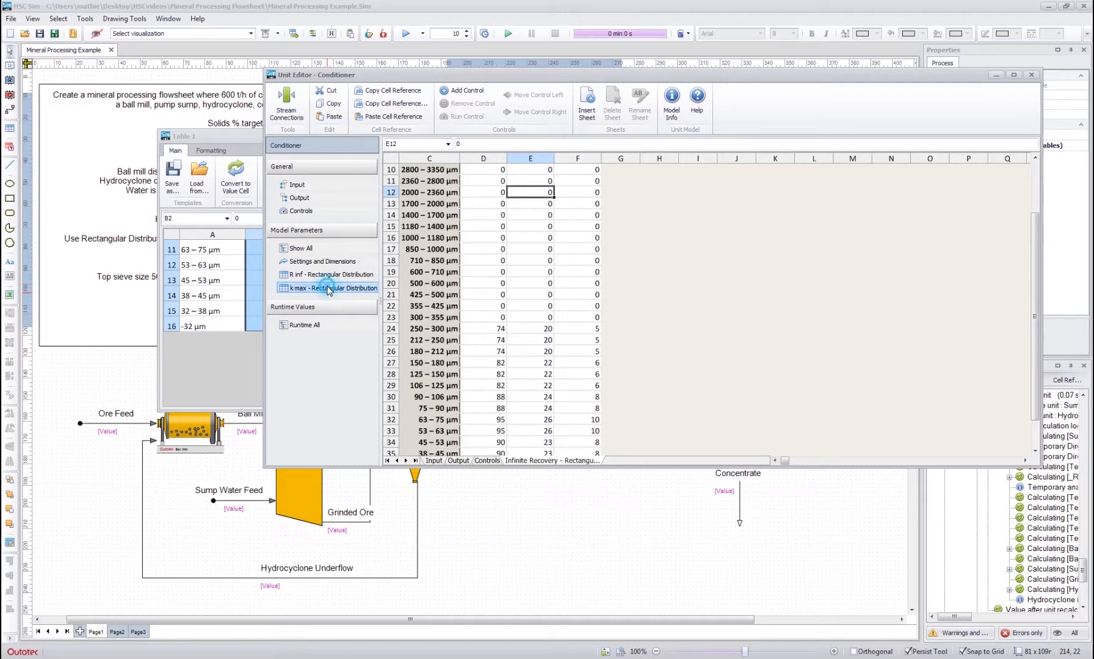
pyautogui.moveTo(612, 72); pyautogui.dragTo(599, 267)
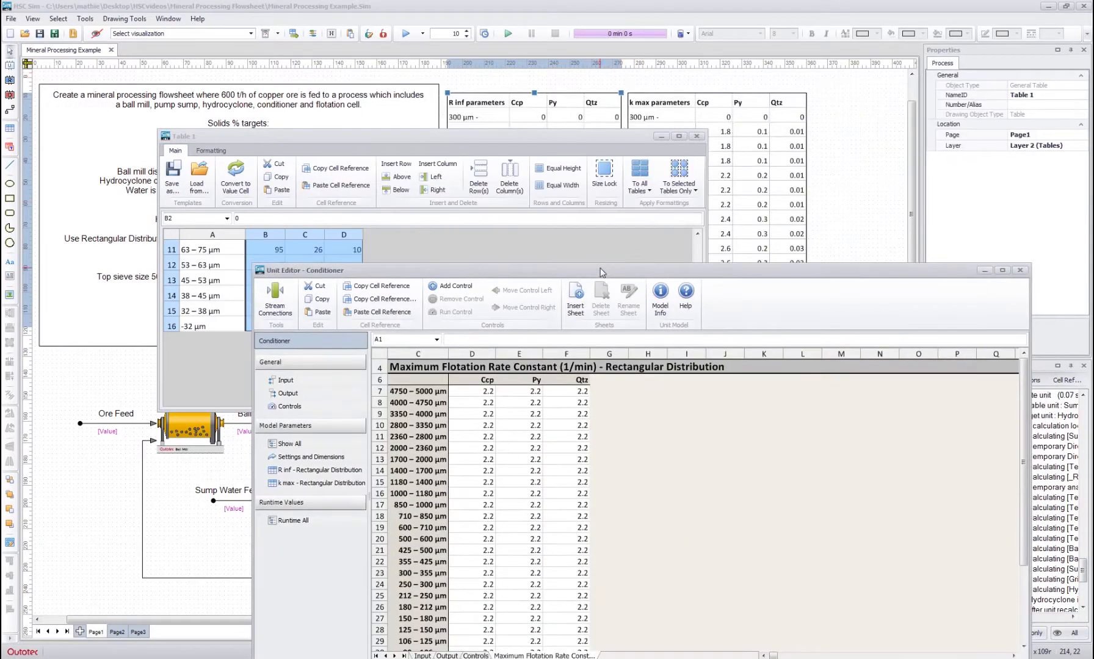
# Copy the Ccp, Py and Qtz values of all size classes from the flowsheet's k max parameters table
pyautogui.click(750, 145)
pyautogui.click(717, 138)
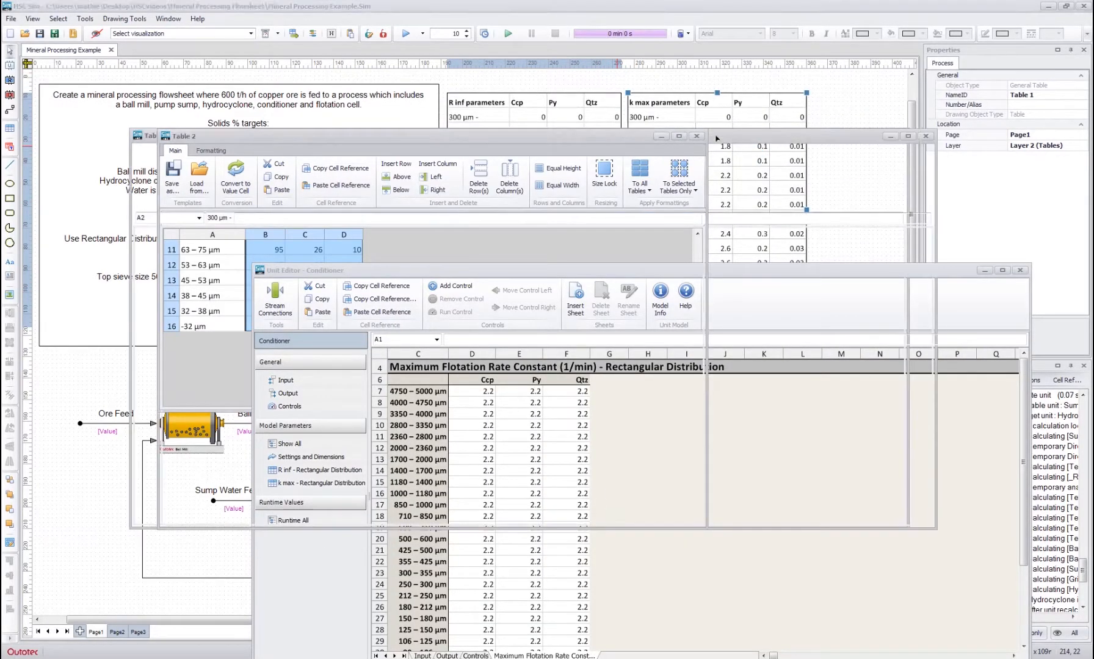
pyautogui.click(357, 308)
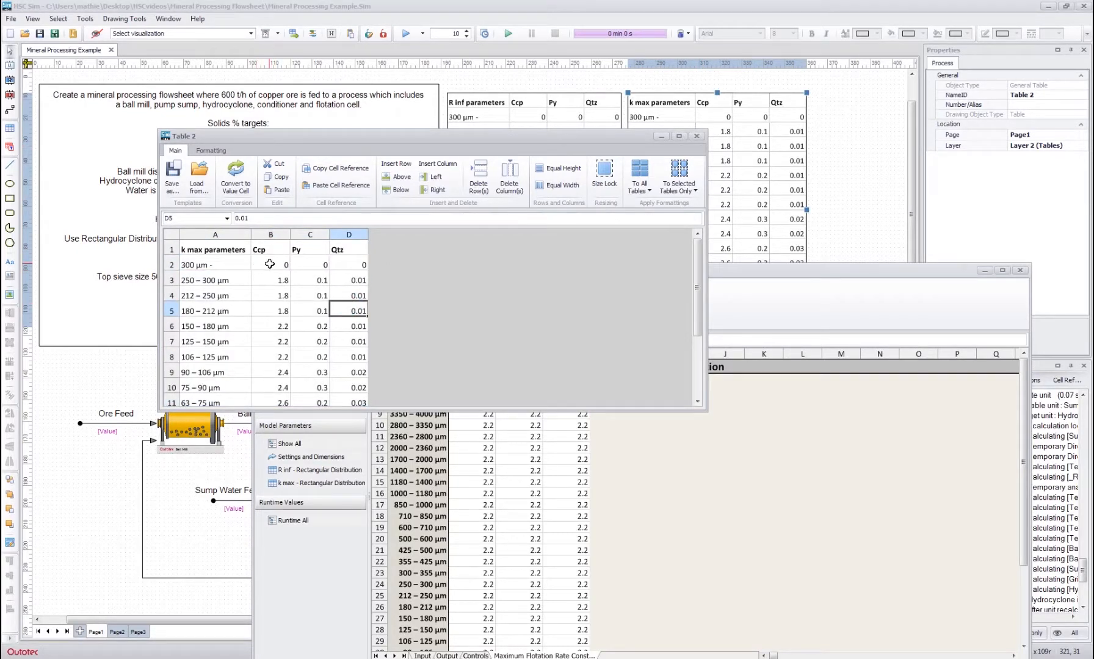
pyautogui.moveTo(269, 264); pyautogui.dragTo(349, 327)
pyautogui.rightClick(349, 327)
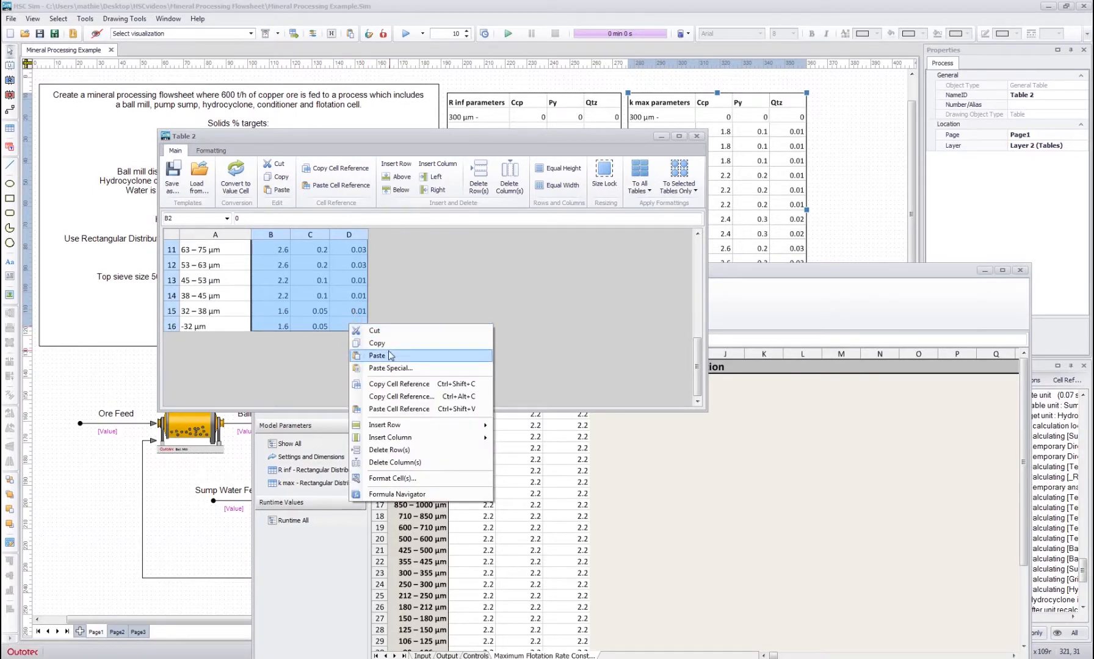
pyautogui.click(380, 342)
# Paste the copied k max values into the Conditioner's Maximum Flotation Rate Constant table, starting at the Ccp cell of the 300–355 µm class
pyautogui.click(519, 505)
pyautogui.moveTo(680, 272); pyautogui.dragTo(675, 114)
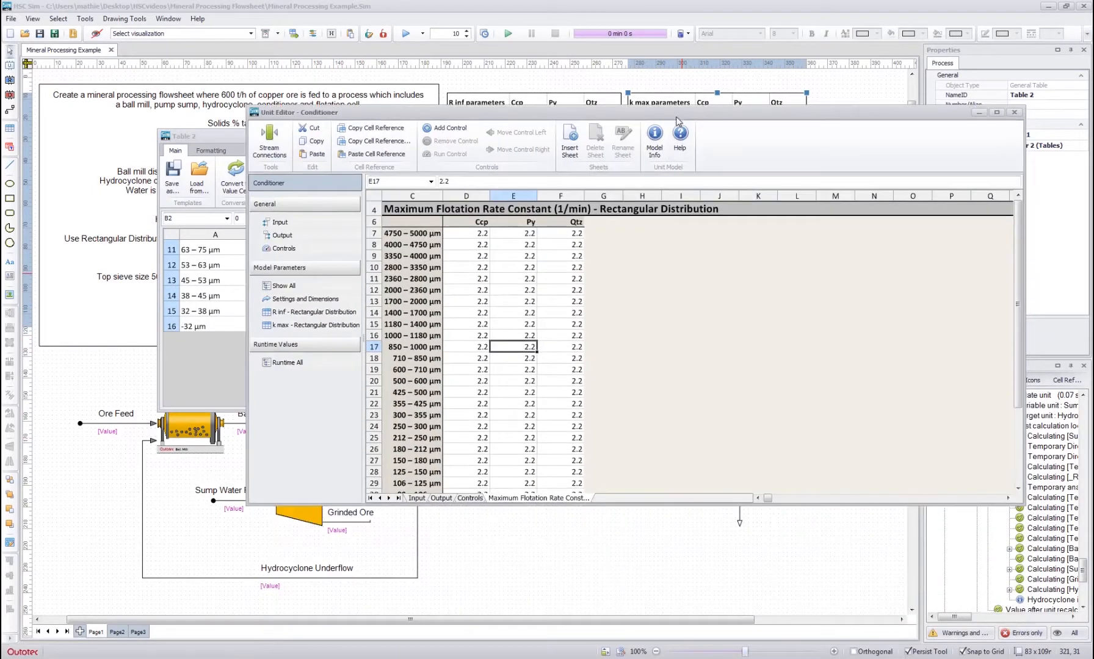
pyautogui.click(466, 391)
pyautogui.scroll(-1, 480, 349)
pyautogui.rightClick(470, 388)
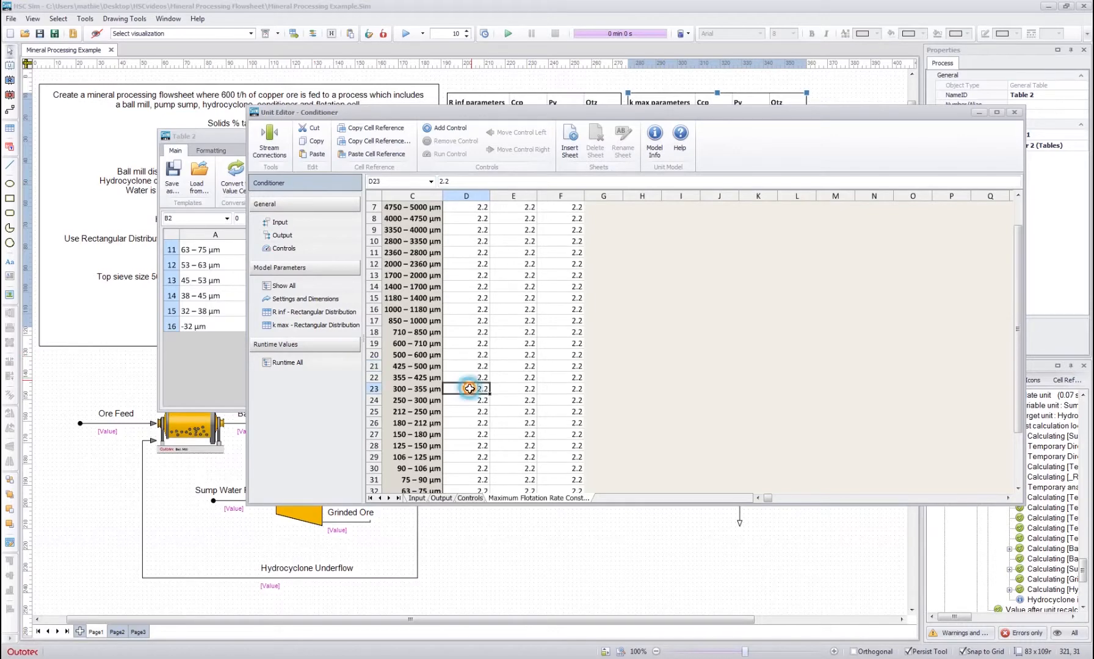
pyautogui.click(504, 420)
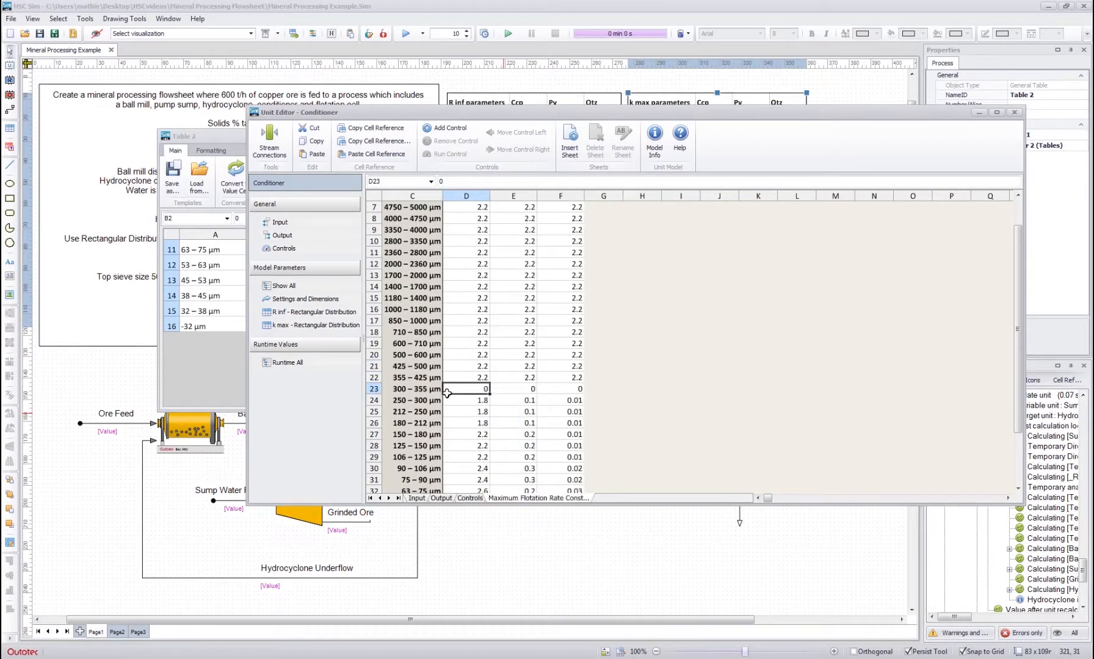
# Fill the 0 values upward through the coarser size classes and check the Maximum Flotation Rate Constant table
pyautogui.moveTo(449, 390); pyautogui.dragTo(575, 232)
pyautogui.click(501, 310)
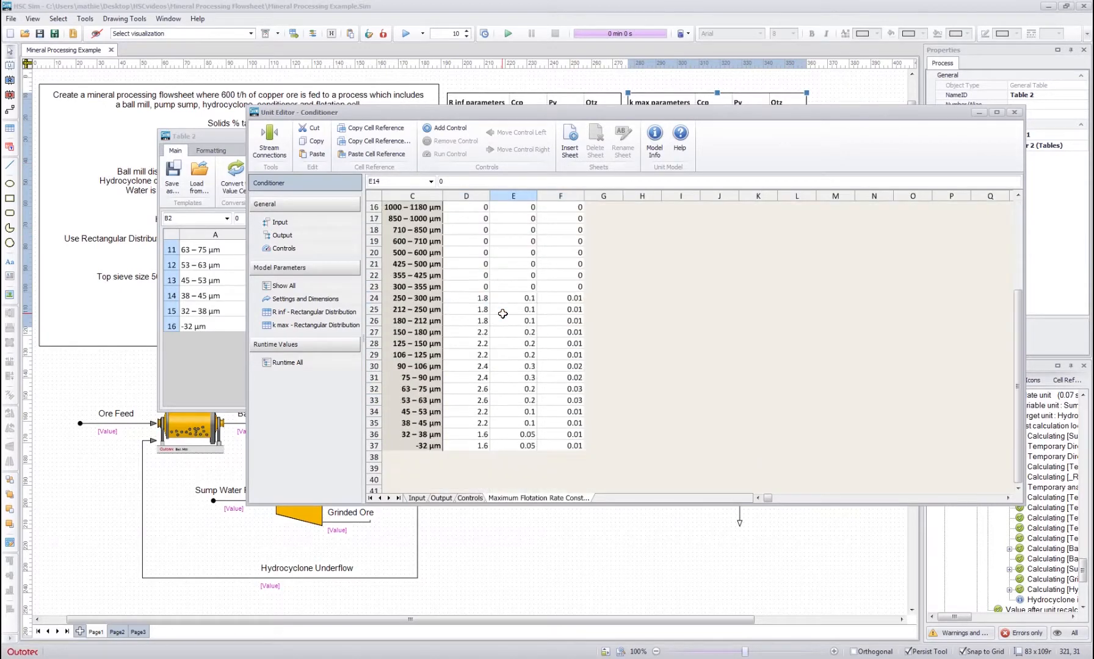
pyautogui.scroll(-5, 501, 311)
pyautogui.click(509, 296)
pyautogui.scroll(2, 458, 305)
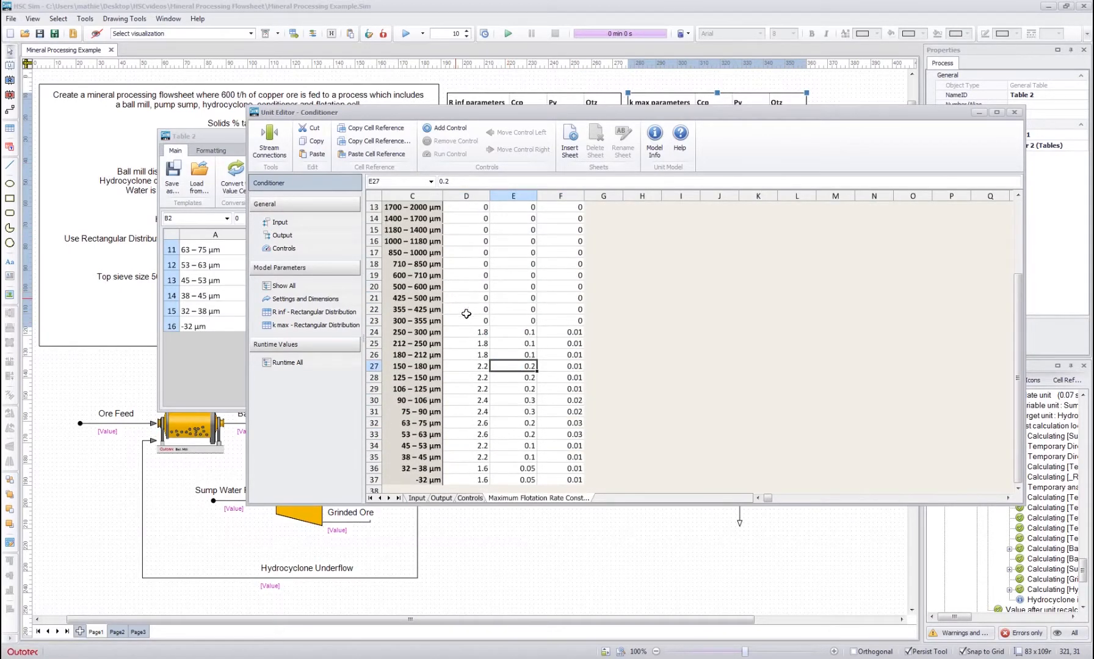
pyautogui.click(473, 286)
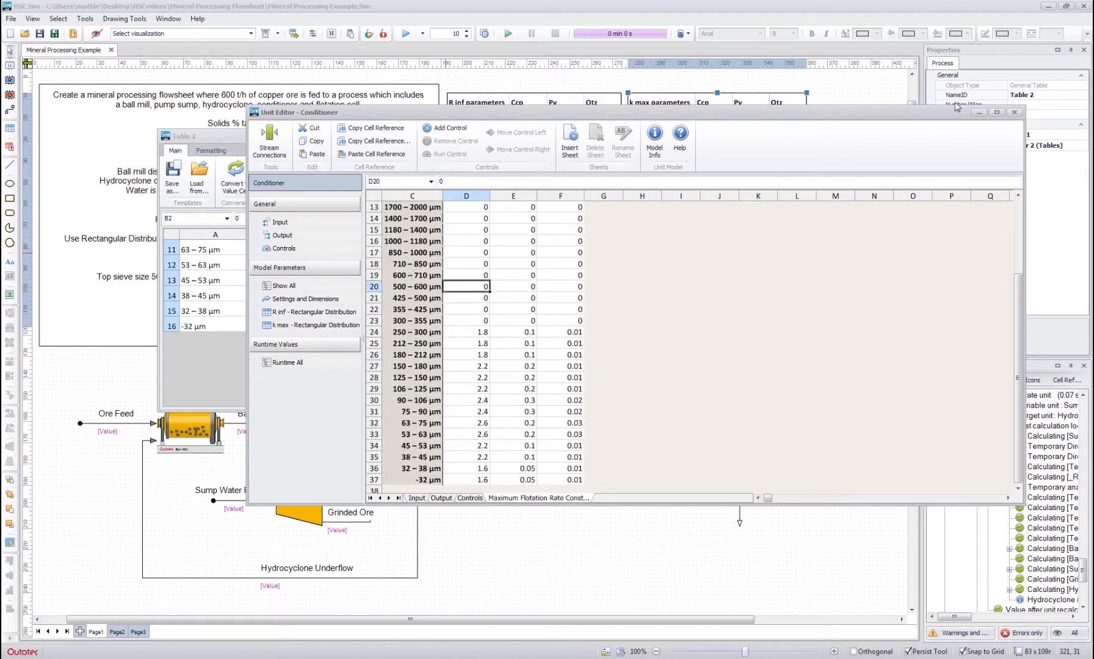
# Close the Conditioner's unit editor and both flowsheet table editors
pyautogui.click(1016, 111)
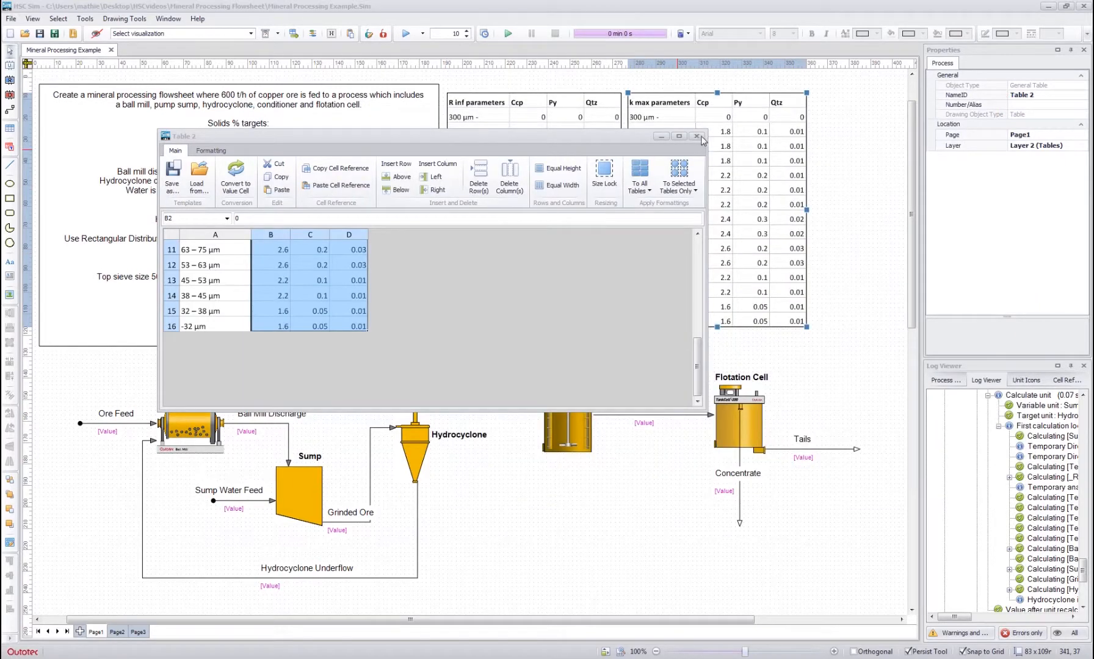
pyautogui.click(698, 137)
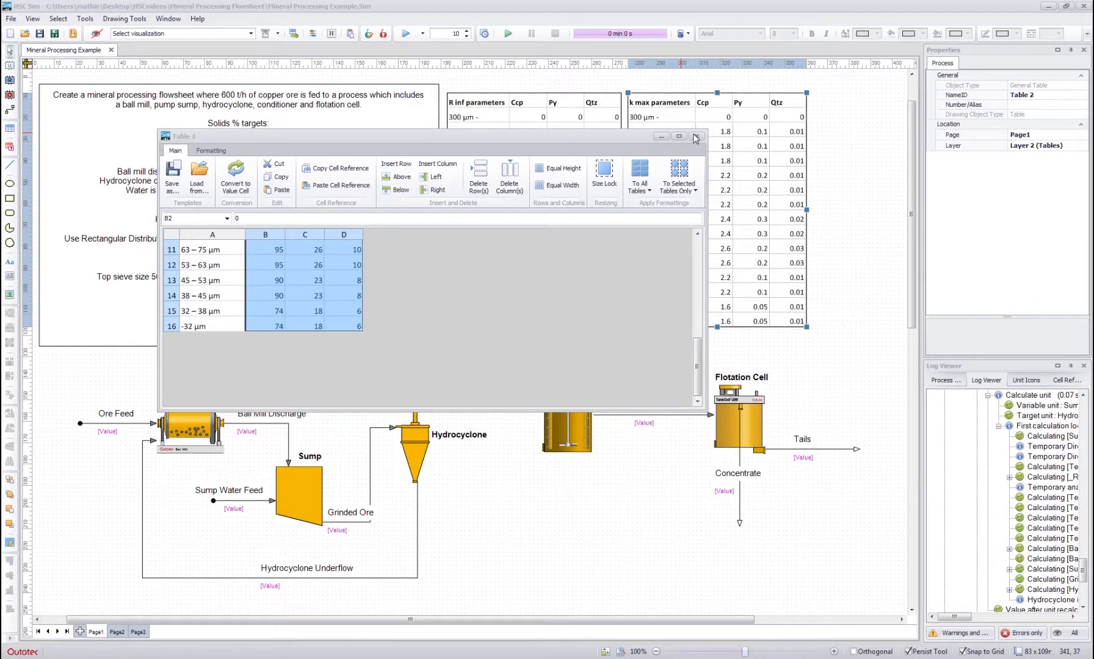
pyautogui.click(696, 137)
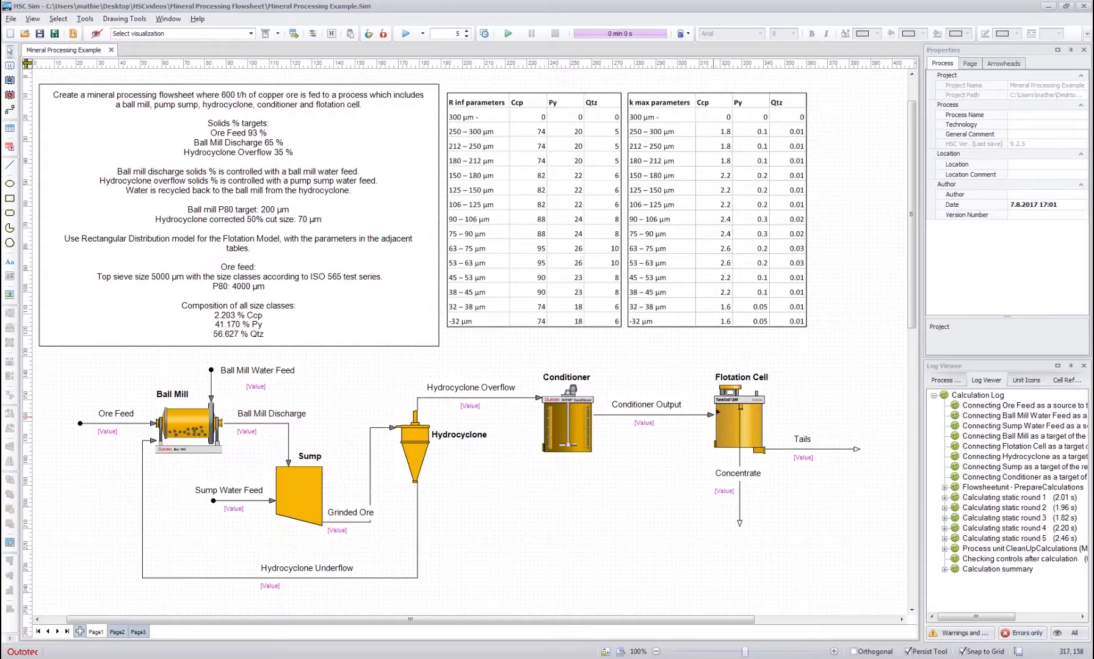
# Review the Flotation Cell's stream connections and full parameter list without changing them, and close its unit editor
pyautogui.doubleClick(727, 421)
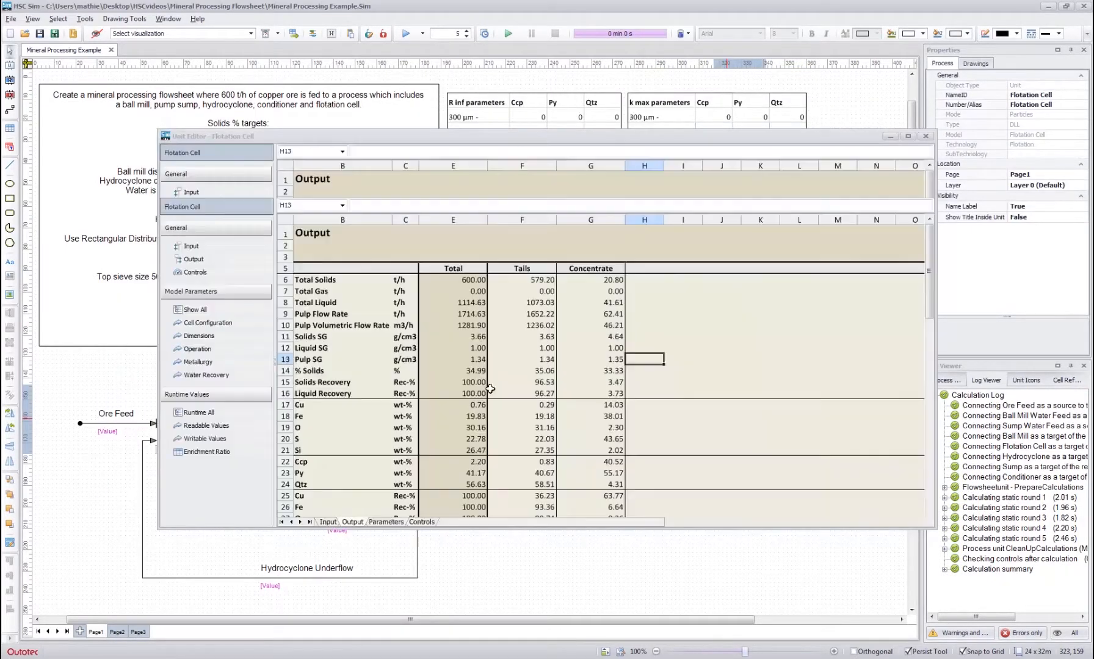
pyautogui.click(450, 347)
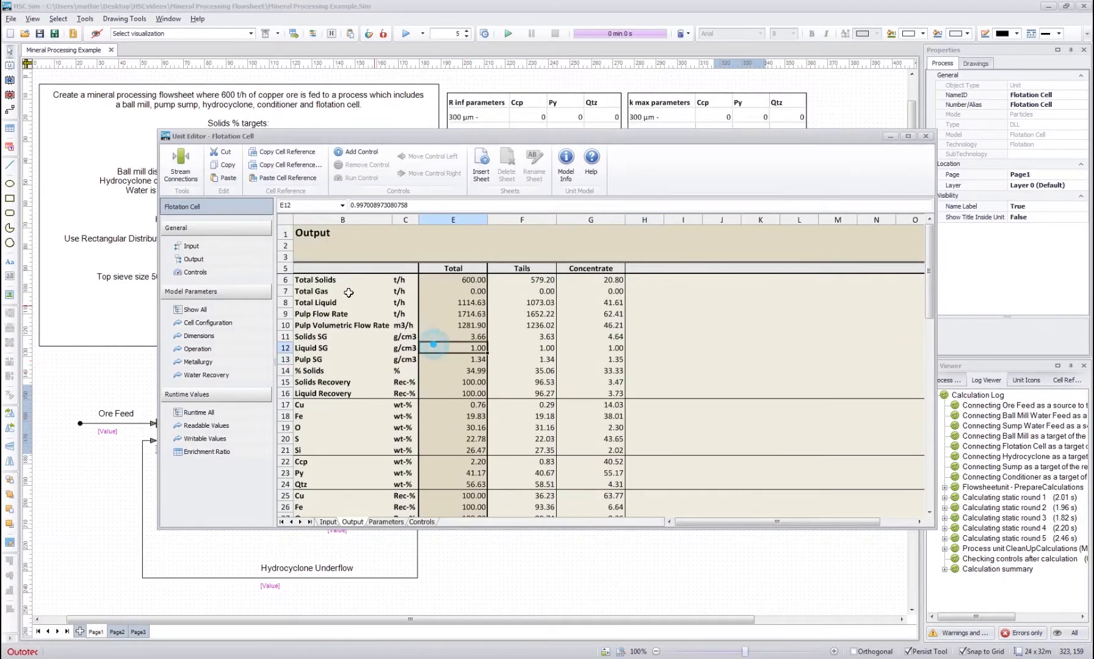
pyautogui.click(179, 169)
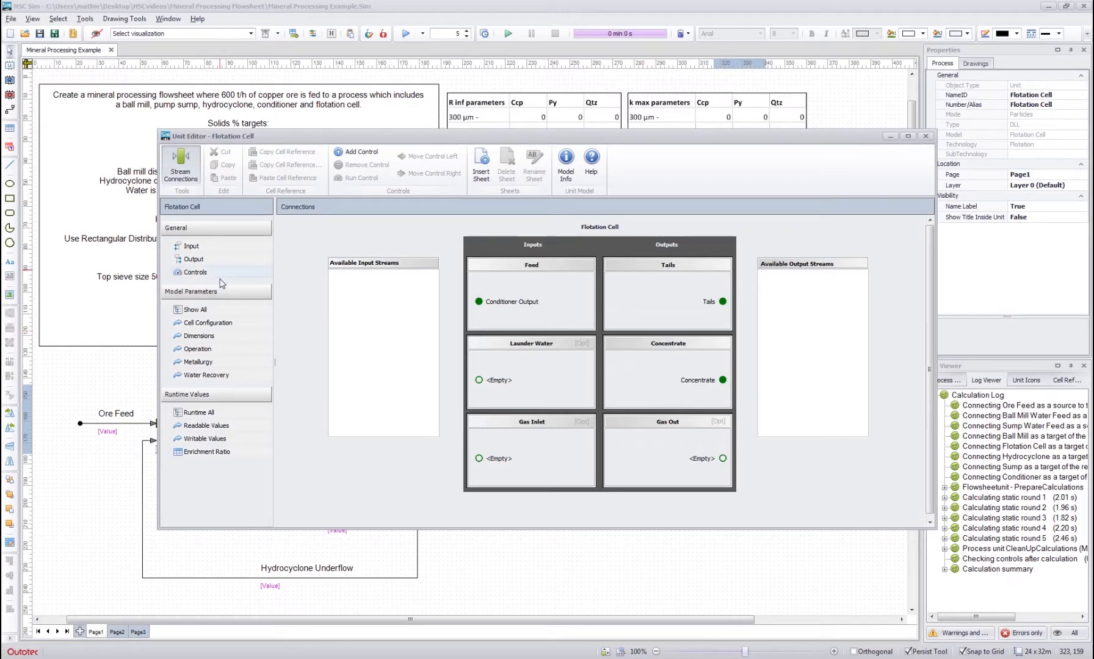
pyautogui.click(198, 310)
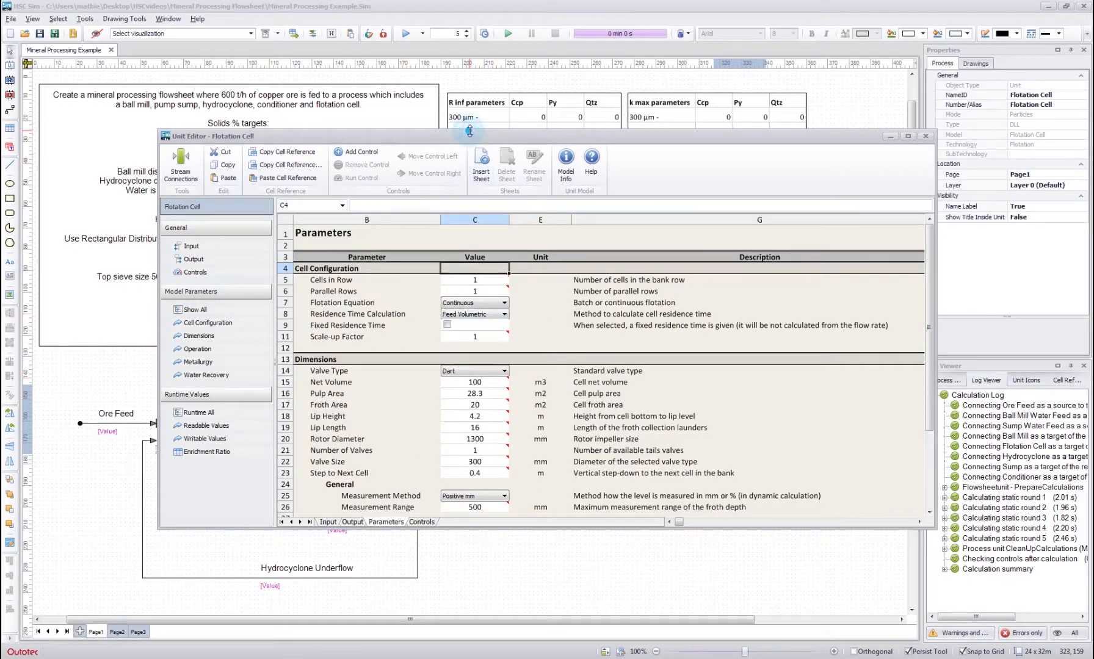
pyautogui.moveTo(471, 136)
pyautogui.mouseDown()
pyautogui.moveTo(663, 86)
pyautogui.moveTo(745, 87)
pyautogui.mouseUp()
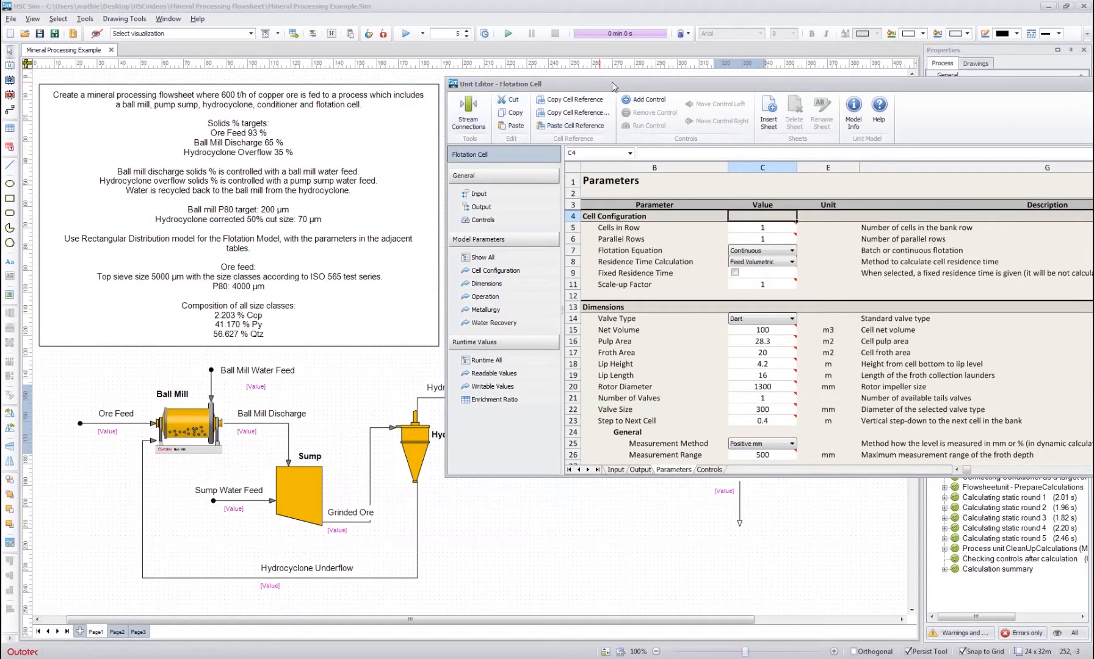
pyautogui.moveTo(612, 82); pyautogui.dragTo(335, 80)
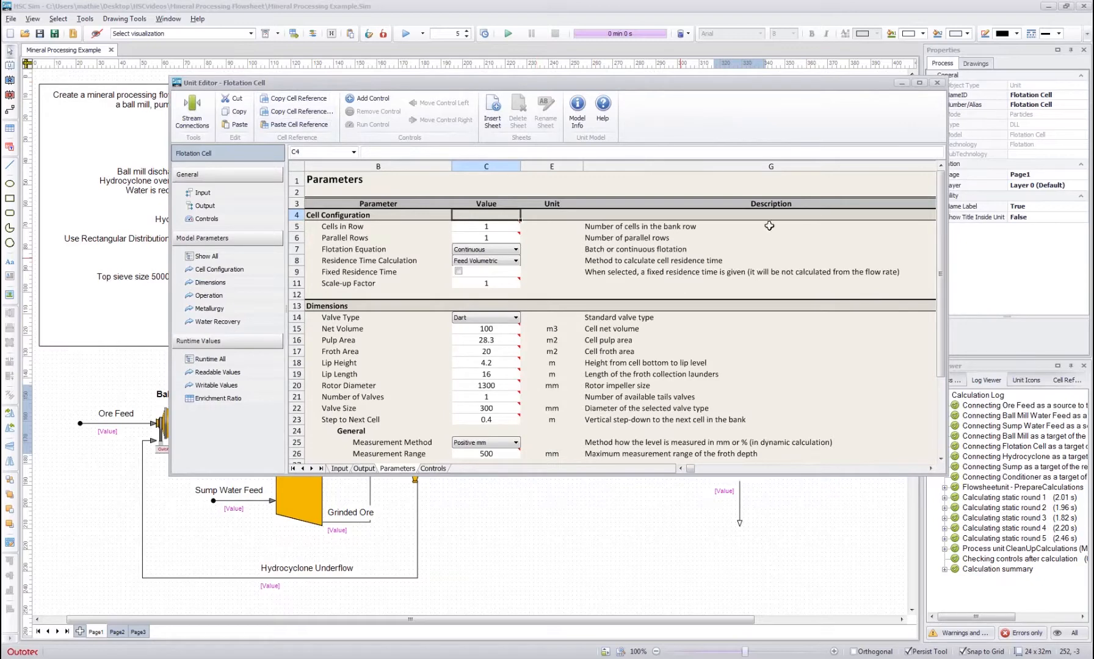
pyautogui.click(940, 82)
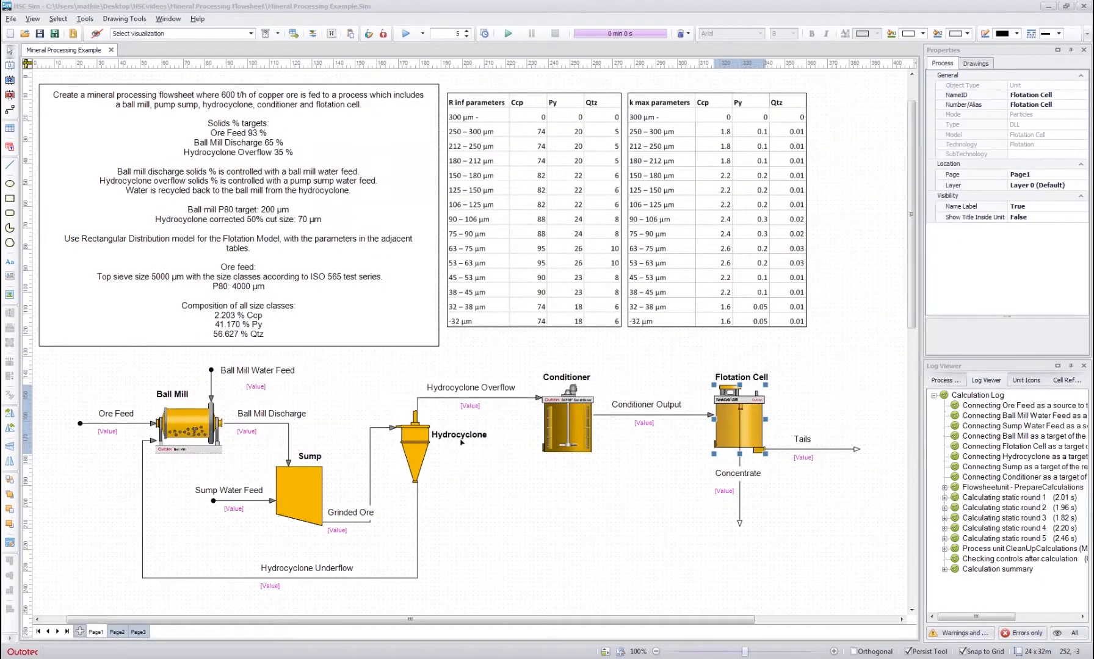
# Run the simulation for 5 rounds and show the Flotation Cell's output
pyautogui.click(512, 496)
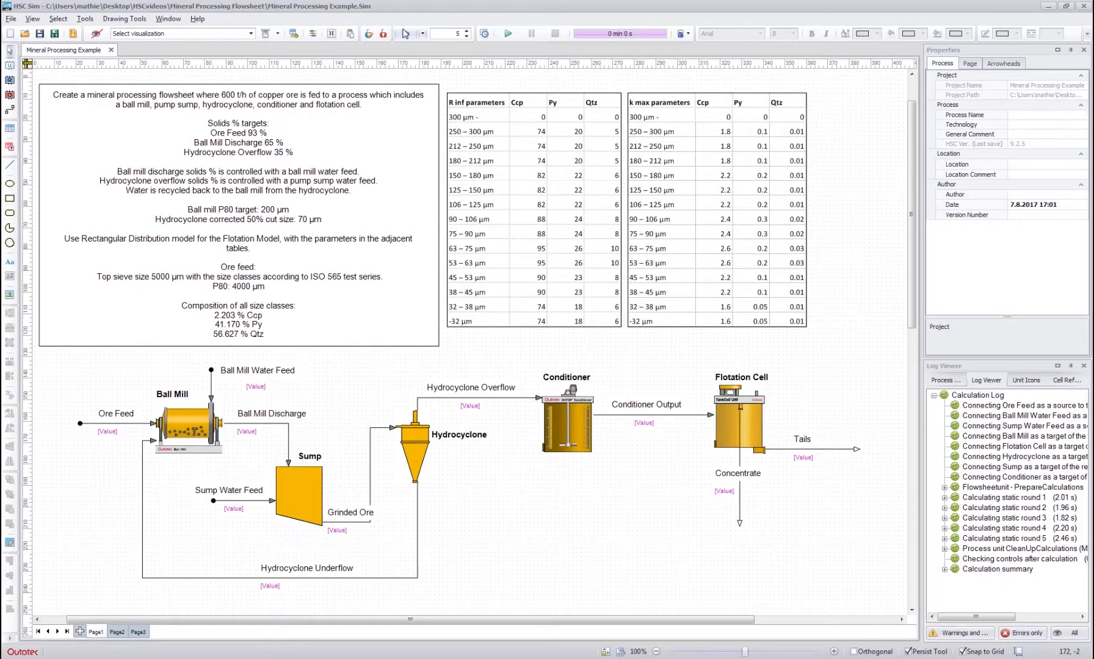
pyautogui.click(401, 36)
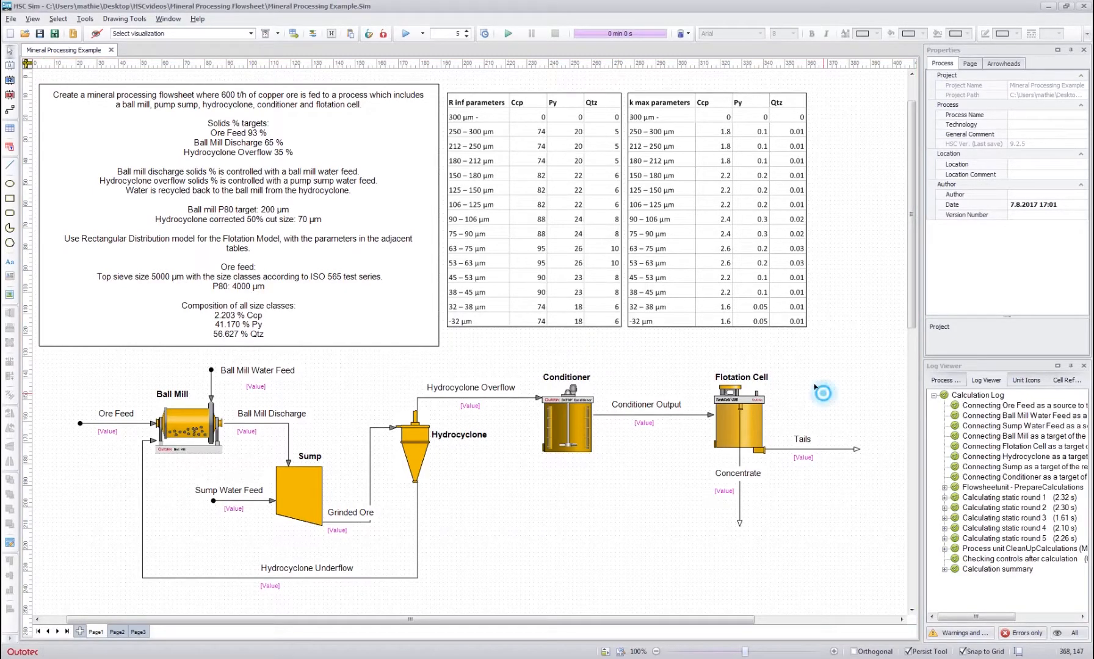
pyautogui.doubleClick(732, 415)
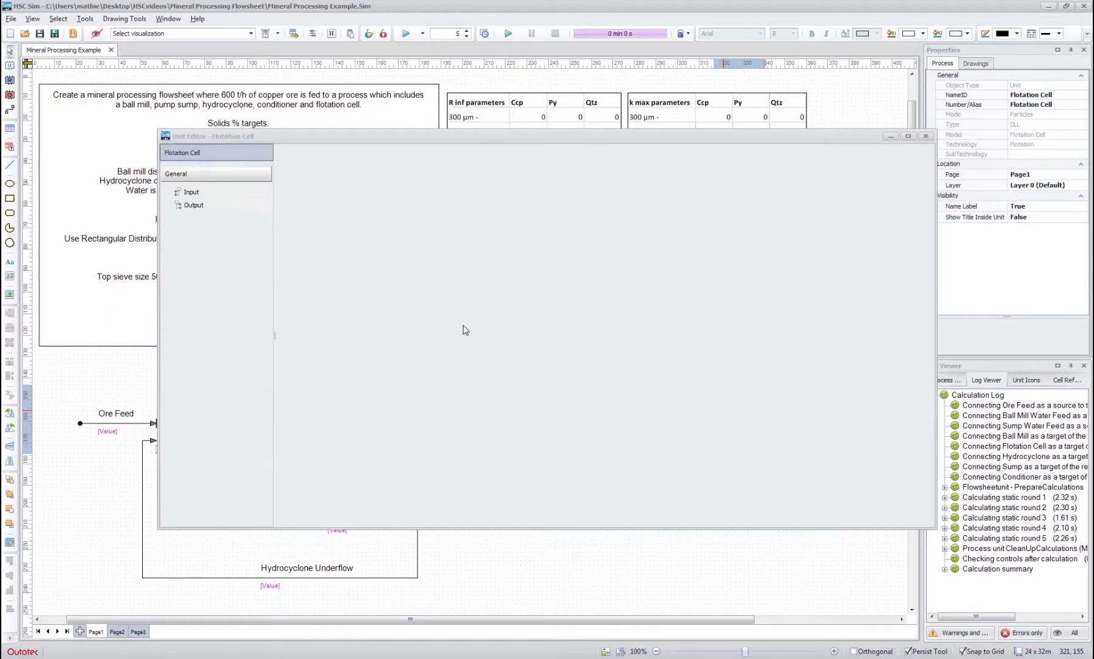
pyautogui.click(192, 259)
# Examine the Tails and Concentrate columns of the Flotation Cell's output, including the Cu weight percentages
pyautogui.click(593, 322)
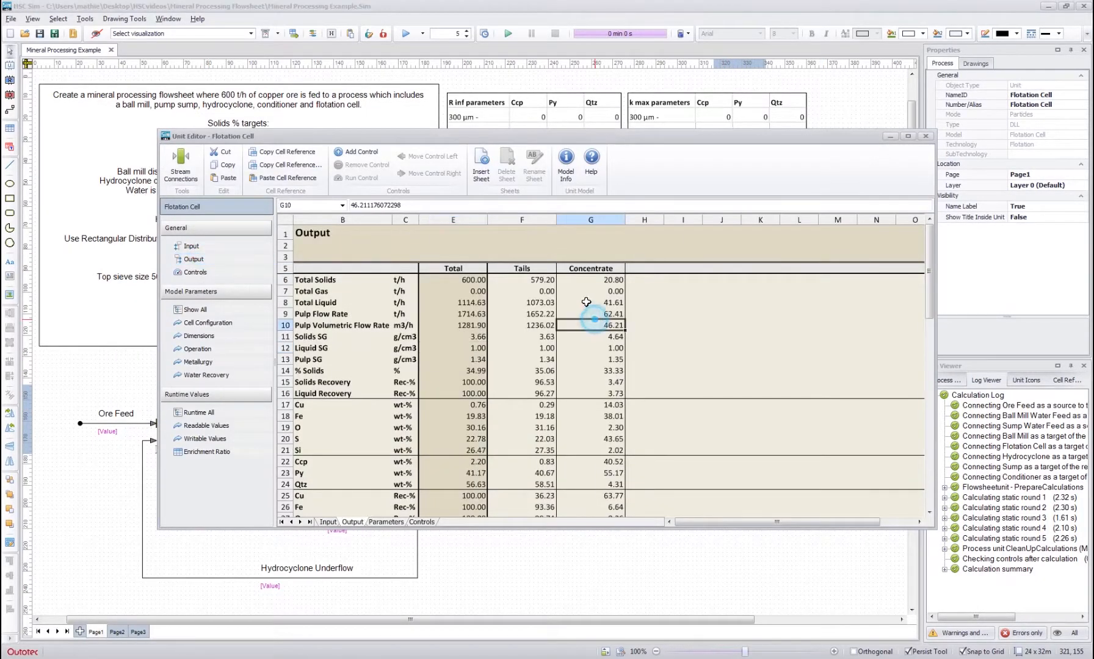
pyautogui.click(529, 267)
pyautogui.click(585, 268)
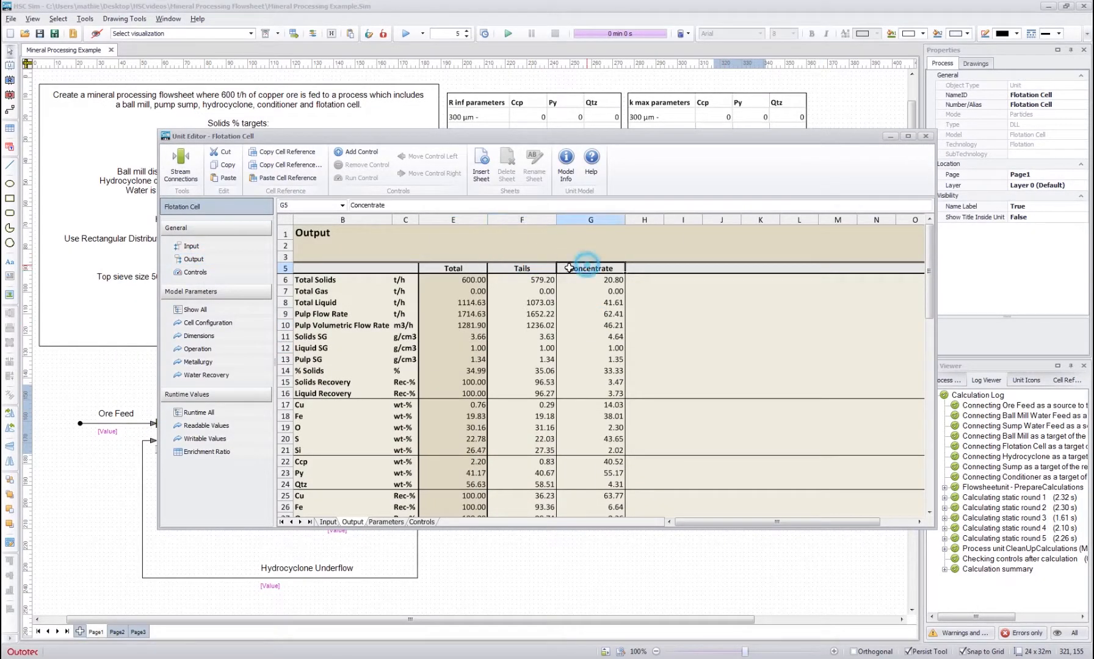
pyautogui.click(539, 266)
pyautogui.click(582, 268)
pyautogui.scroll(-1, 583, 269)
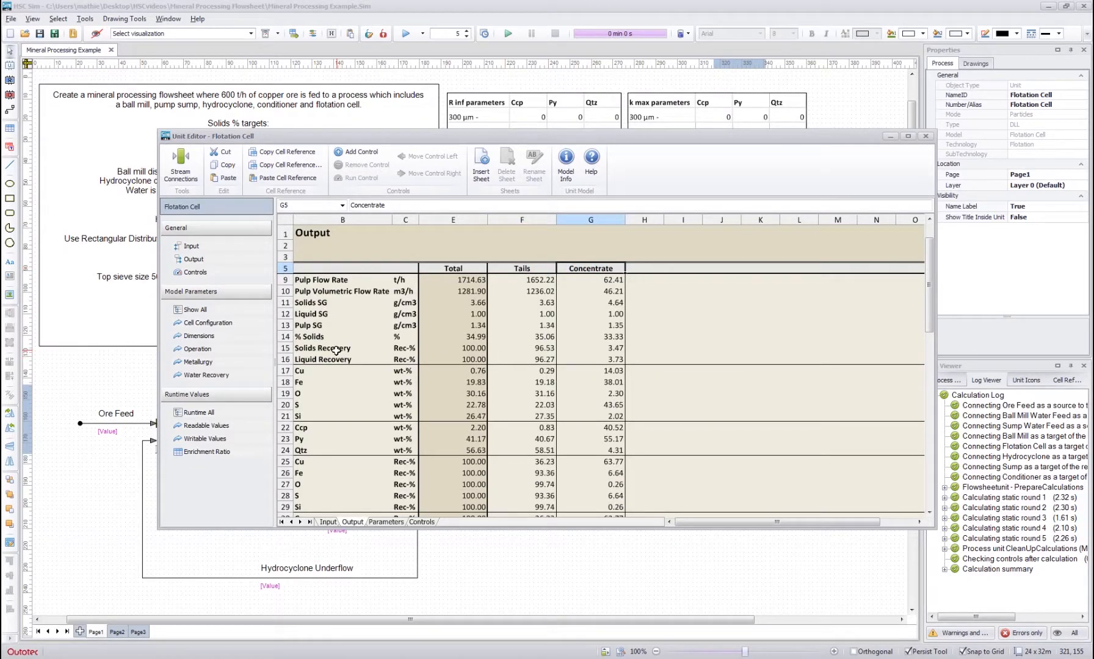
pyautogui.scroll(-1, 337, 353)
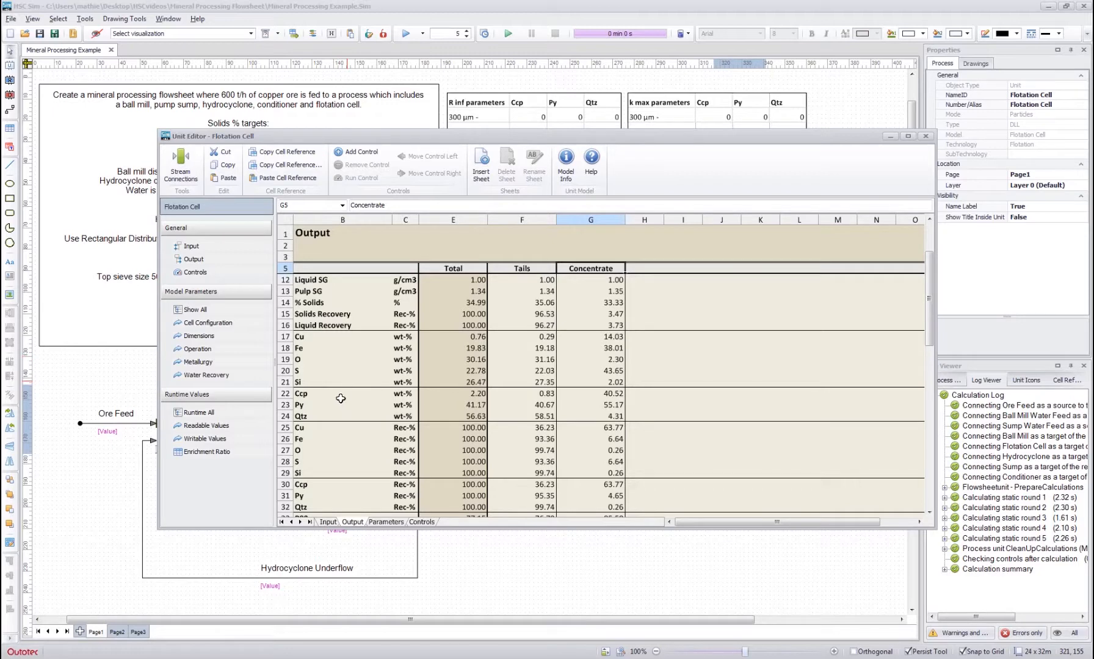
pyautogui.click(346, 336)
pyautogui.moveTo(346, 336); pyautogui.dragTo(604, 339)
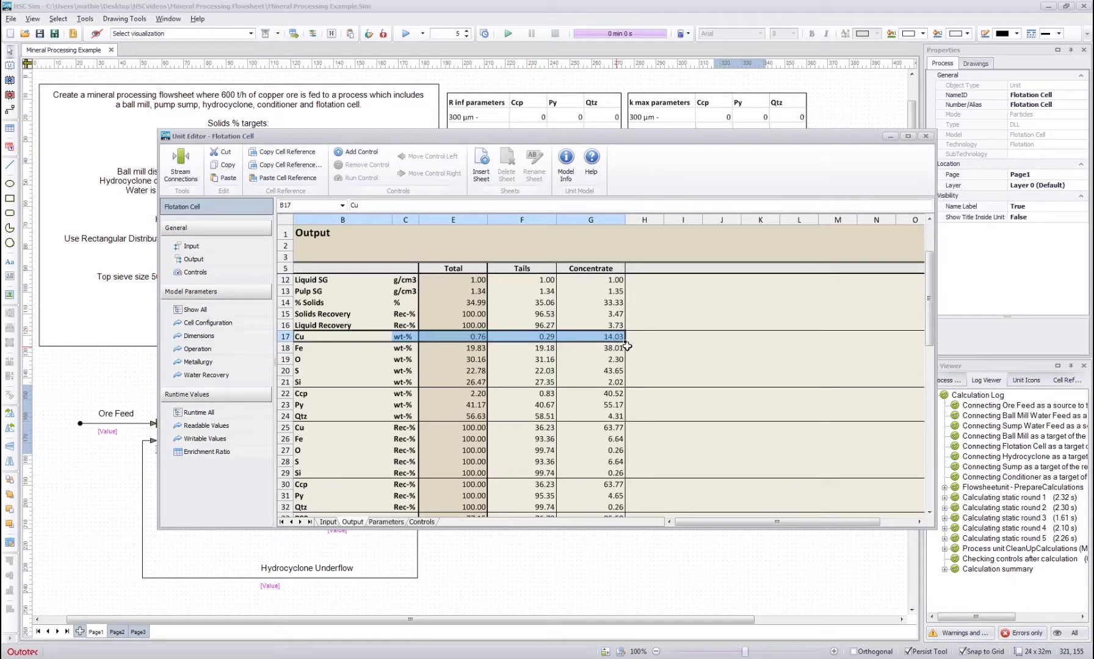
pyautogui.scroll(2, 624, 346)
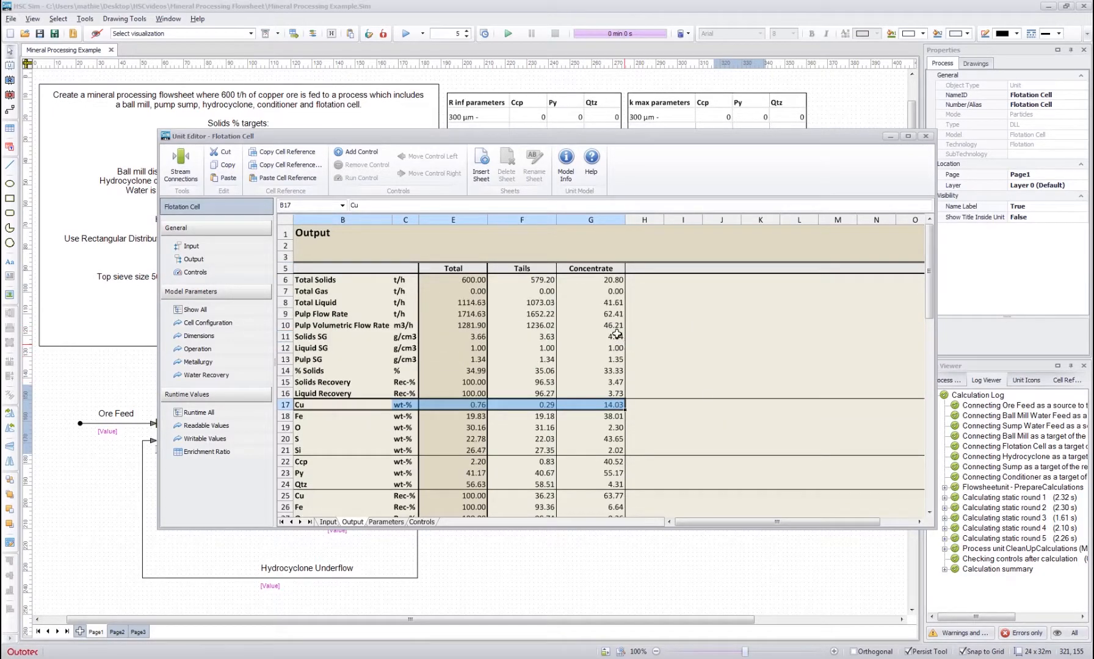
# Compare the Total Solids flows and Ccp weight percentages of the Flotation Cell's Tails and Concentrate
pyautogui.click(529, 279)
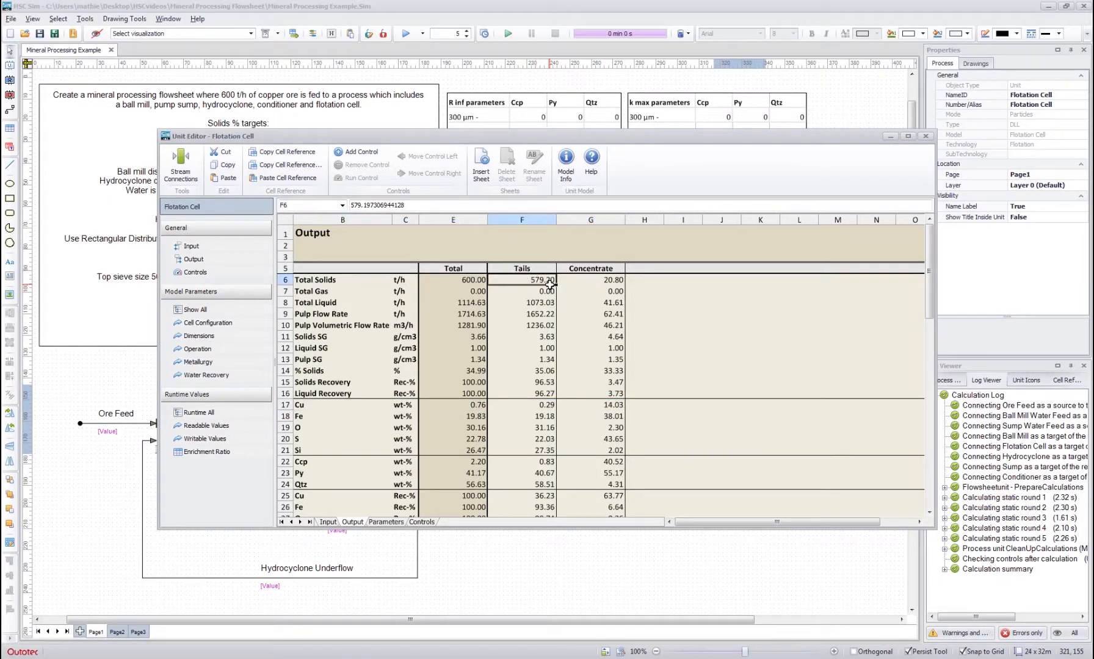
pyautogui.click(583, 285)
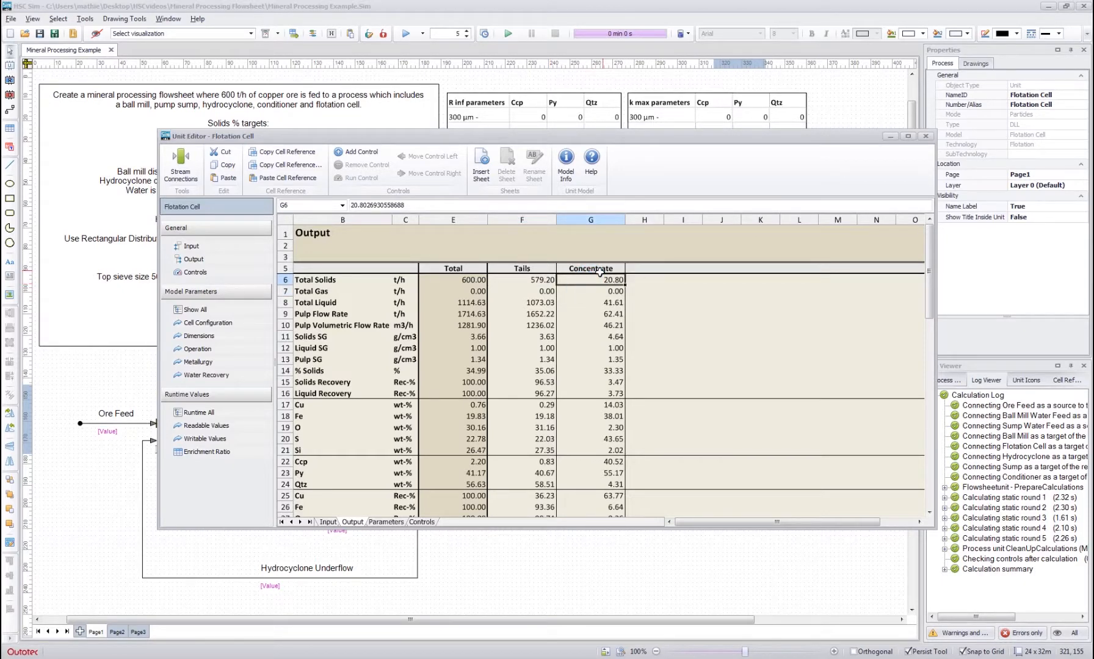
pyautogui.scroll(-3, 602, 303)
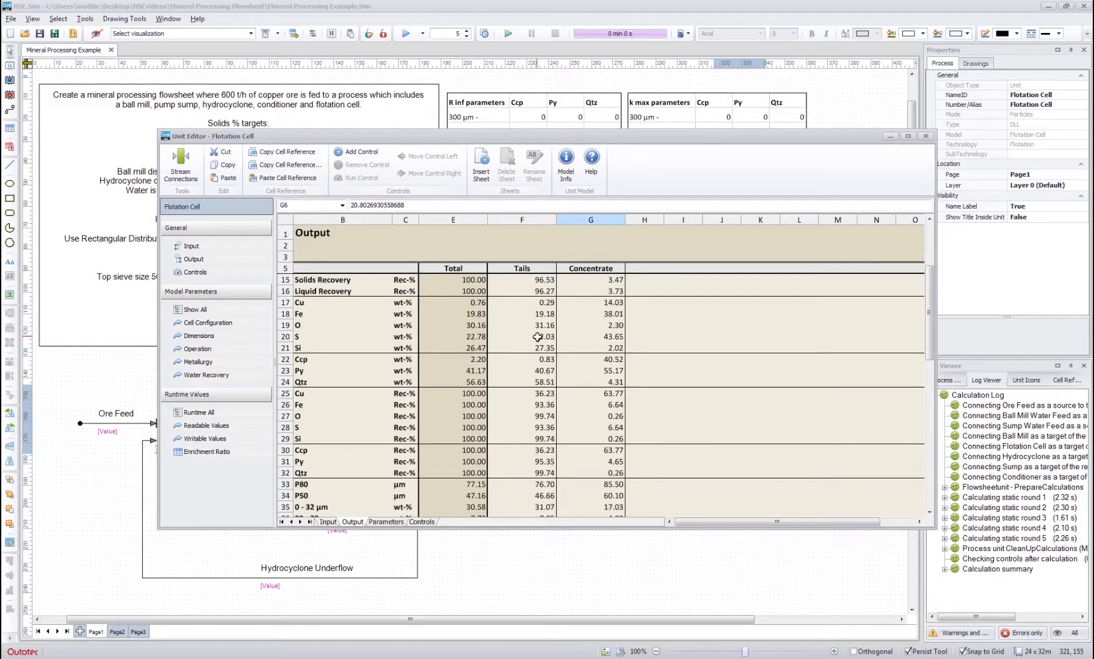
pyautogui.moveTo(527, 360); pyautogui.dragTo(579, 360)
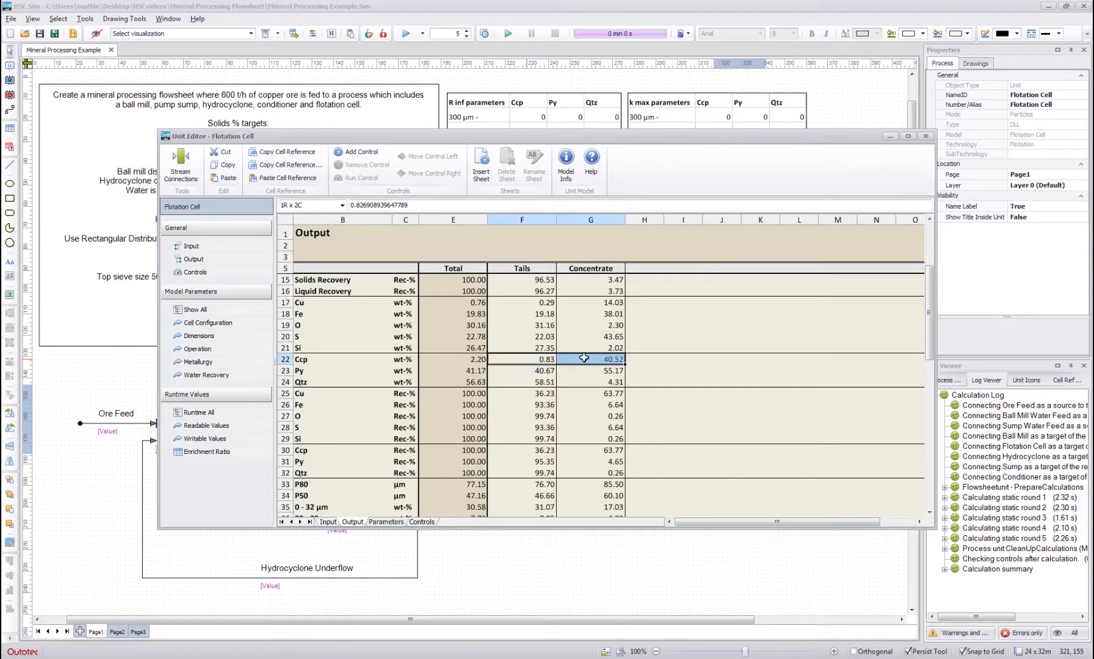
pyautogui.scroll(3, 664, 361)
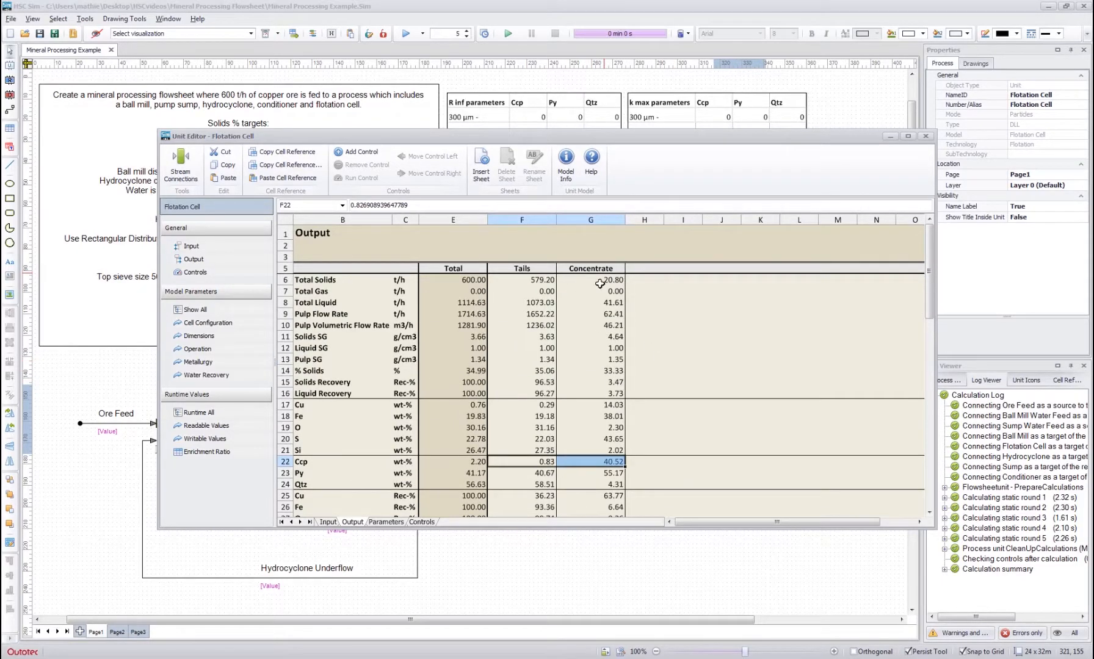
pyautogui.click(600, 281)
pyautogui.click(669, 312)
pyautogui.click(654, 301)
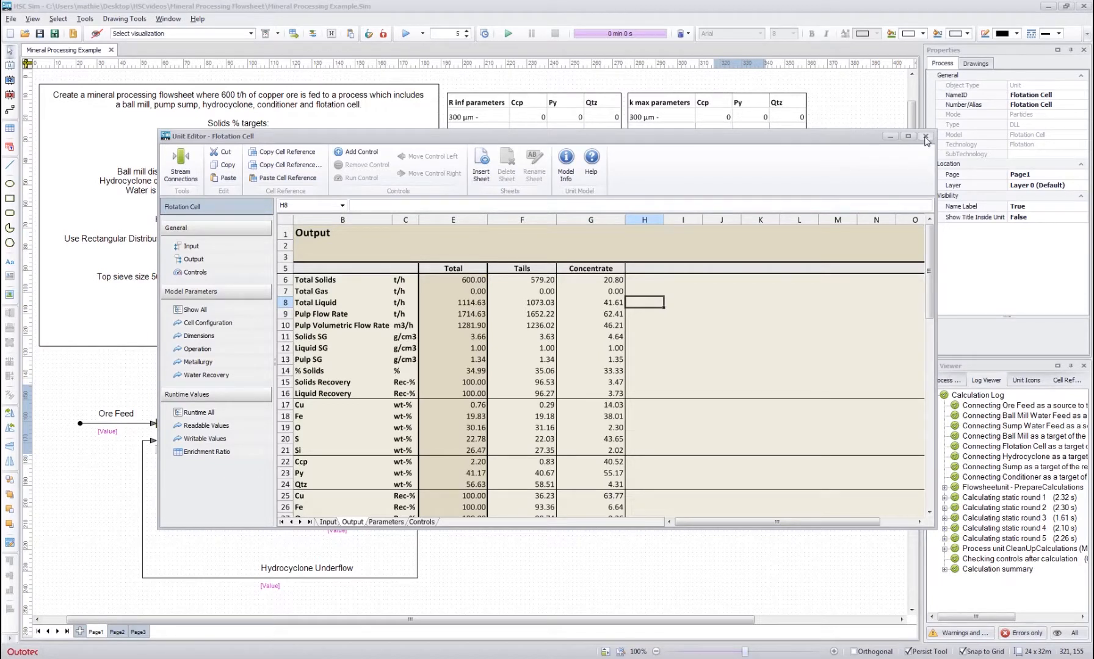
pyautogui.click(646, 281)
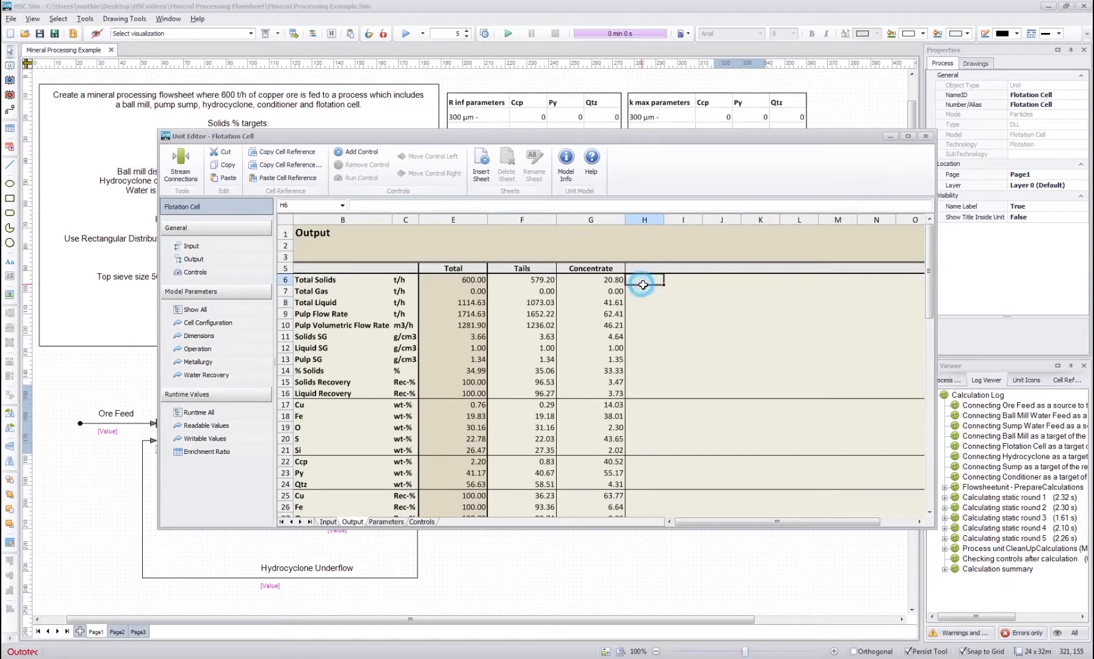
# Close the Flotation Cell's unit editor and review the process description beside the parameter tables on the flowsheet
pyautogui.click(926, 137)
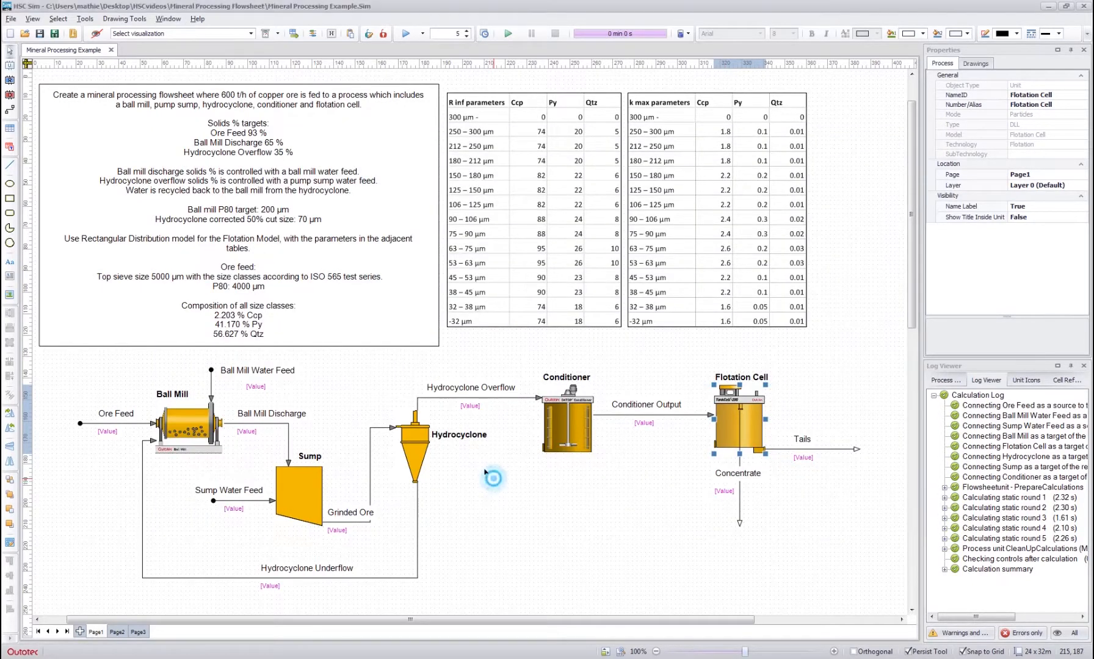
pyautogui.click(263, 282)
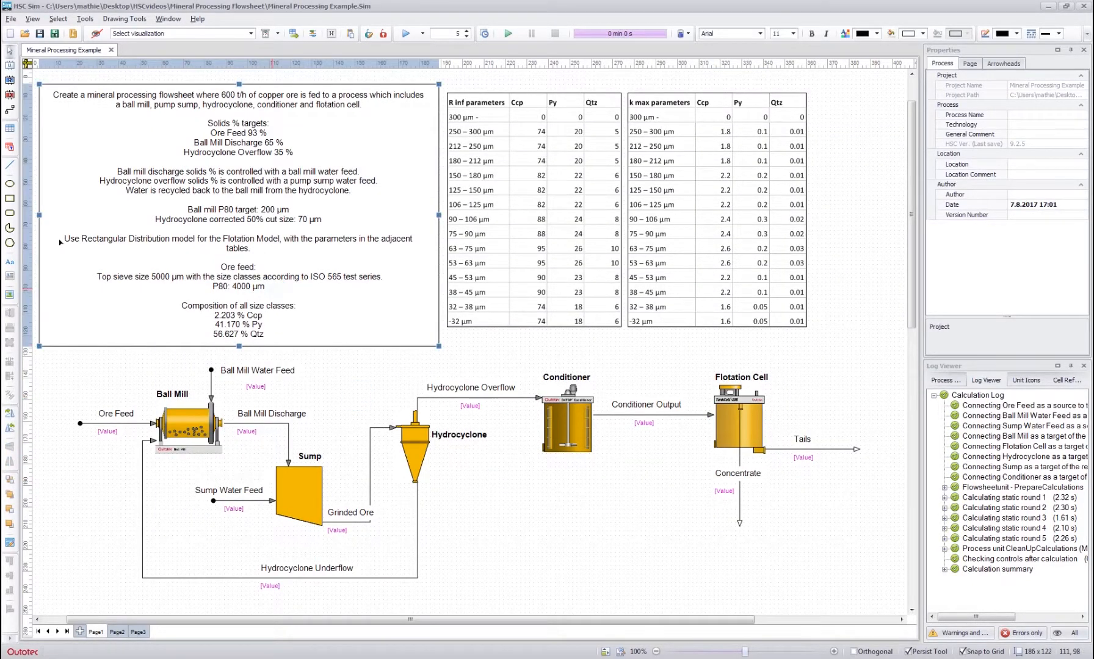
pyautogui.click(502, 480)
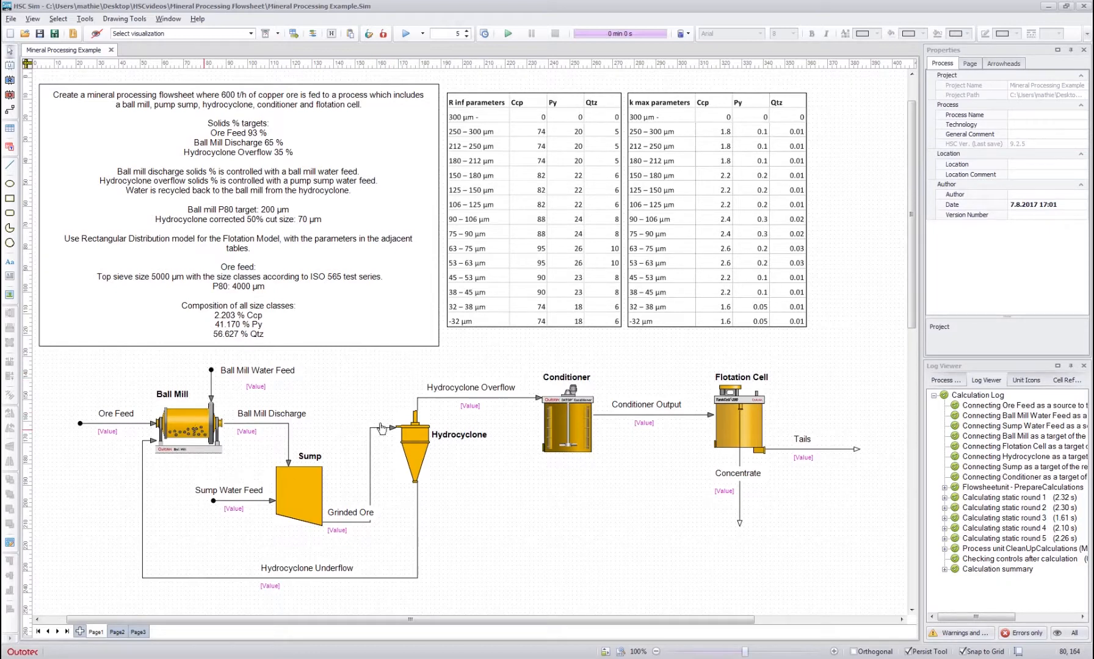
# Review the unit model selection for the Ball Mill and leave it without changing any model
pyautogui.click(180, 424)
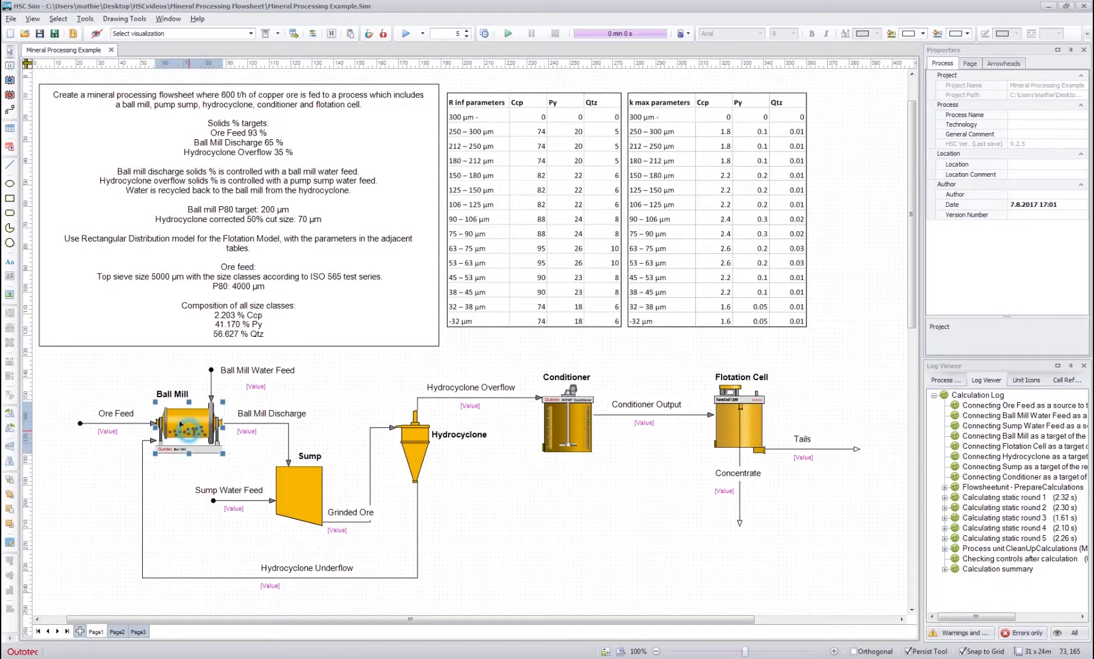
pyautogui.rightClick(189, 431)
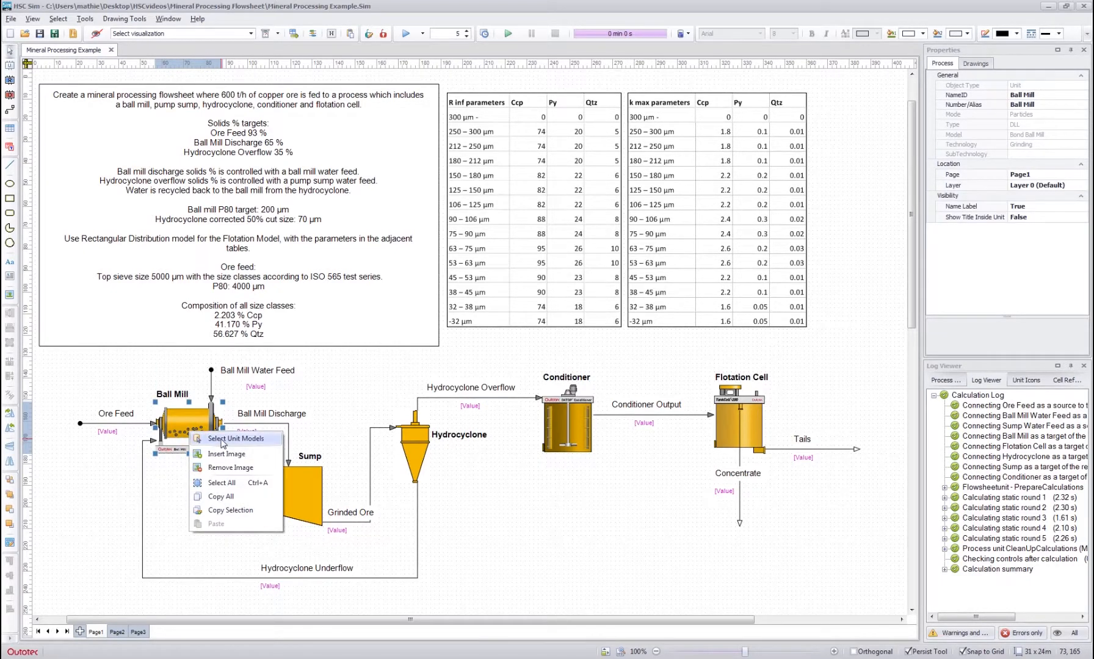
pyautogui.click(222, 439)
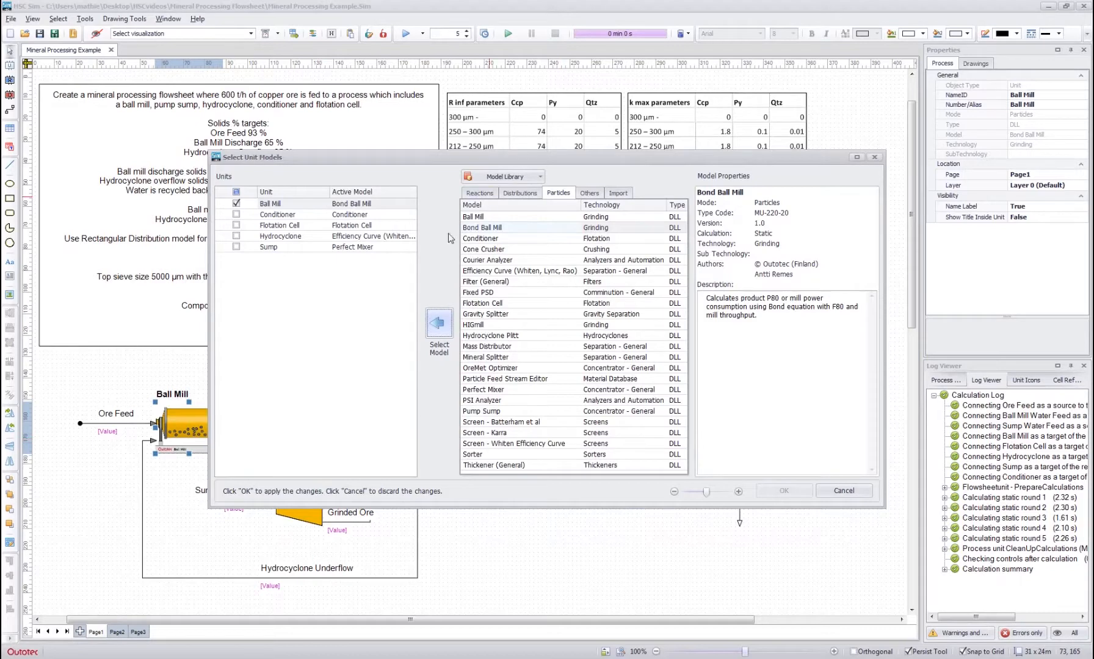
pyautogui.click(850, 492)
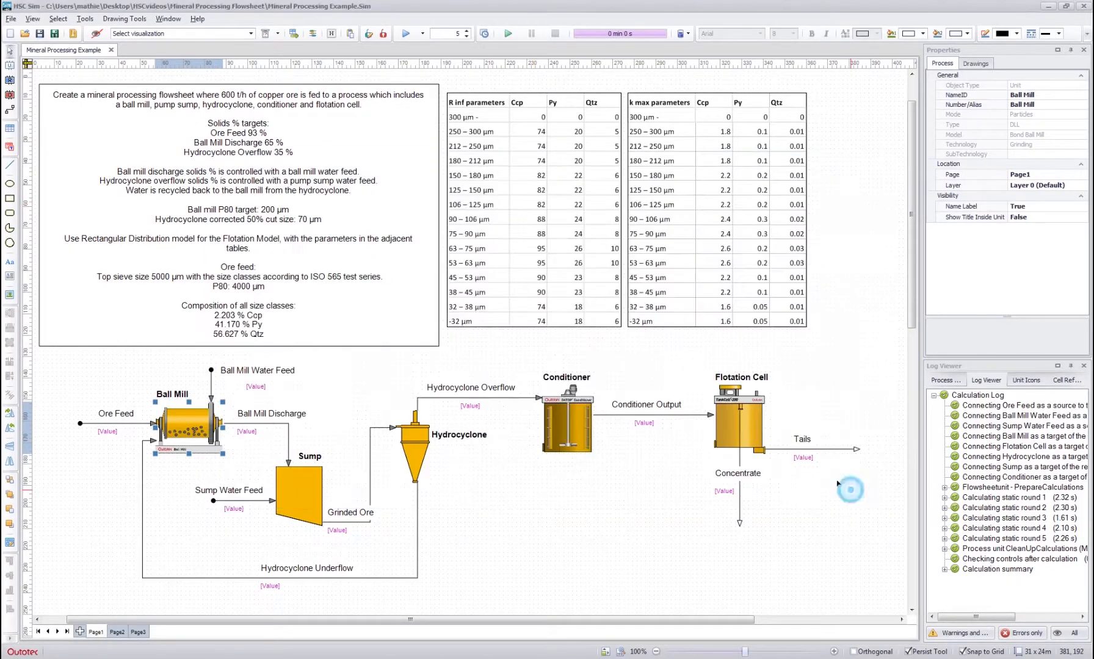
# Review the stream setup options available for the Ore Feed stream without choosing any, and clear the selection
pyautogui.click(113, 418)
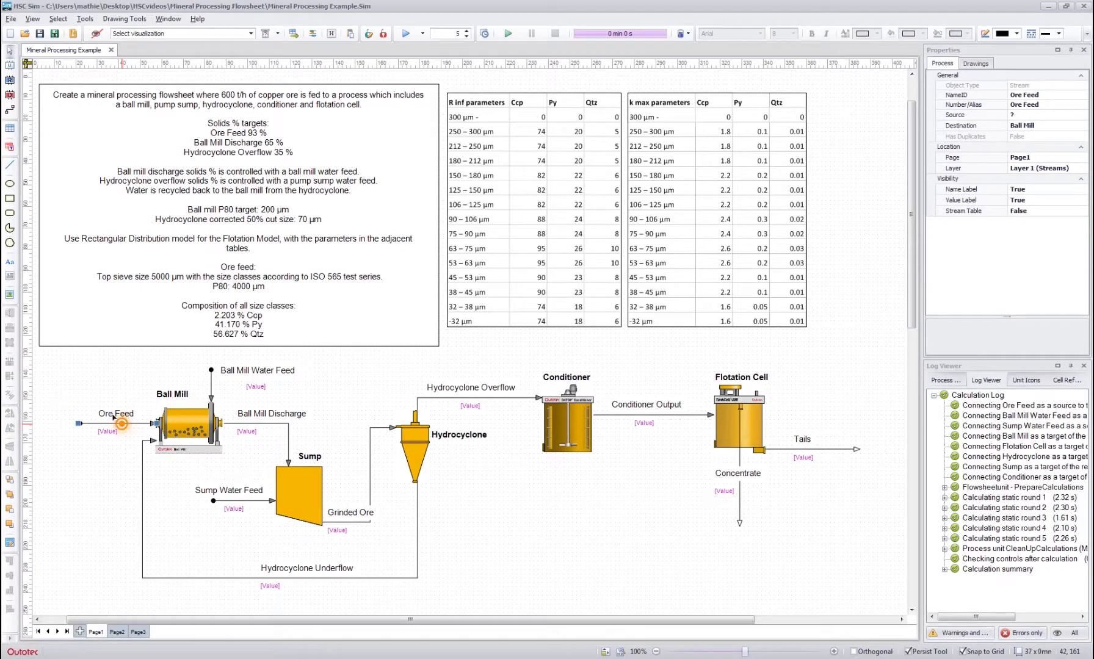
pyautogui.rightClick(121, 423)
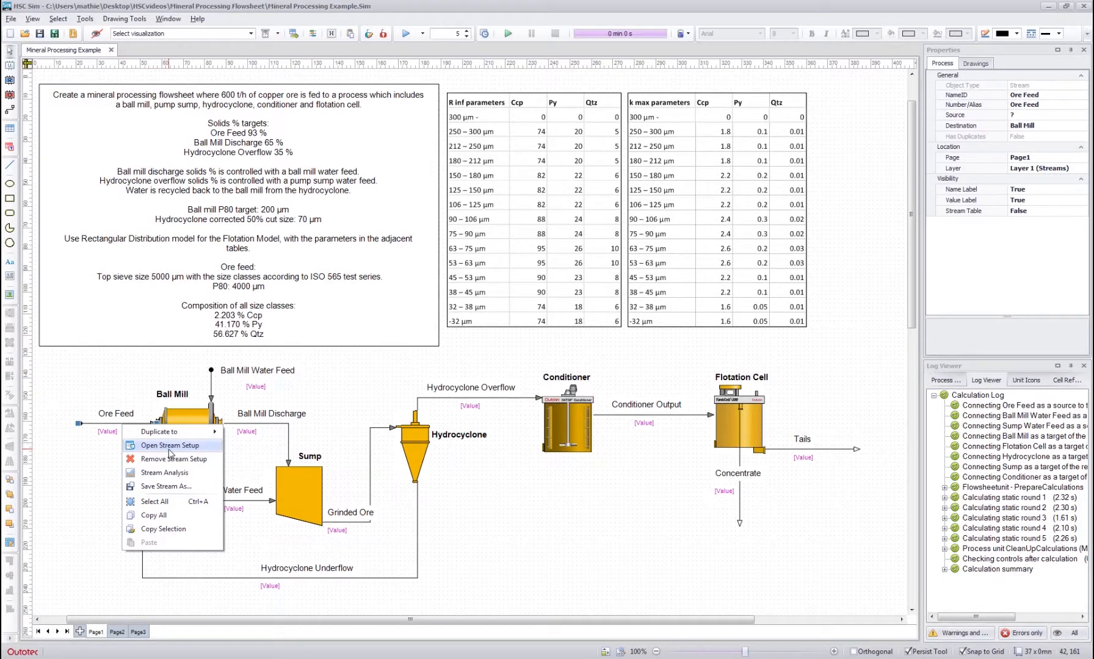
pyautogui.click(111, 365)
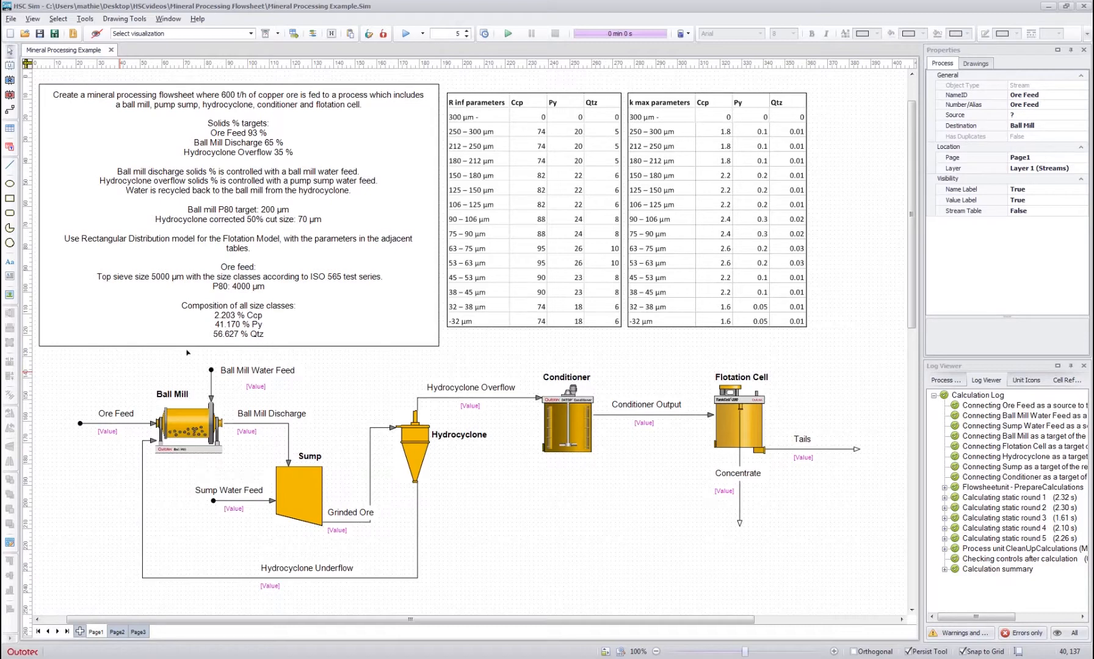
pyautogui.click(648, 534)
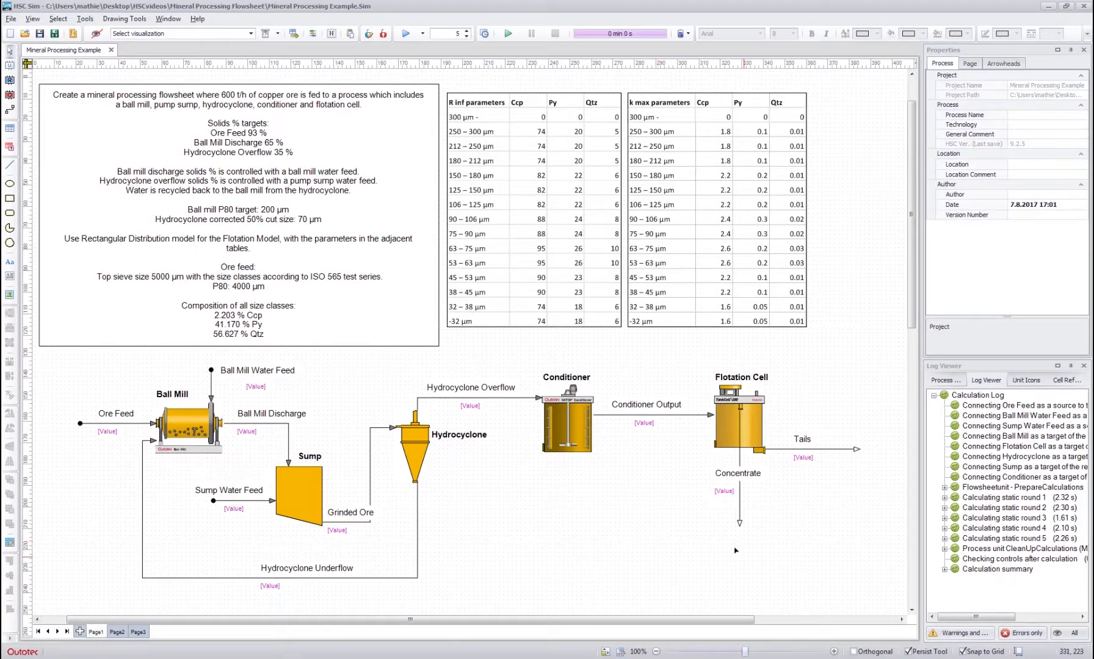